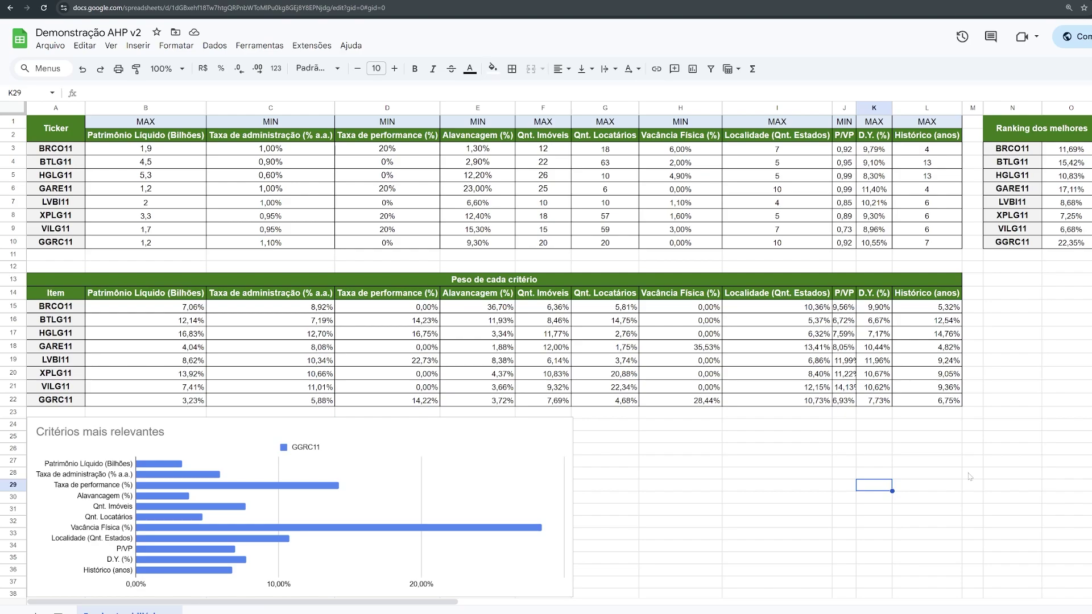
Examine the fund tickers in A3:A10, the criteria headers, the MAX/MIN row and the Patrimônio Líquido values.
{"action": "left_click_drag", "start_coordinate": [55, 148], "coordinate": [57, 242]}
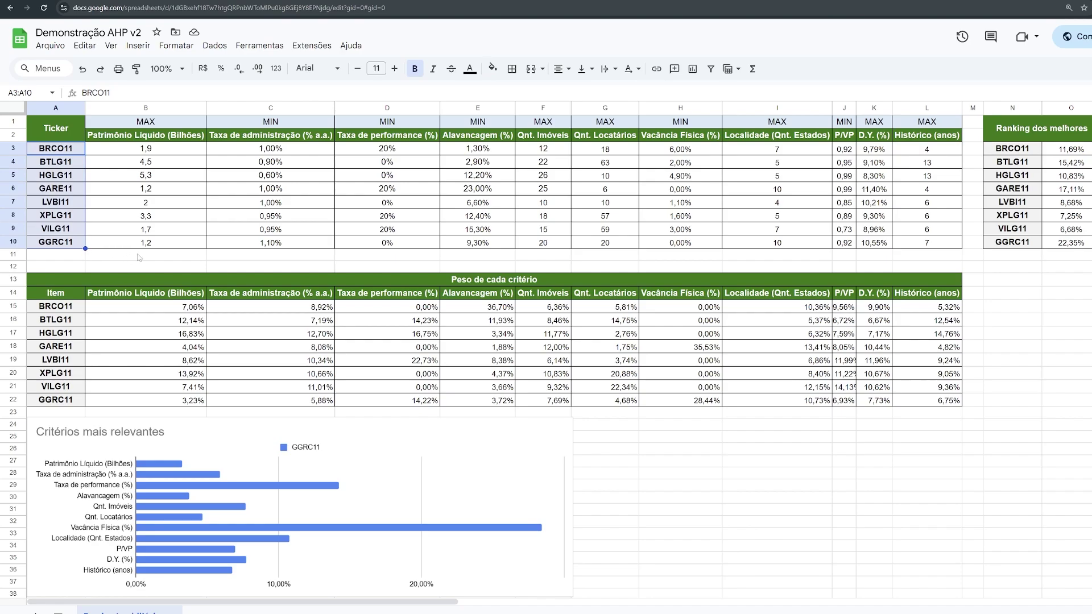
{"action": "left_click_drag", "start_coordinate": [121, 136], "coordinate": [906, 139]}
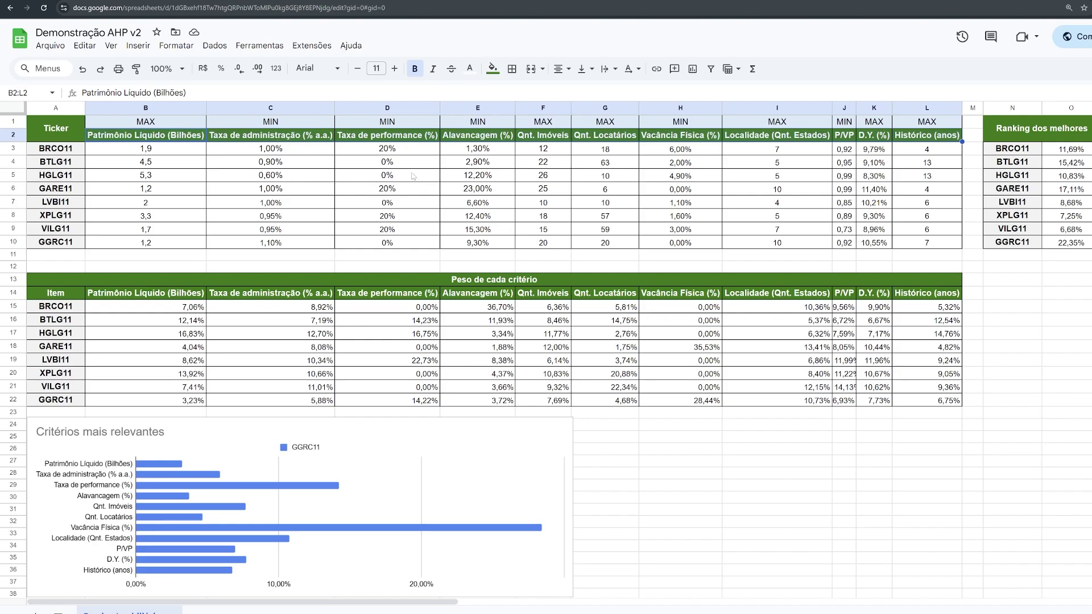
{"action": "left_click", "coordinate": [173, 128]}
{"action": "left_click_drag", "start_coordinate": [149, 125], "coordinate": [929, 127]}
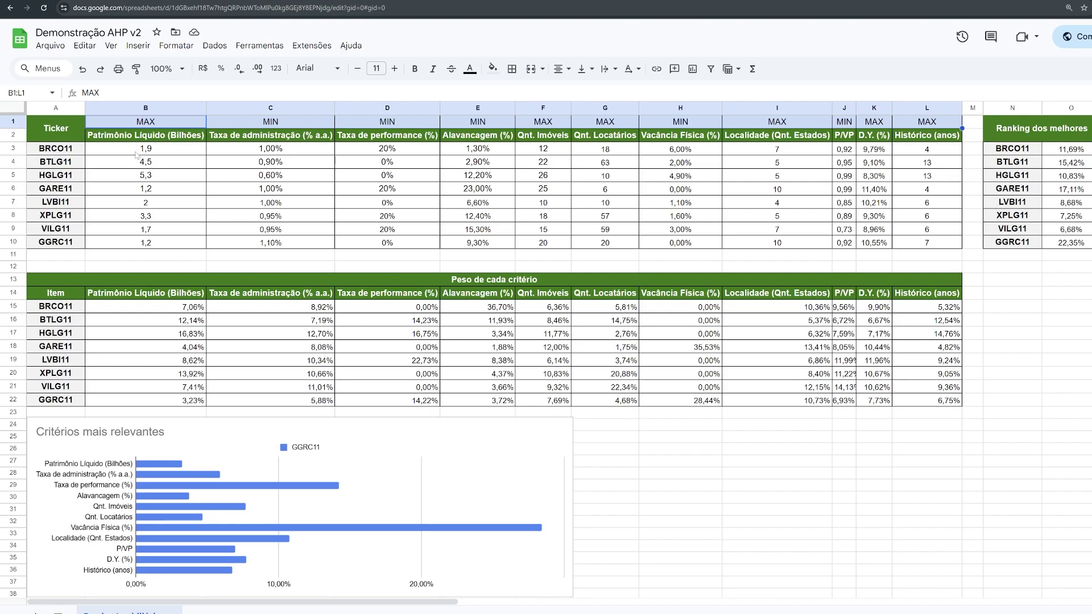
{"action": "left_click", "coordinate": [138, 153]}
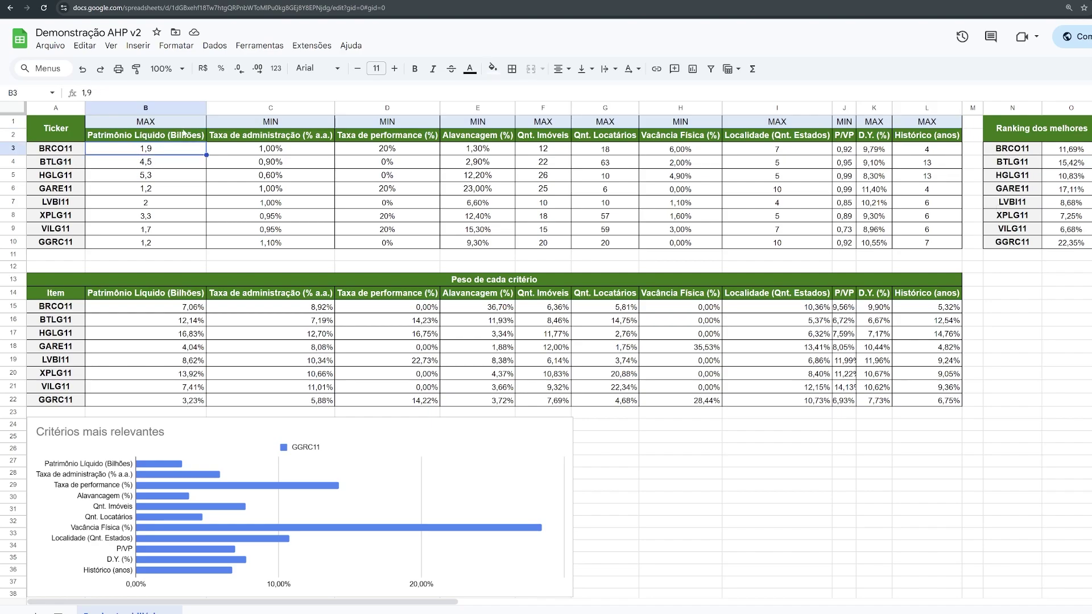
{"action": "left_click", "coordinate": [169, 124]}
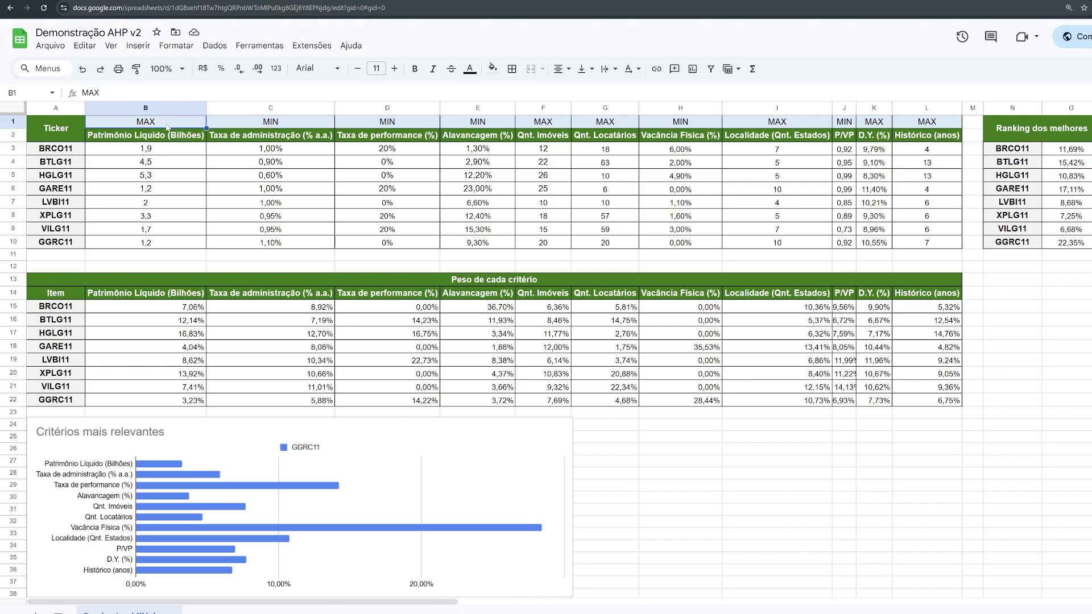
{"action": "left_click_drag", "start_coordinate": [151, 149], "coordinate": [177, 243]}
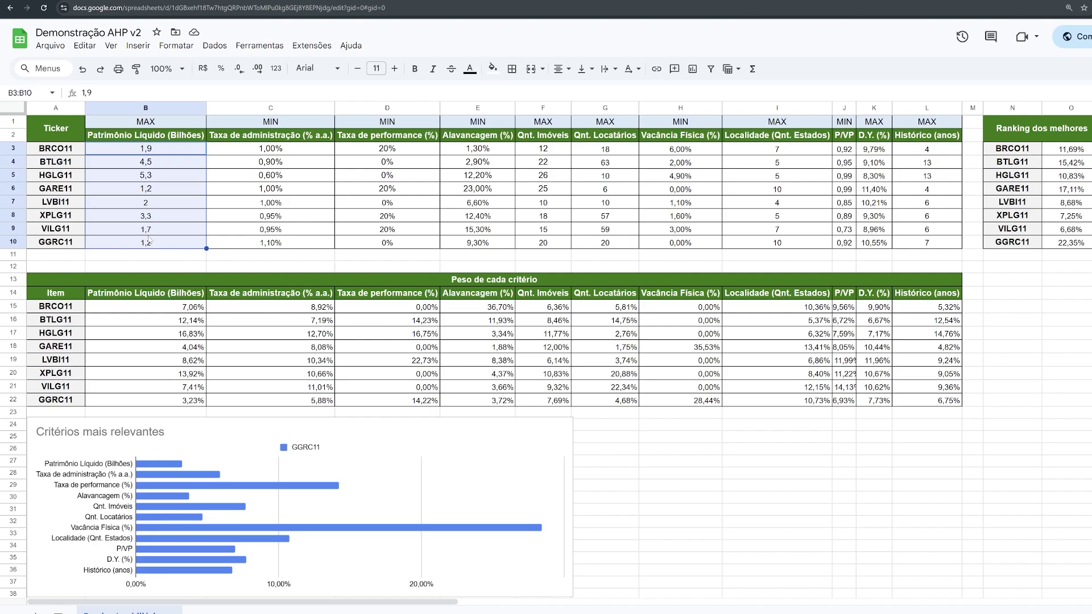
{"action": "left_click", "coordinate": [157, 179]}
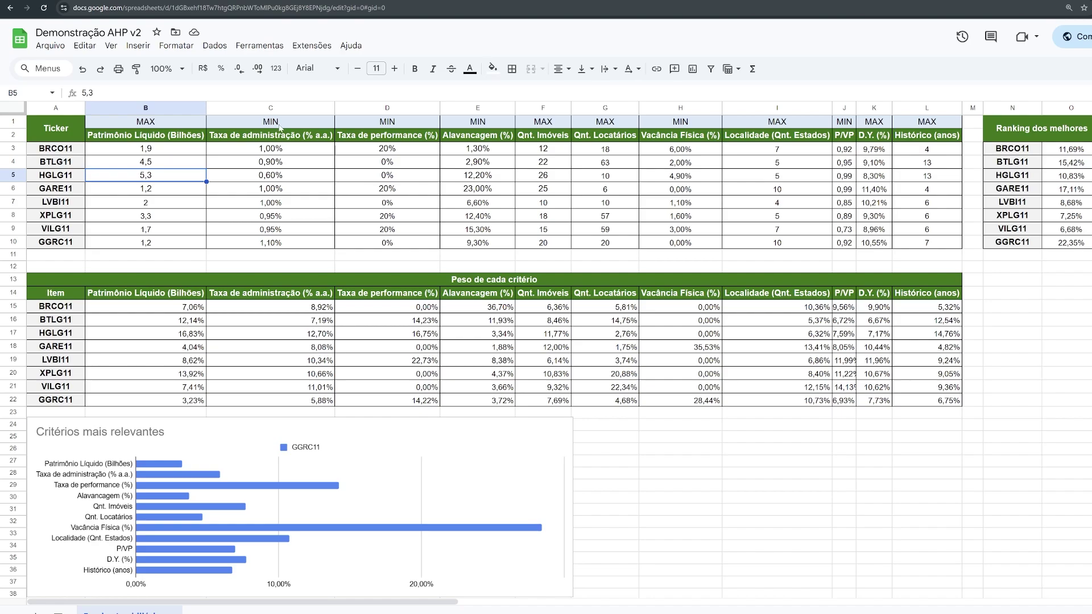
Examine the MIN criteria Taxa de administração and Taxa de performance, plus the fund ranking in N3:O10.
{"action": "left_click_drag", "start_coordinate": [280, 122], "coordinate": [276, 249]}
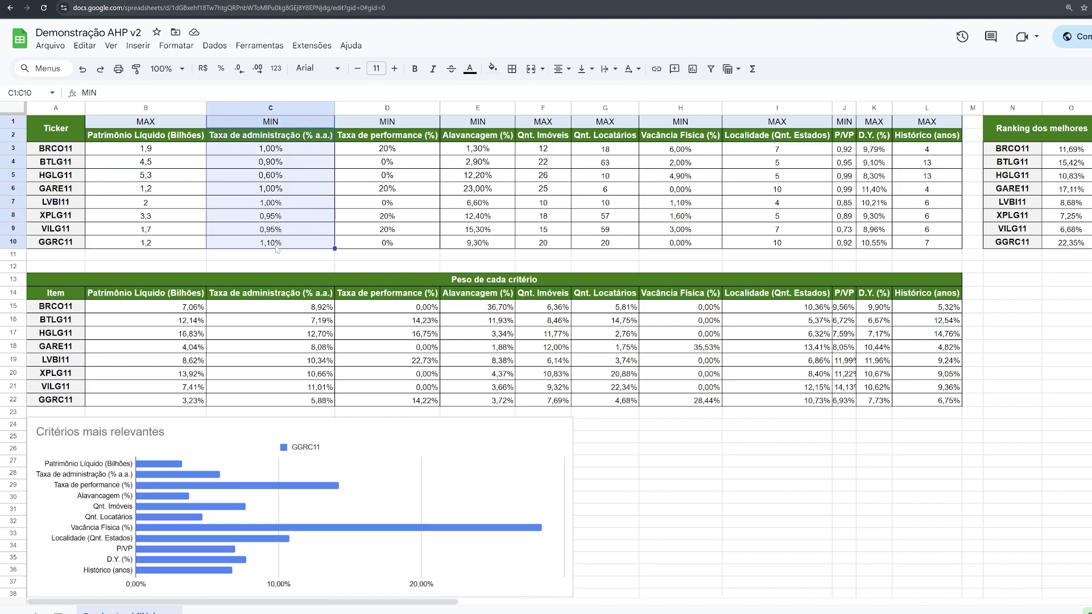
{"action": "left_click_drag", "start_coordinate": [391, 121], "coordinate": [398, 243]}
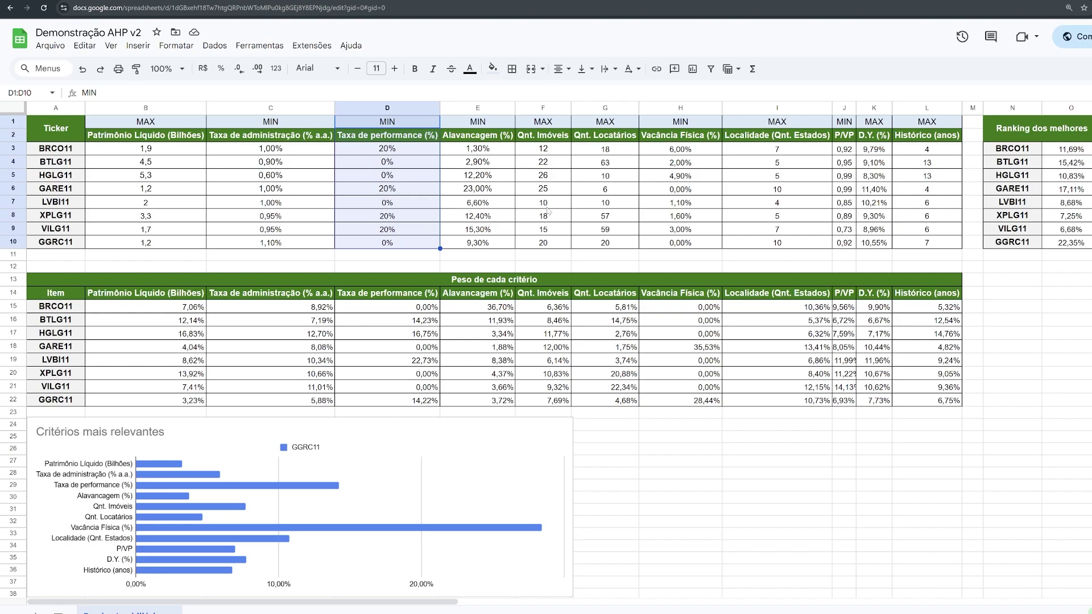
{"action": "left_click", "coordinate": [191, 180]}
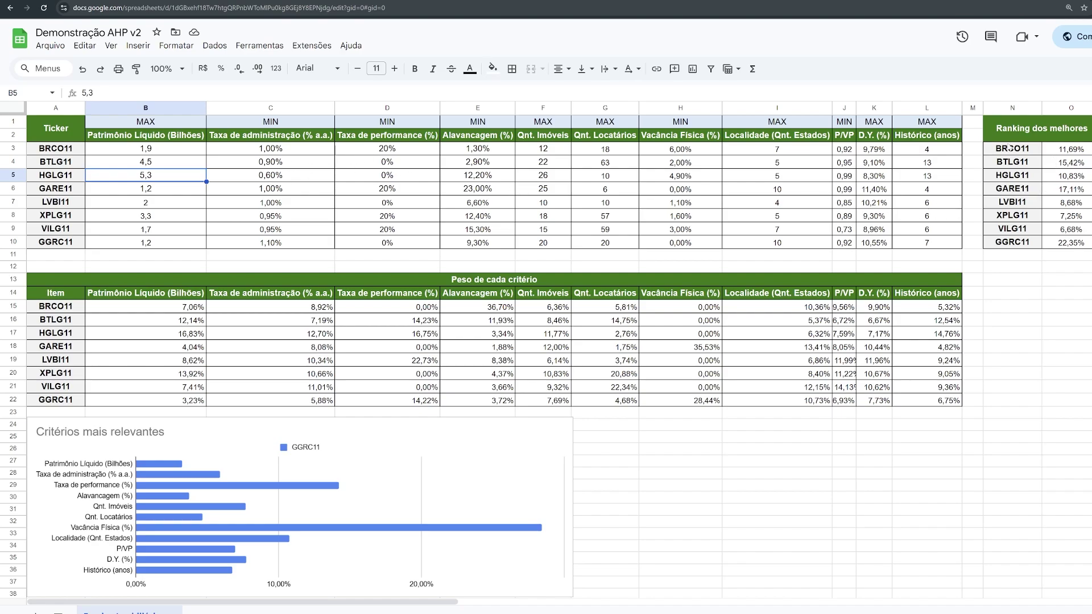
{"action": "left_click_drag", "start_coordinate": [1011, 148], "coordinate": [1052, 243]}
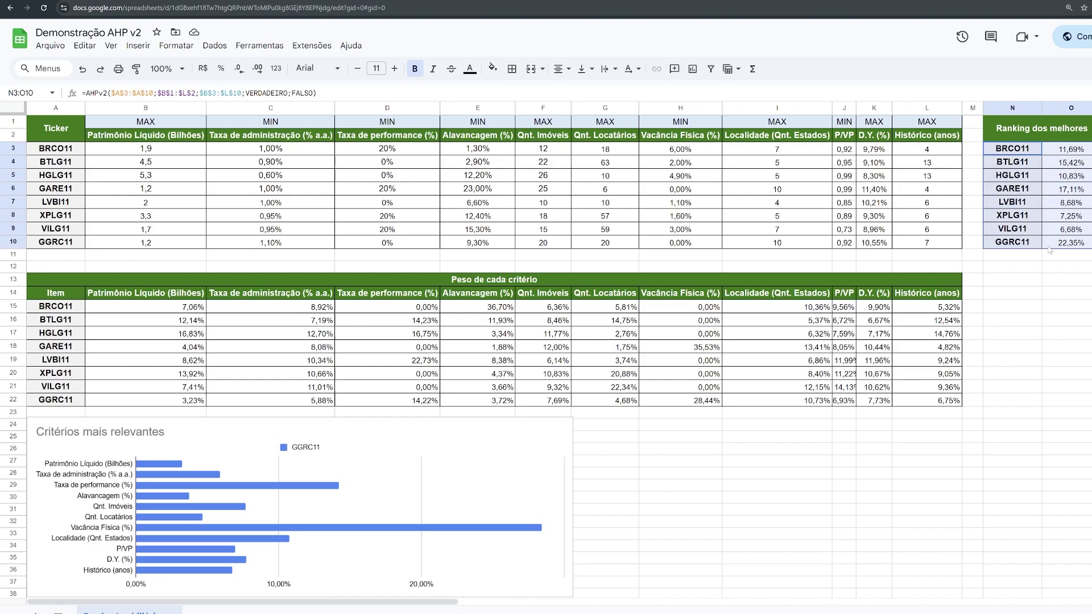
{"action": "left_click", "coordinate": [1049, 312]}
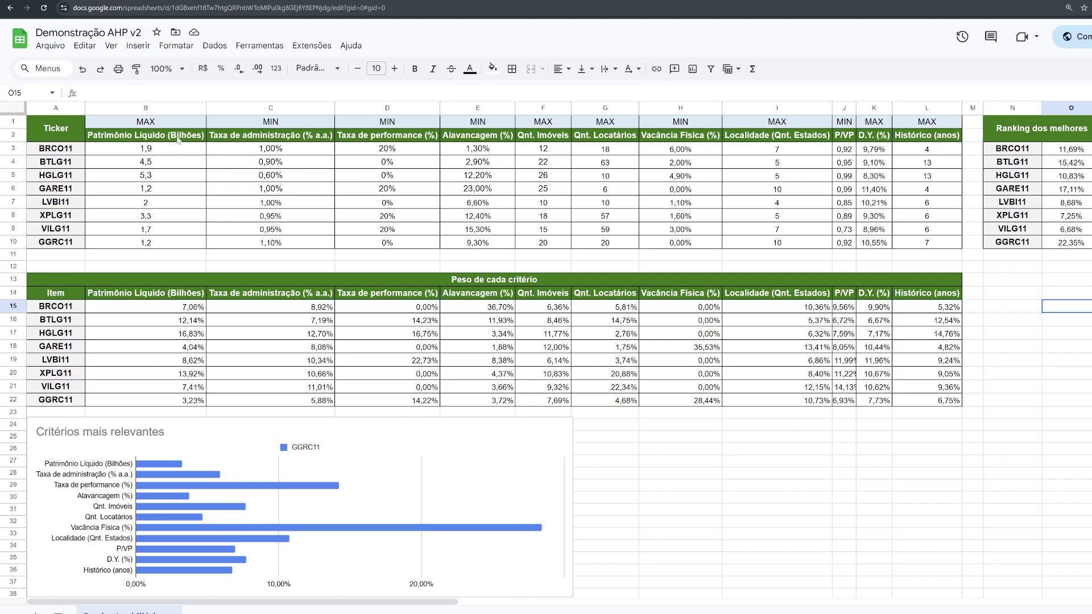
Go through the criteria columns one by one, from Patrimônio Líquido in column B to Histórico in column L.
{"action": "left_click_drag", "start_coordinate": [177, 137], "coordinate": [187, 242]}
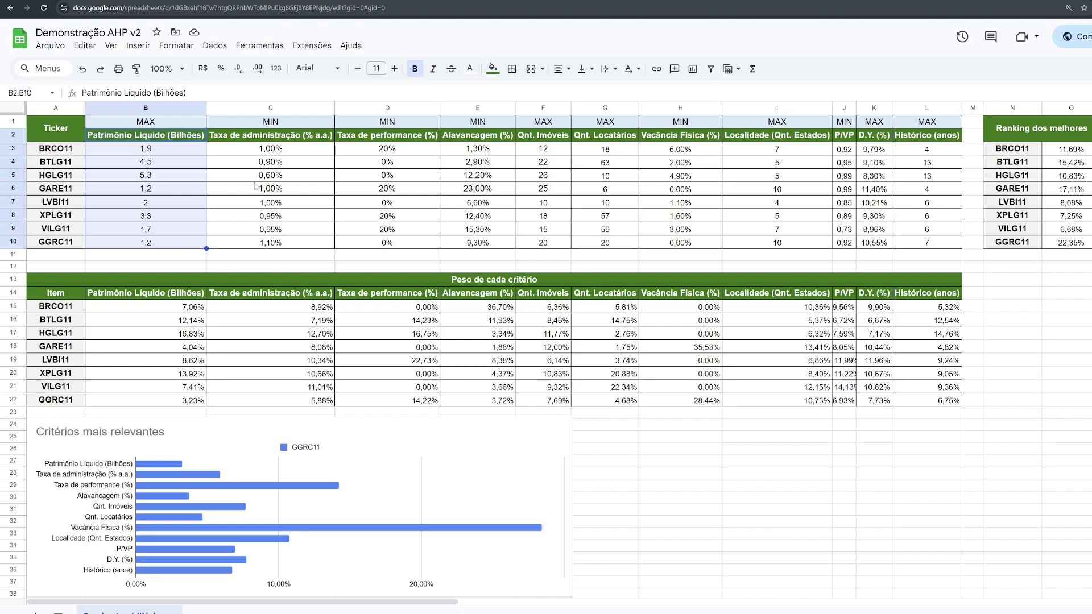
{"action": "left_click", "coordinate": [295, 147]}
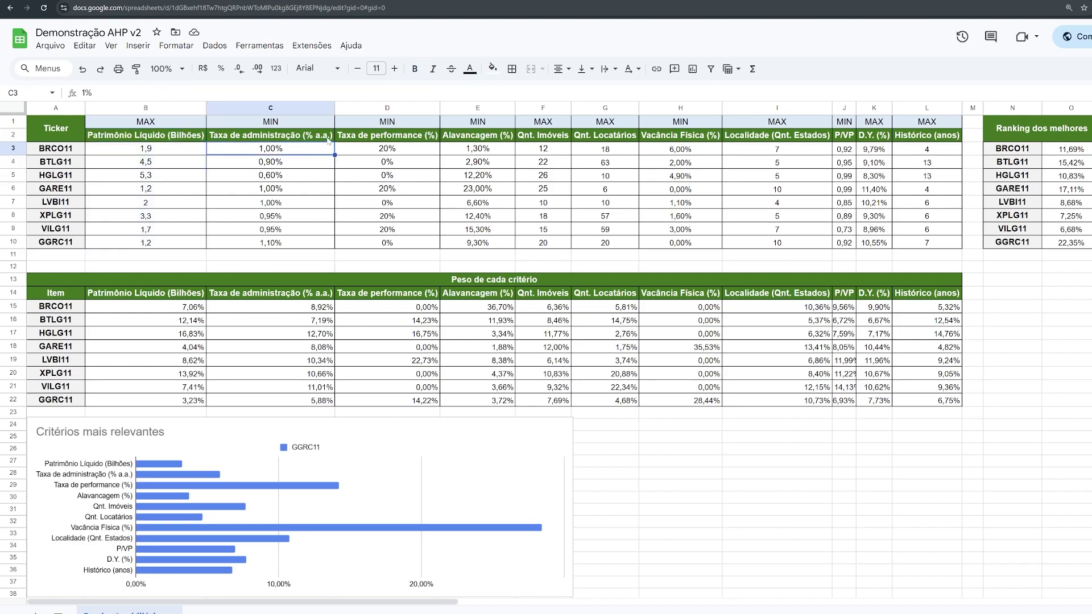
{"action": "left_click", "coordinate": [385, 149]}
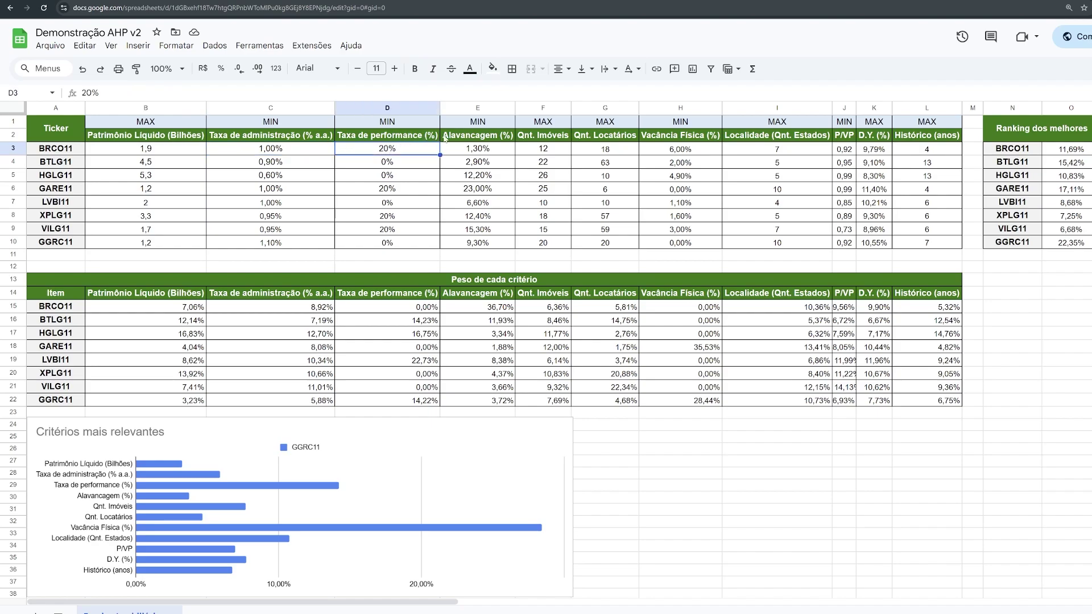
{"action": "left_click", "coordinate": [548, 150]}
{"action": "left_click", "coordinate": [622, 152]}
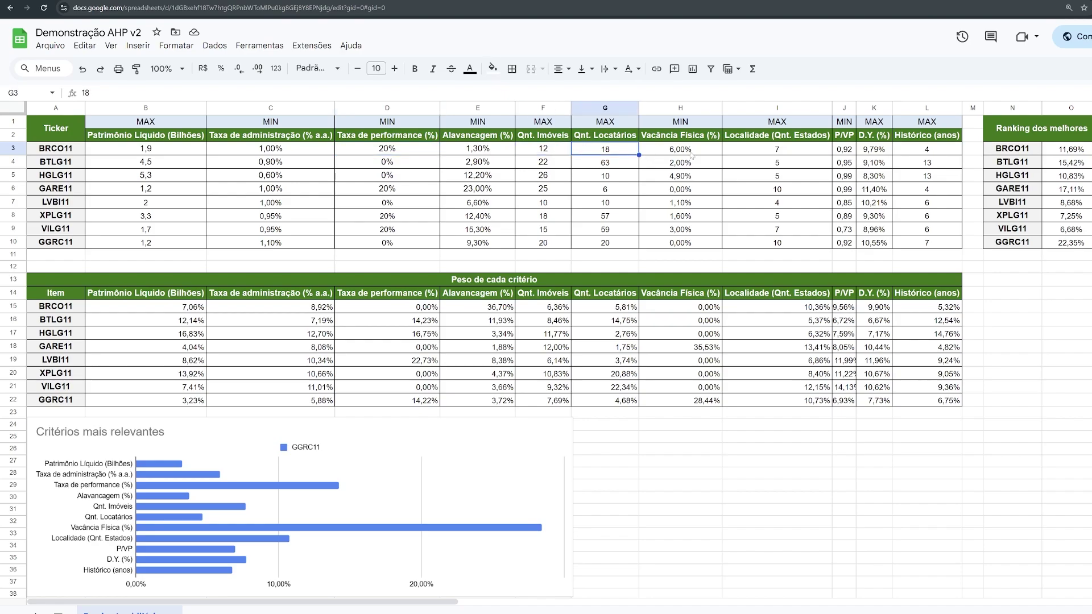
{"action": "left_click", "coordinate": [785, 151]}
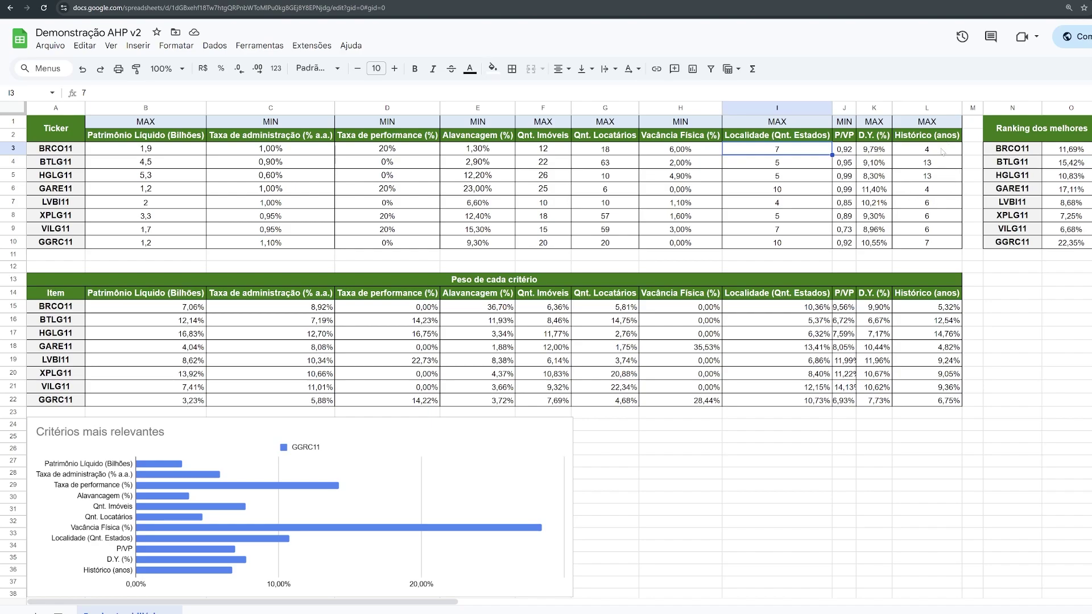
{"action": "left_click_drag", "start_coordinate": [948, 149], "coordinate": [944, 247]}
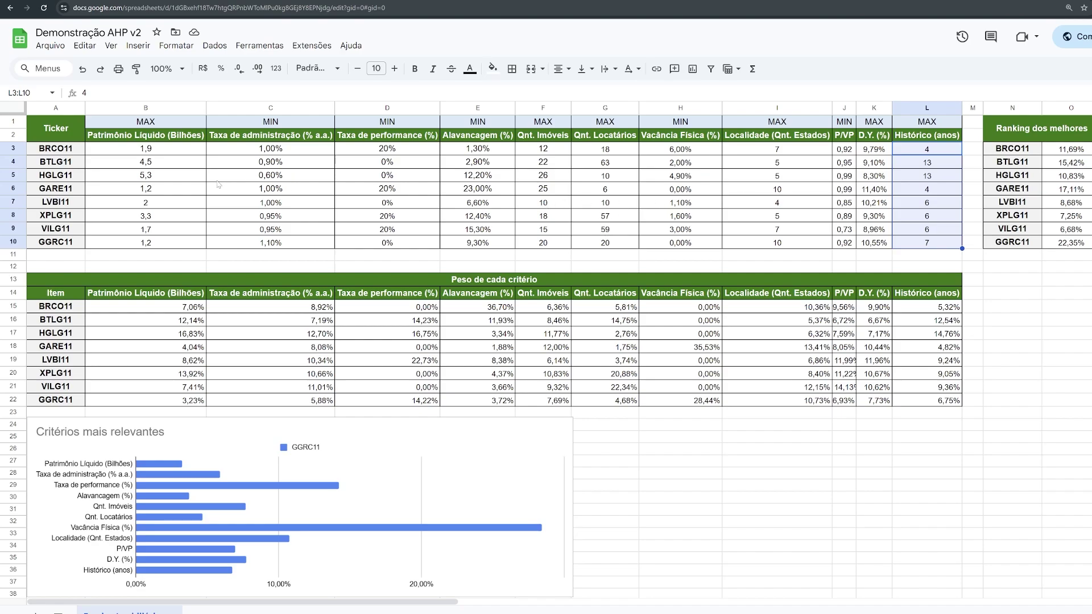
Review the criteria values in B3:L10, comparing the Patrimônio Líquido column and BRCO11's entries across the criteria.
{"action": "left_click_drag", "start_coordinate": [189, 156], "coordinate": [917, 243]}
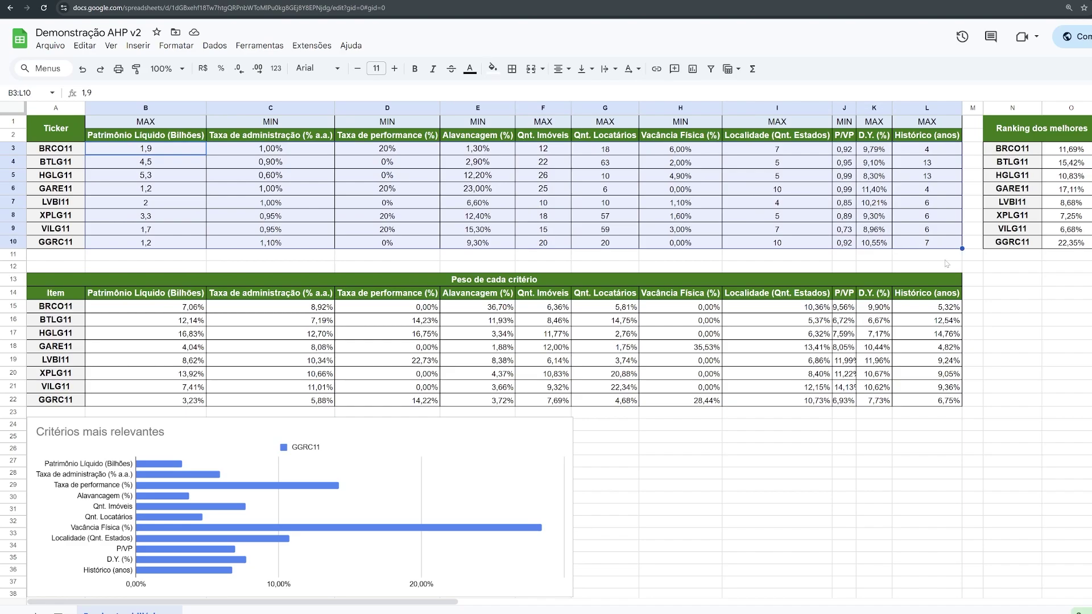
{"action": "left_click", "coordinate": [274, 153]}
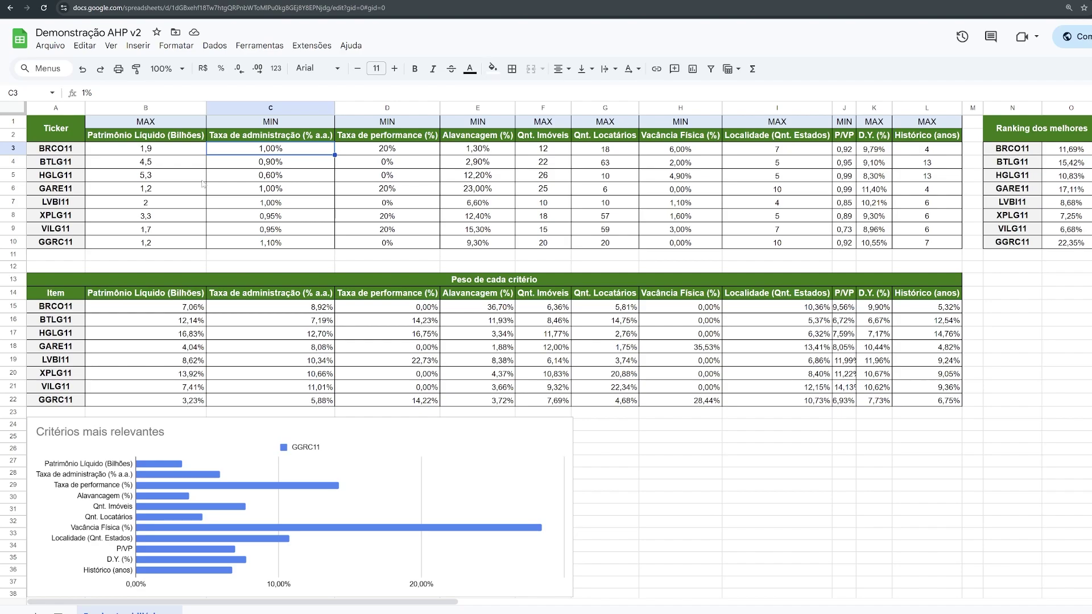
{"action": "left_click_drag", "start_coordinate": [184, 157], "coordinate": [177, 245]}
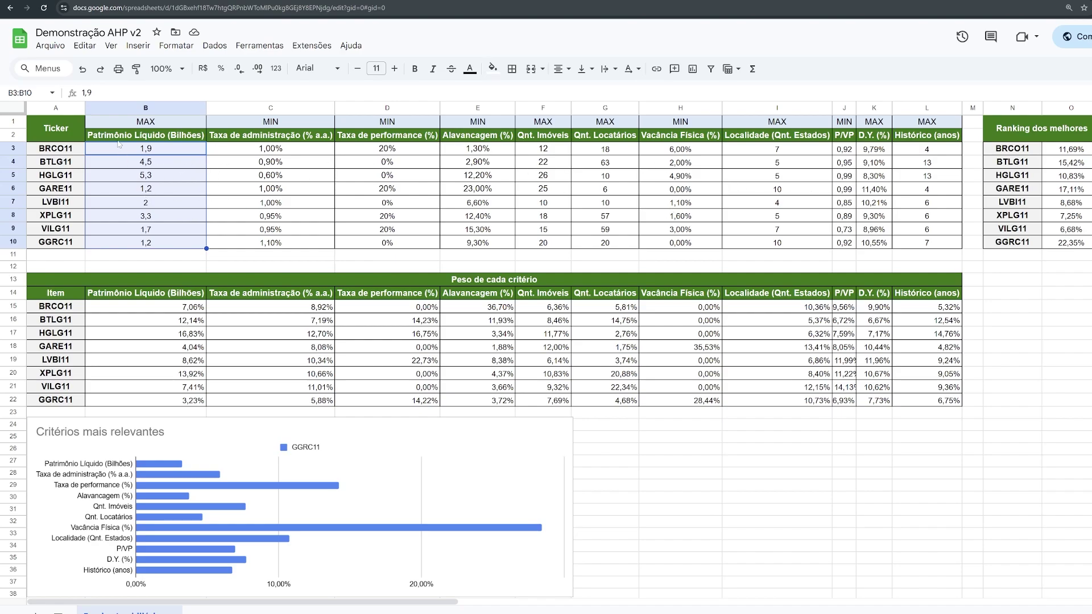
{"action": "left_click", "coordinate": [49, 151]}
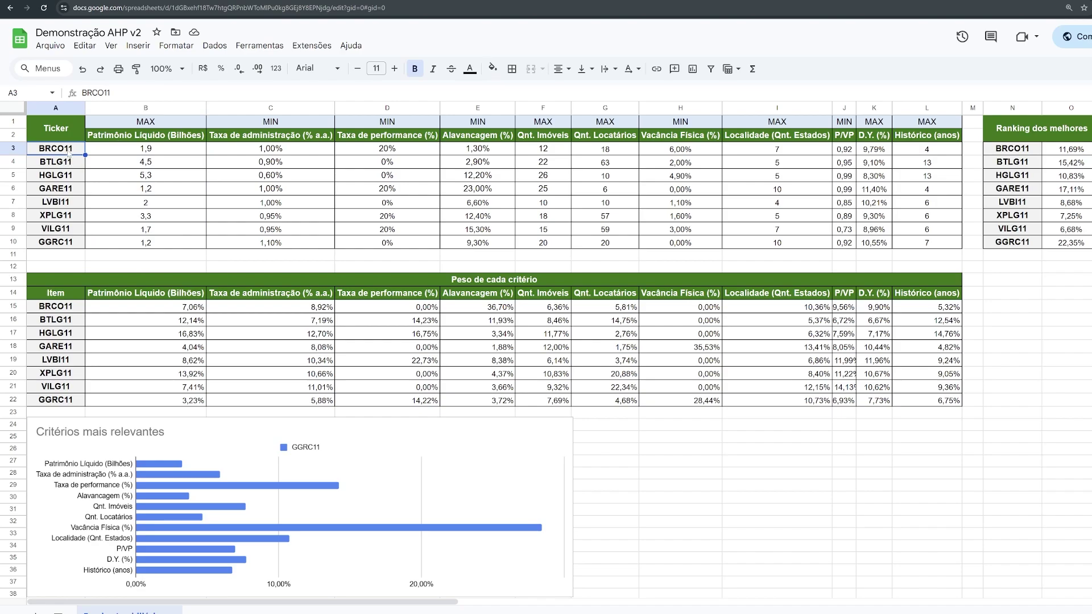
{"action": "left_click", "coordinate": [179, 155]}
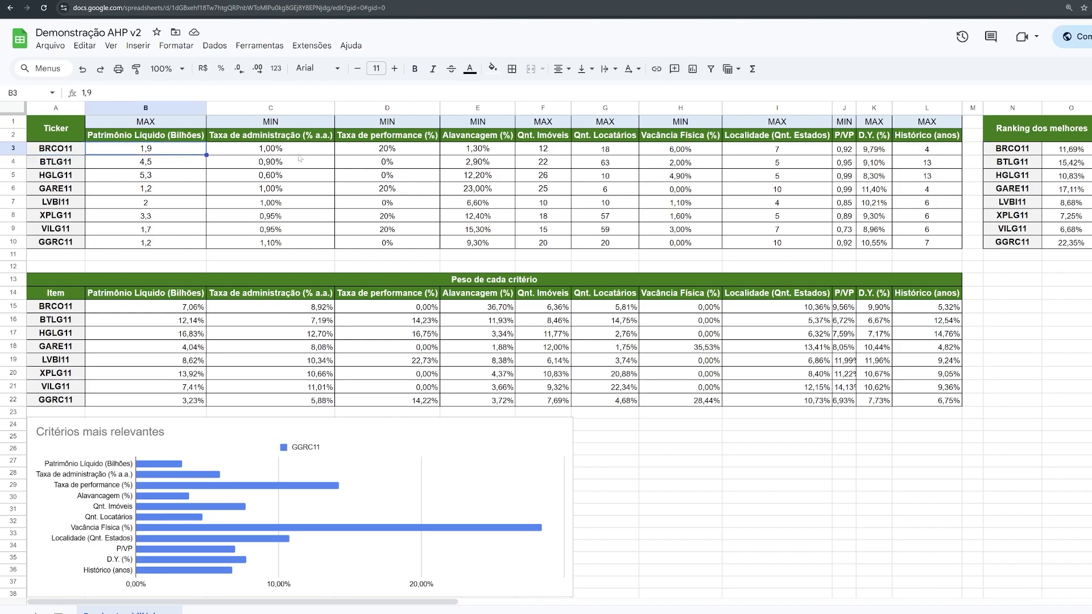
{"action": "key", "text": "Right"}
{"action": "key", "text": "Right"}
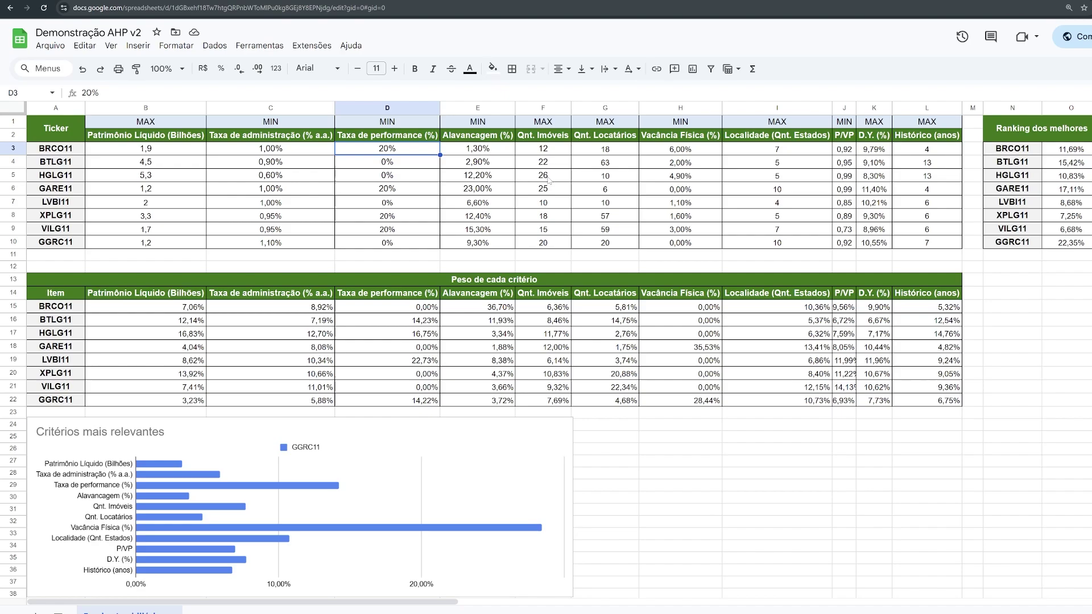
{"action": "left_click", "coordinate": [636, 181]}
{"action": "left_click", "coordinate": [797, 192]}
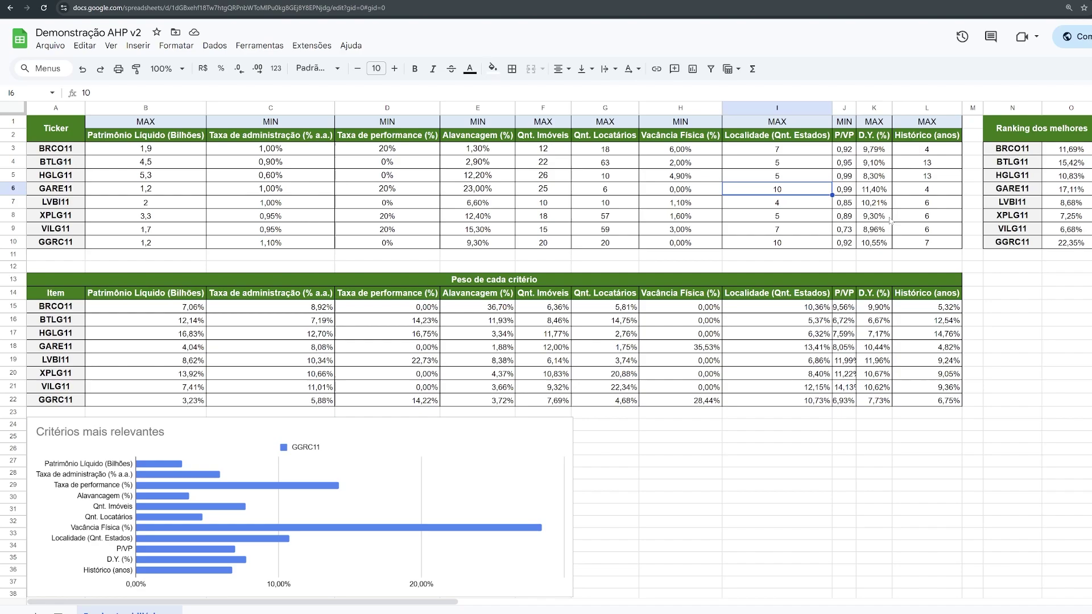
Inspect the AHPv2 formula in N3 and the ranges it references, keeping the formula as it is.
{"action": "left_click", "coordinate": [973, 137]}
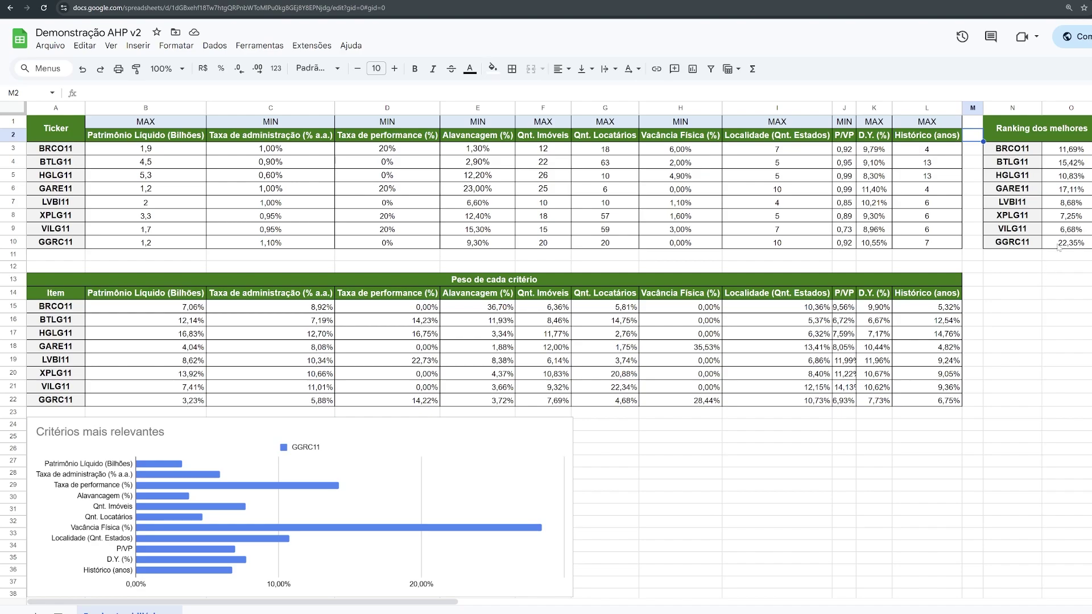
{"action": "left_click", "coordinate": [1019, 151]}
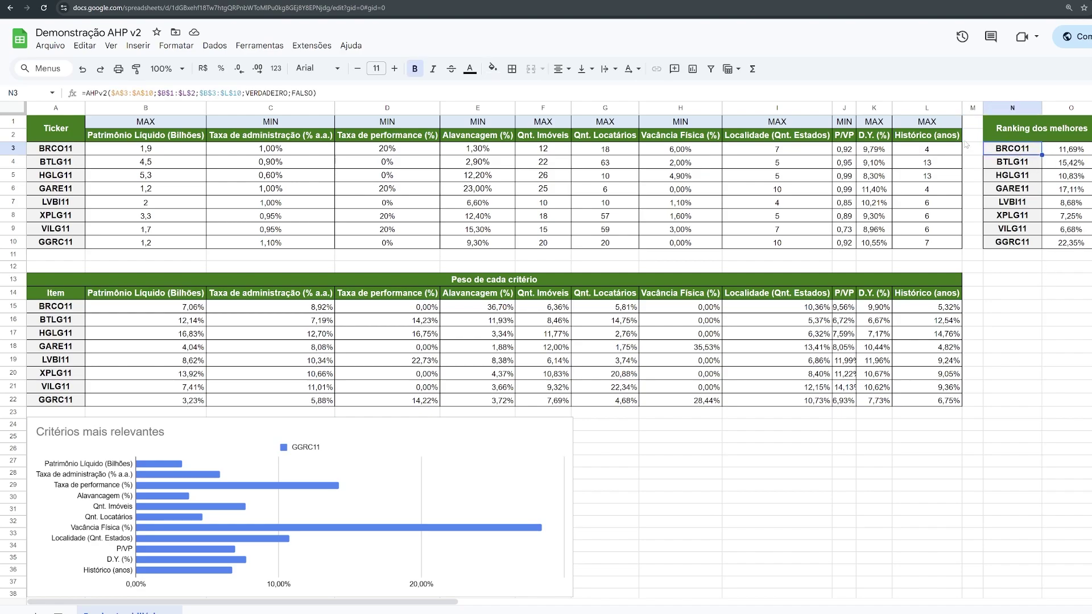
{"action": "key", "text": "F2"}
{"action": "key", "text": "ctrl+equal"}
{"action": "key", "text": "ctrl+equal"}
{"action": "key", "text": "ctrl+equal"}
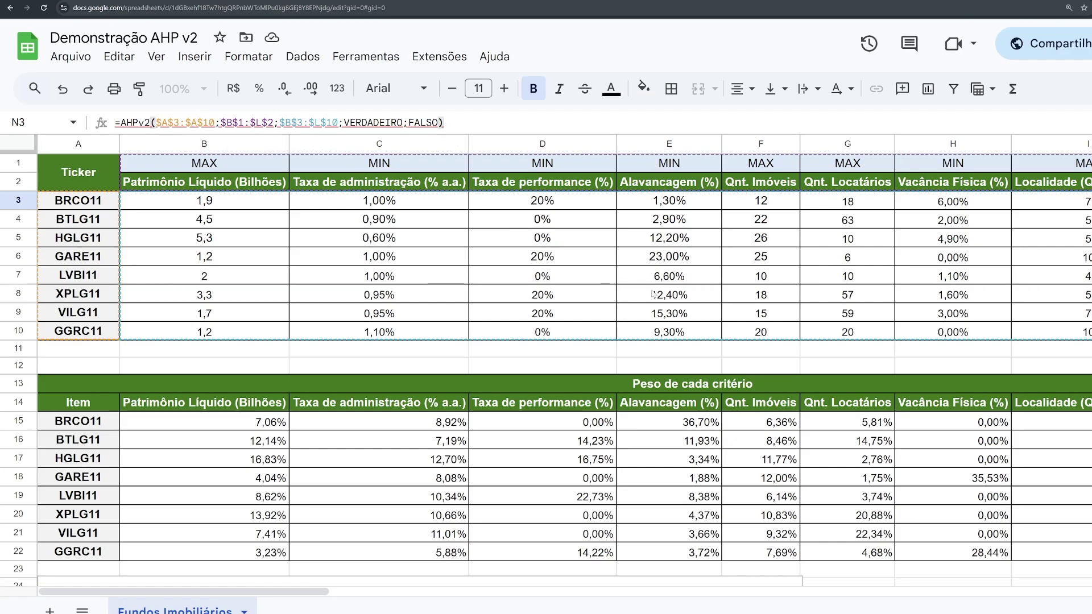
{"action": "key", "text": "ctrl+minus"}
{"action": "scroll", "coordinate": [653, 295], "scroll_direction": "down", "scroll_amount": 1}
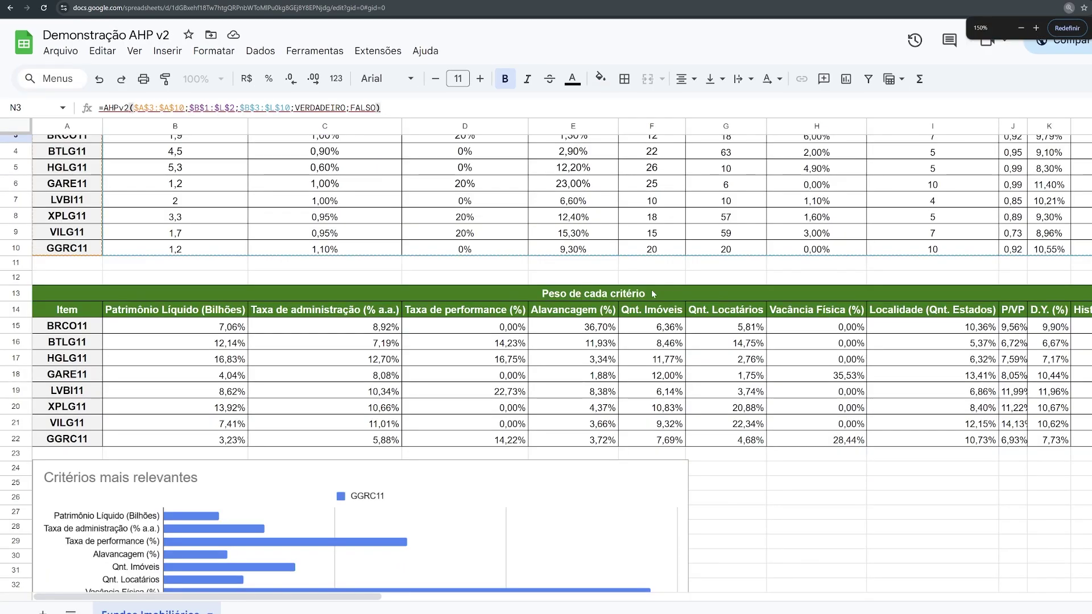
{"action": "key", "text": "ctrl+minus"}
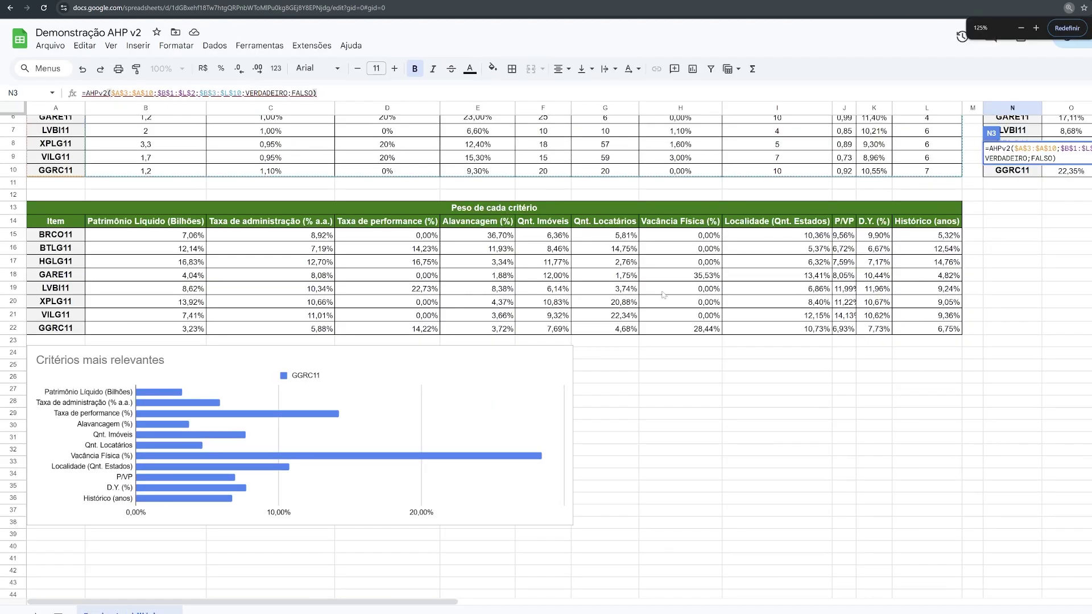
{"action": "scroll", "coordinate": [804, 315], "scroll_direction": "up", "scroll_amount": 2}
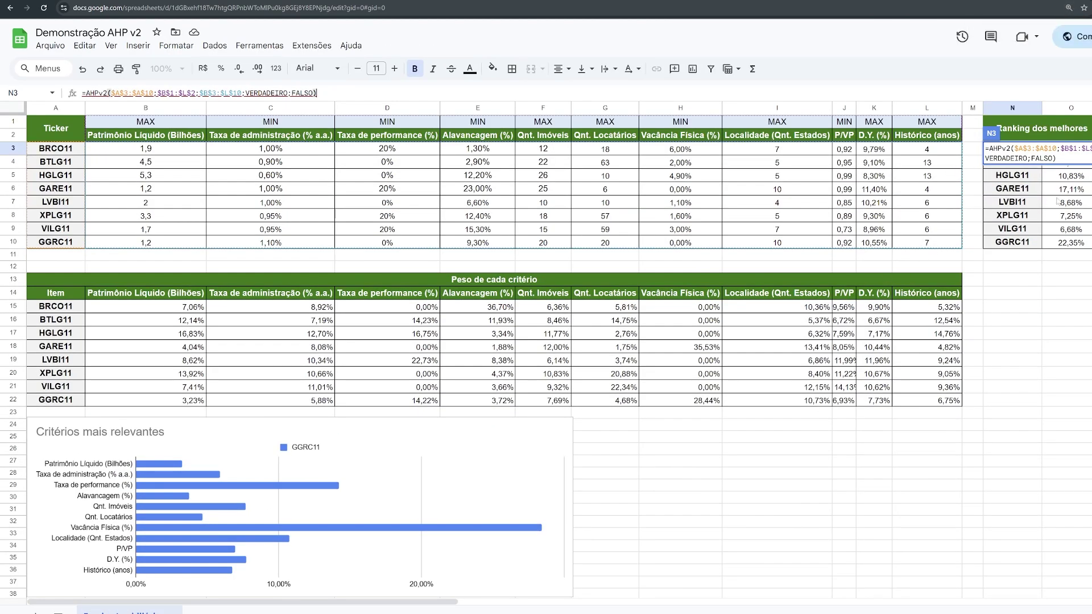
{"action": "key", "text": "Return"}
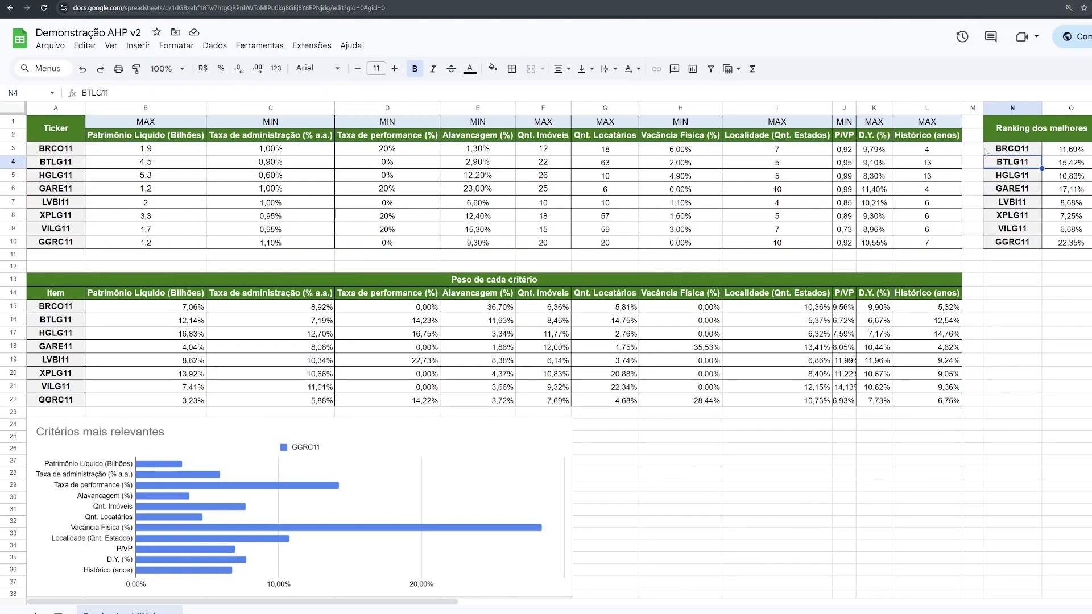
Go through the funds and percentages in the Ranking dos melhores table, ending on the formula cell N3.
{"action": "key", "text": "Down"}
{"action": "key", "text": "Down"}
{"action": "key", "text": "Down"}
{"action": "key", "text": "Down"}
{"action": "key", "text": "Down"}
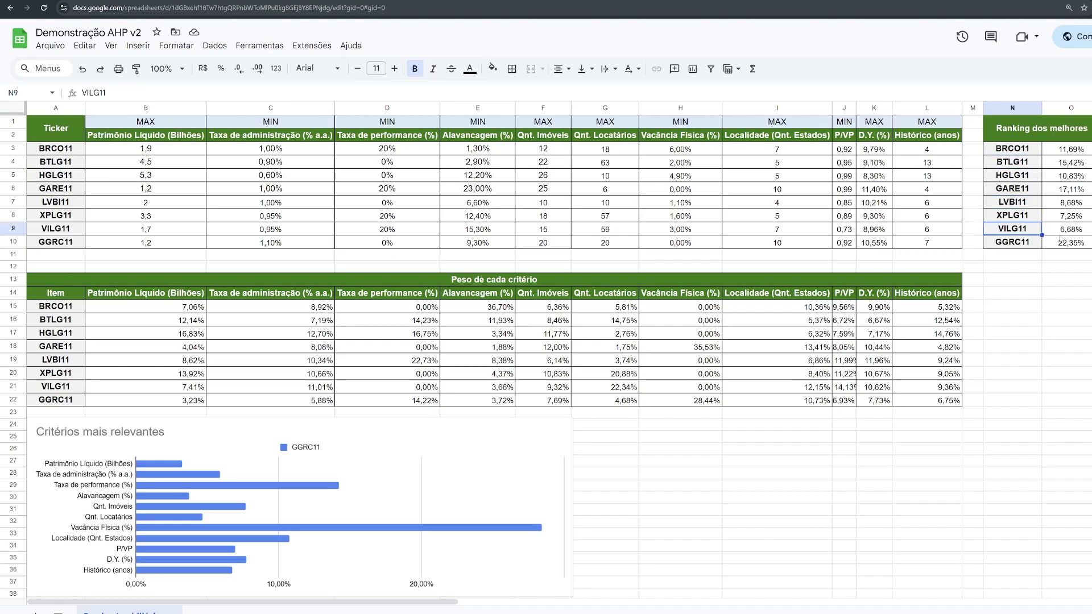
{"action": "key", "text": "Right"}
{"action": "key", "text": "Up"}
{"action": "key", "text": "Up"}
{"action": "key", "text": "Up"}
{"action": "key", "text": "Up"}
{"action": "key", "text": "Up"}
{"action": "key", "text": "Up"}
{"action": "key", "text": "Left"}
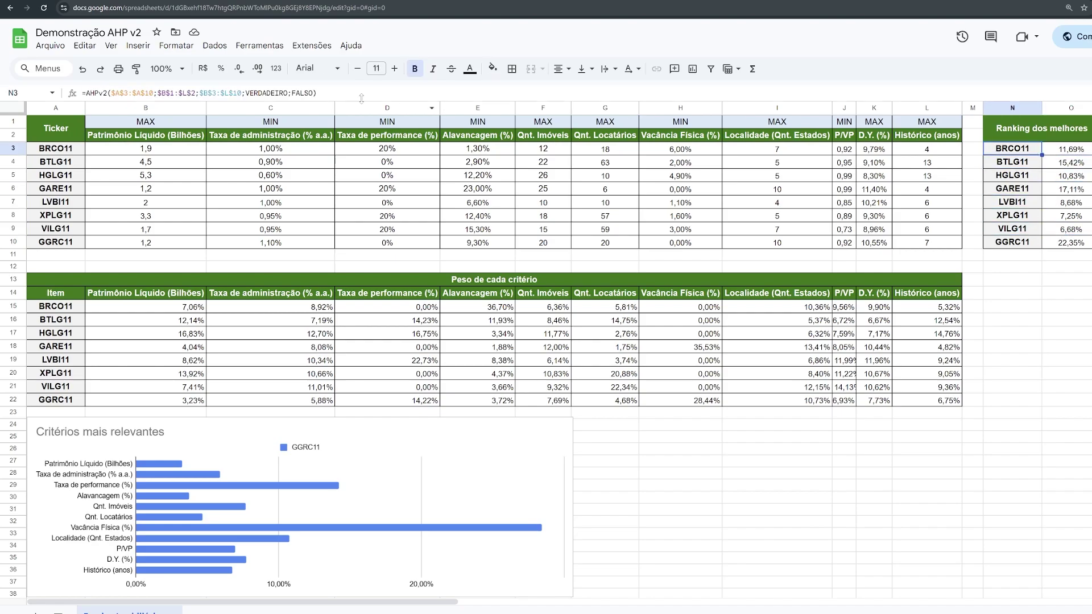
Copy the whole AHPv2 formula from N3 and clear the cell to empty the ranking table.
{"action": "key", "text": "Return"}
{"action": "key", "text": "ctrl+a"}
{"action": "key", "text": "ctrl+c"}
{"action": "key", "text": "BackSpace"}
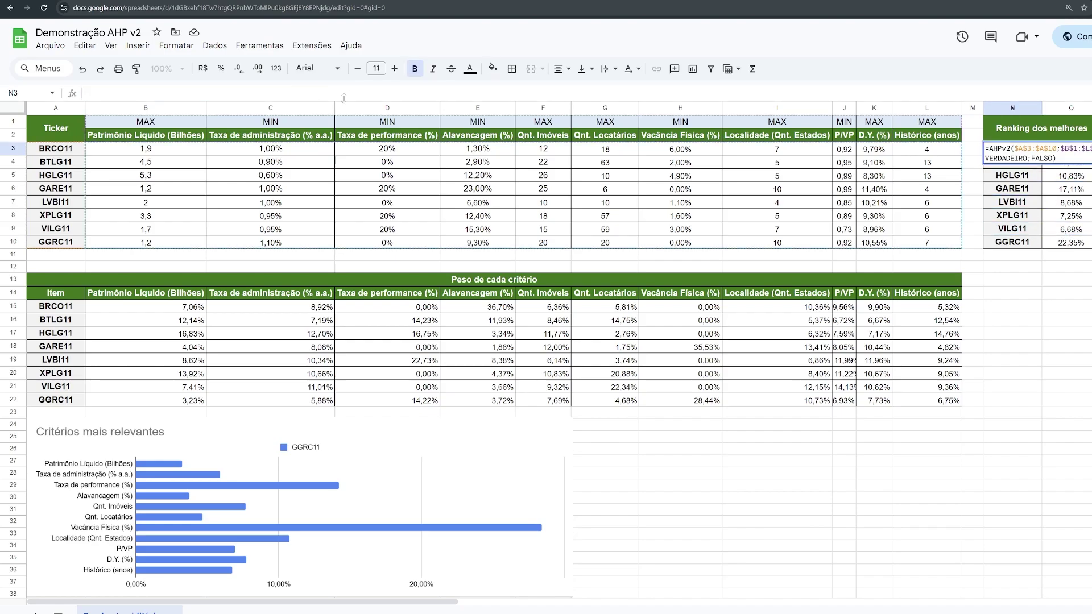
{"action": "key", "text": "Return"}
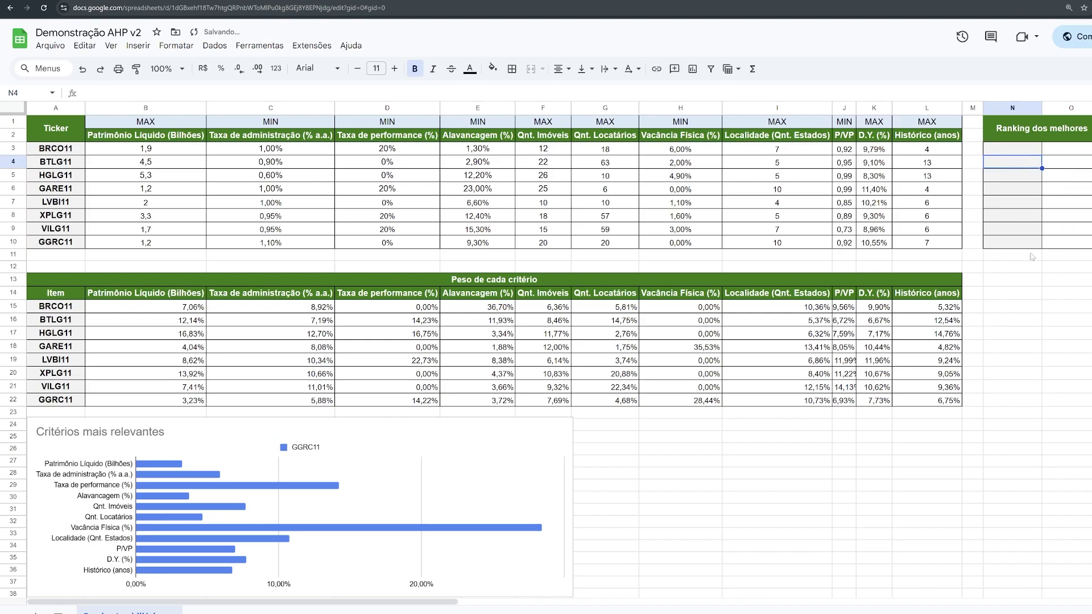
Restore the ranking by pasting the copied AHPv2 formula back into N3.
{"action": "left_click", "coordinate": [1016, 151]}
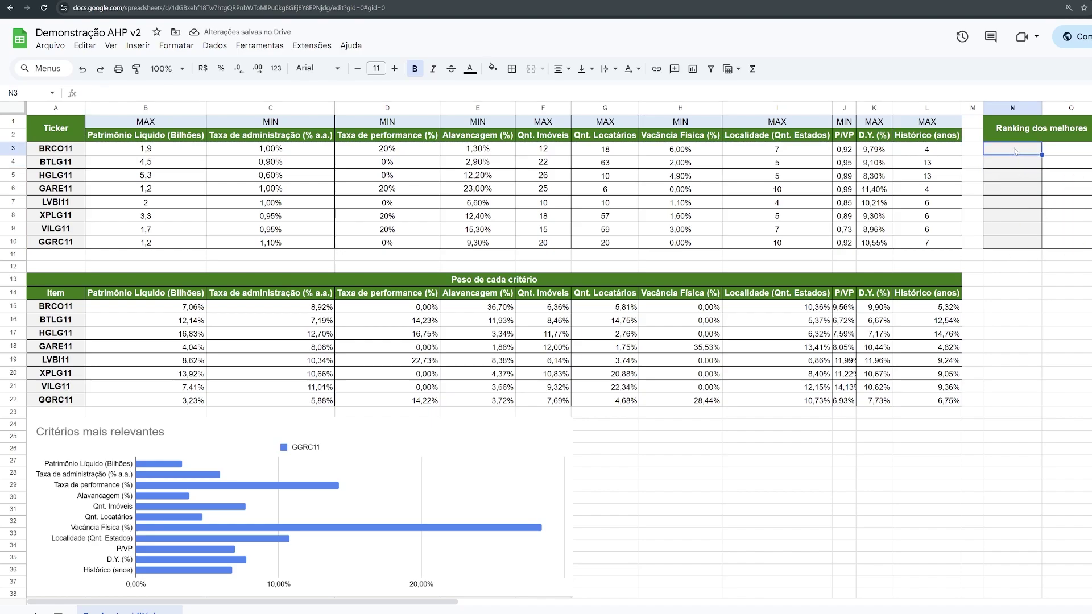
{"action": "left_click", "coordinate": [870, 93]}
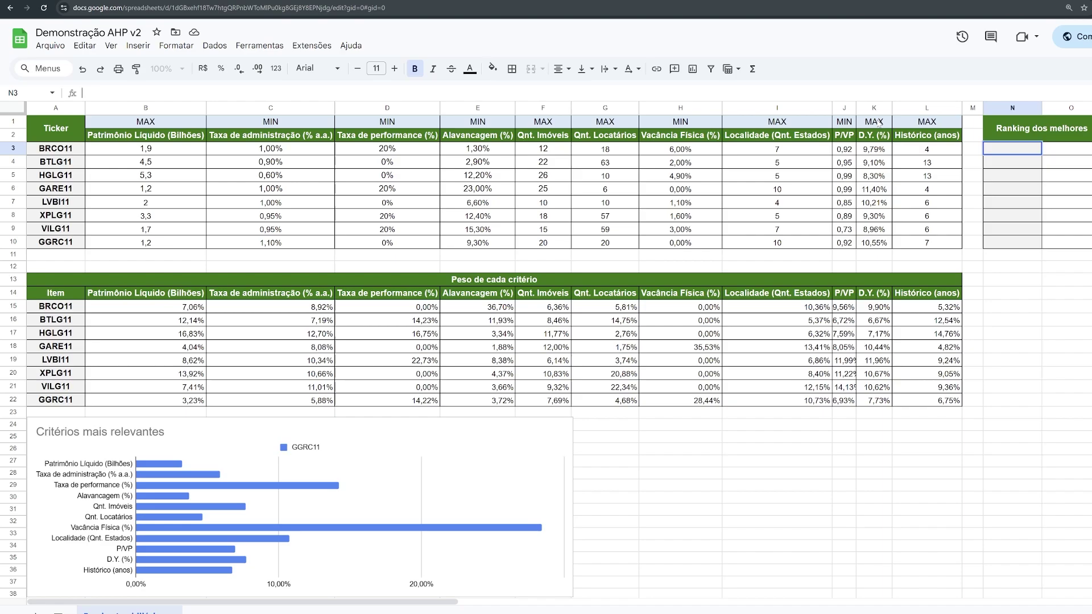
{"action": "key", "text": "ctrl+v"}
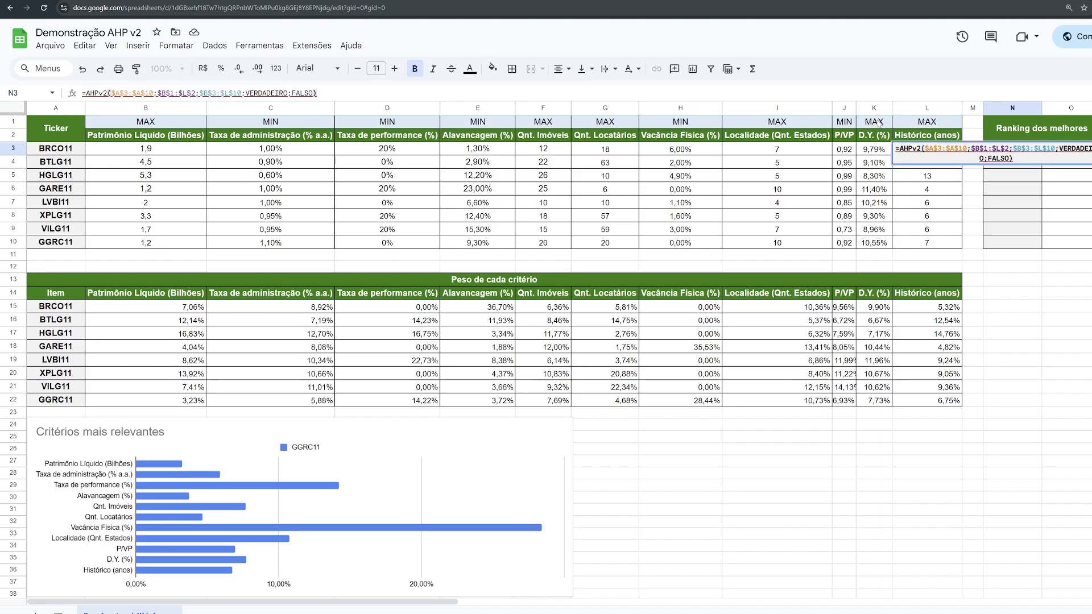
{"action": "key", "text": "Return"}
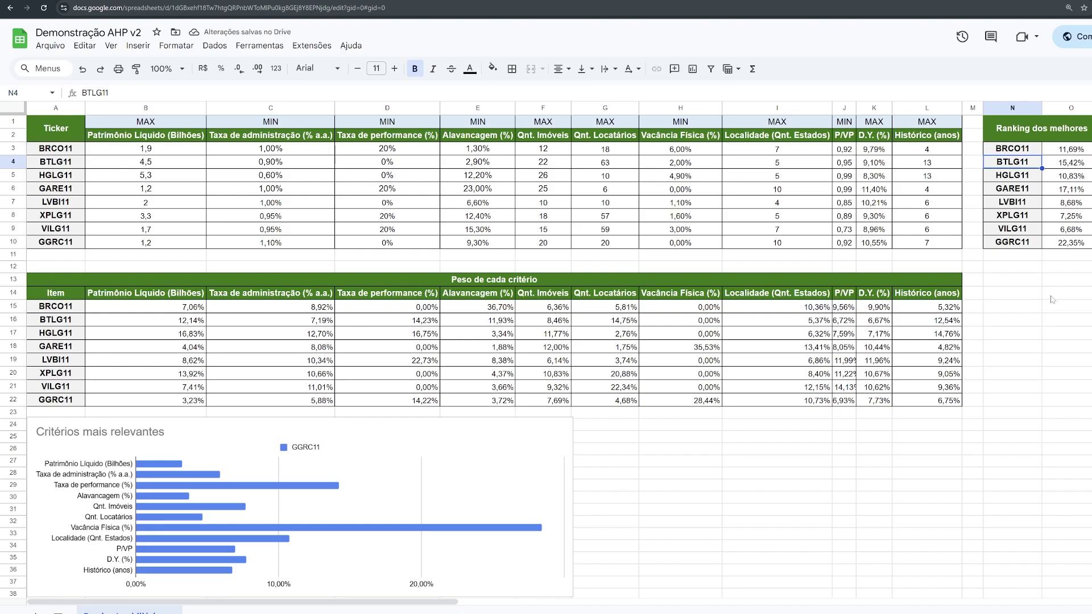
Replace the content of N3 with a new AHPv2 formula, giving the tickers in A3:A10 as its first argument.
{"action": "key", "text": "Up"}
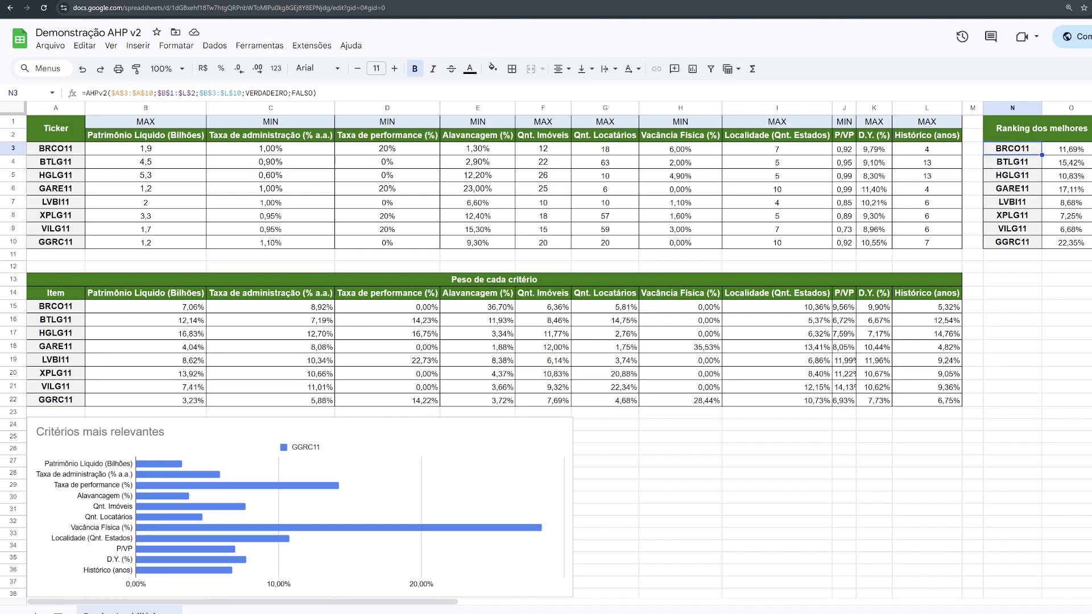
{"action": "key", "text": "ctrl+a"}
{"action": "key", "text": "BackSpace"}
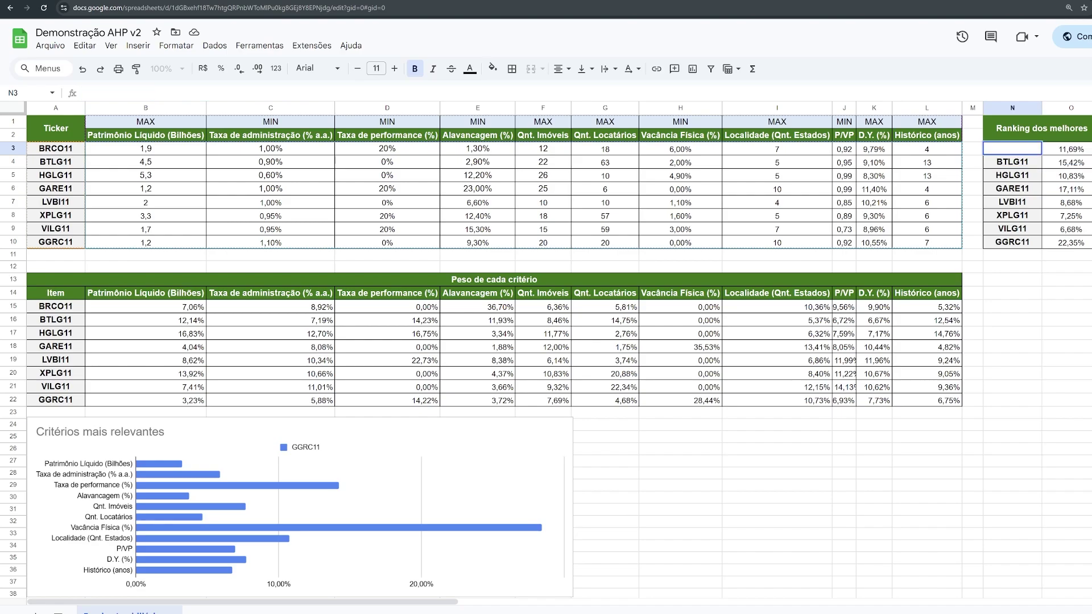
{"action": "type", "text": "=AHP"}
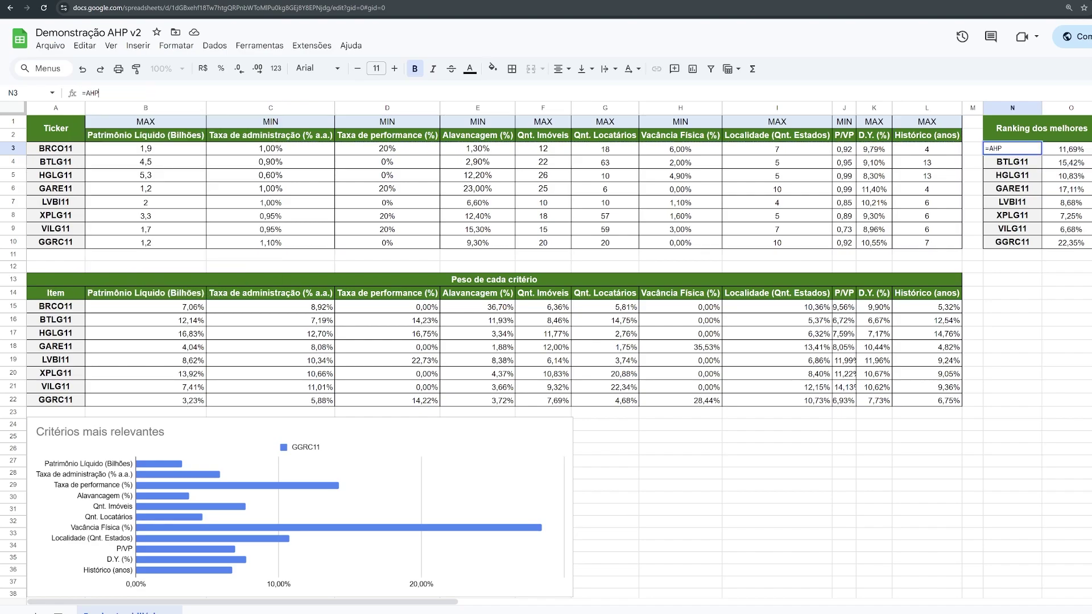
{"action": "type", "text": "v2"}
{"action": "type", "text": "("}
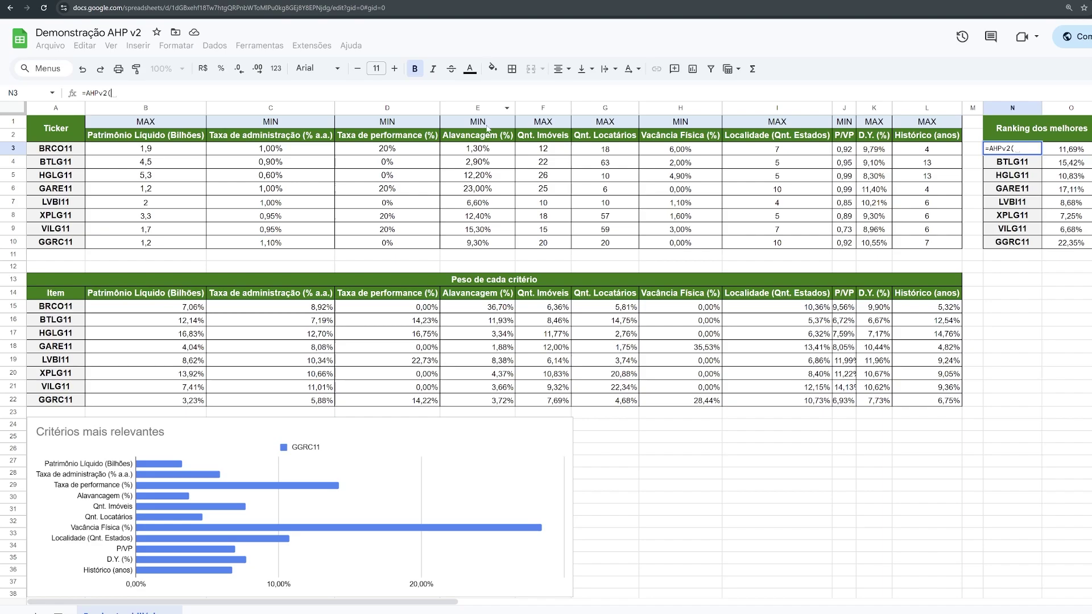
{"action": "left_click_drag", "start_coordinate": [65, 153], "coordinate": [59, 246]}
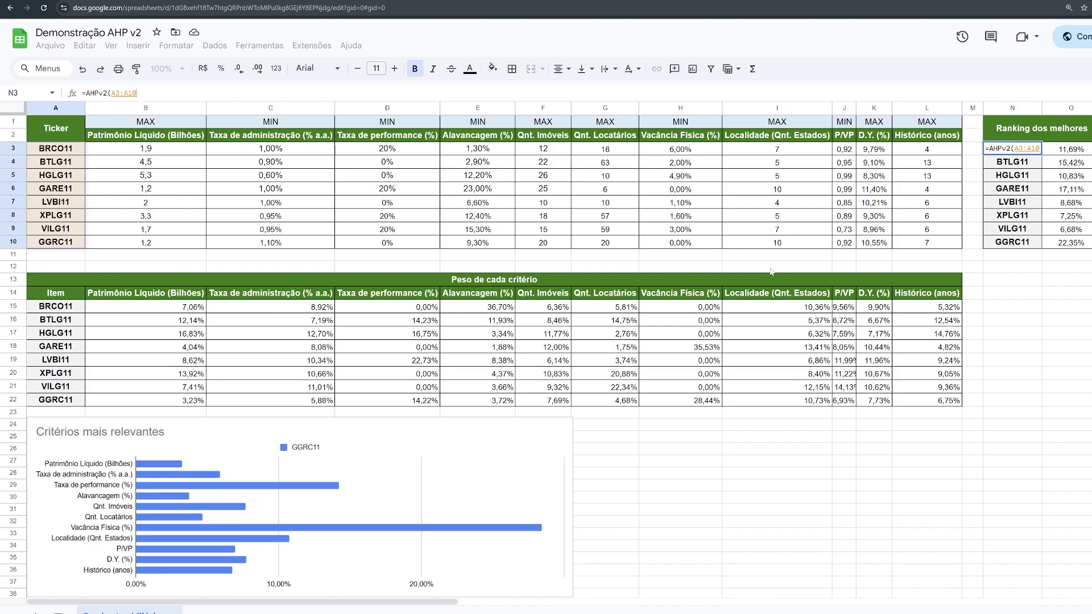
{"action": "type", "text": ";"}
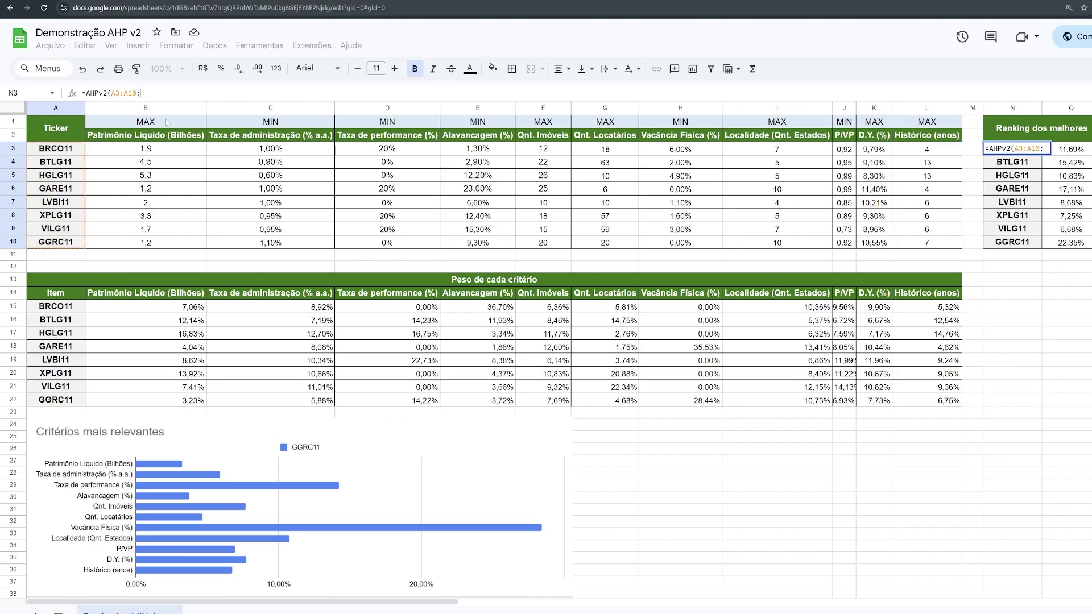
Add the MAX/MIN and criteria header range B1:L2 and the values range B3:L10 as the formula's next arguments.
{"action": "left_click", "coordinate": [120, 124]}
{"action": "left_click_drag", "start_coordinate": [121, 124], "coordinate": [925, 137]}
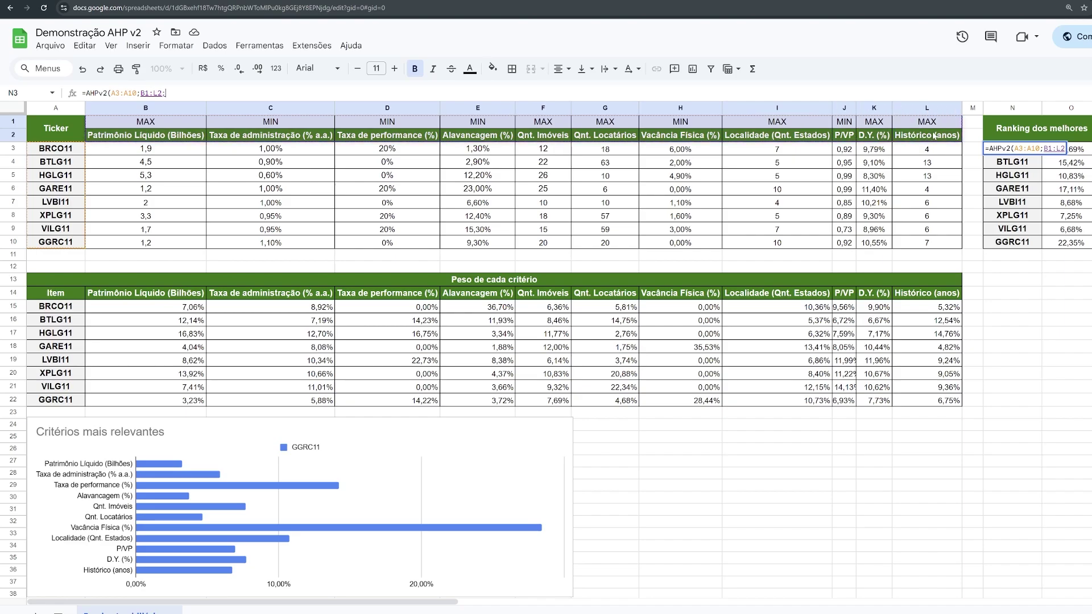
{"action": "type", "text": ";"}
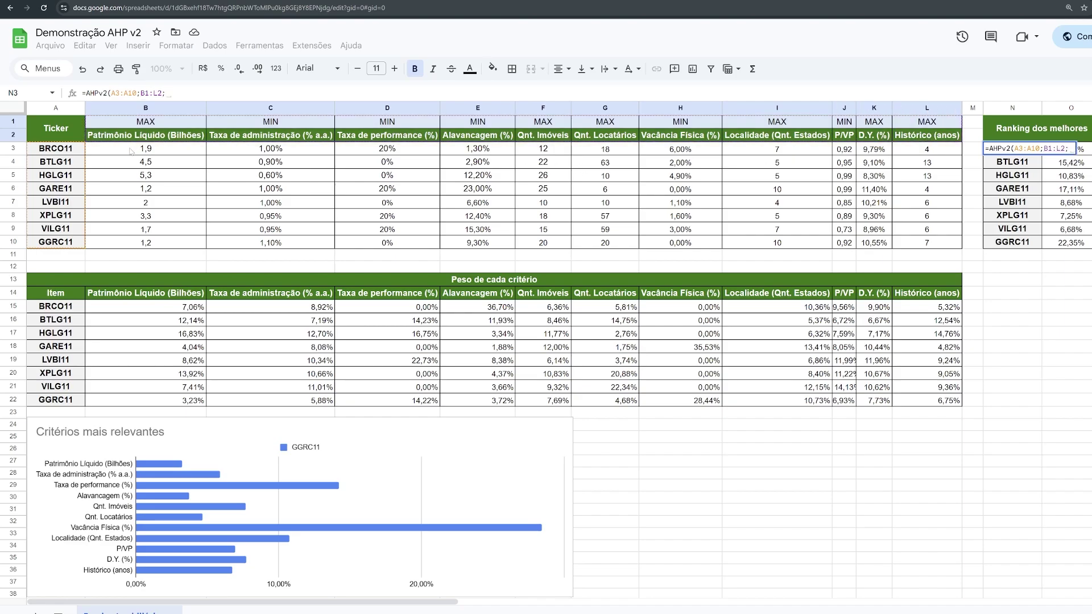
{"action": "left_click_drag", "start_coordinate": [131, 149], "coordinate": [940, 248]}
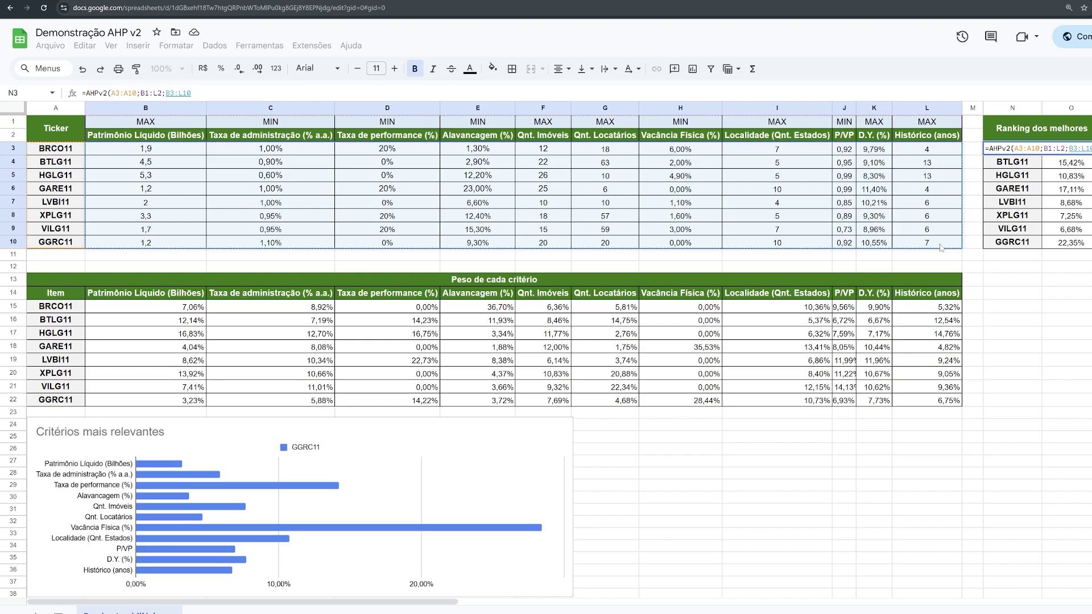
{"action": "type", "text": ";"}
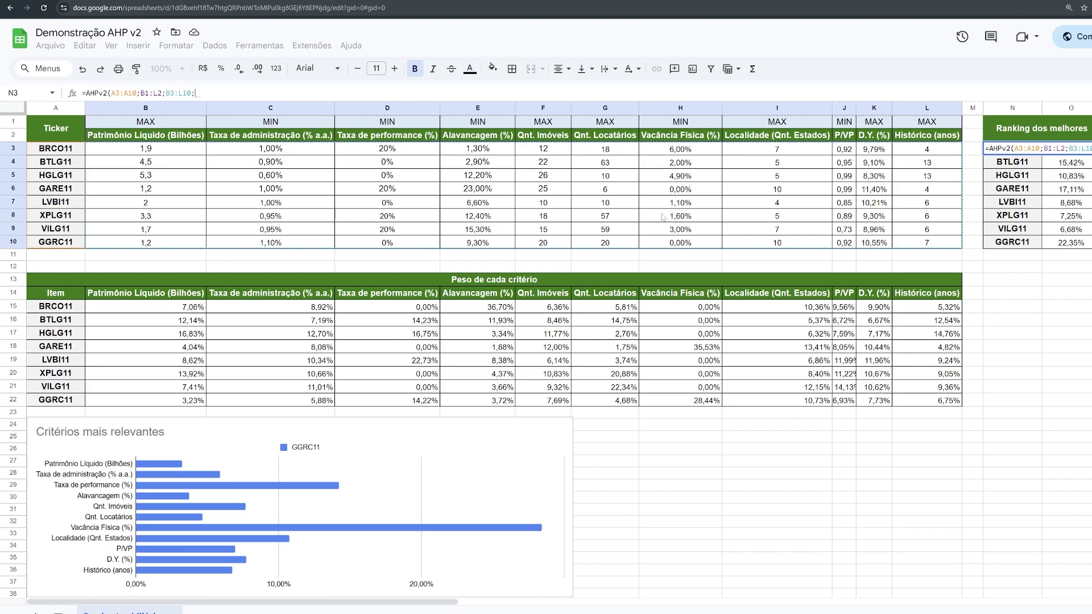
Complete the N3 formula with the arguments TRUE and FALSE, close the parenthesis and enter it.
{"action": "type", "text": "TRUE"}
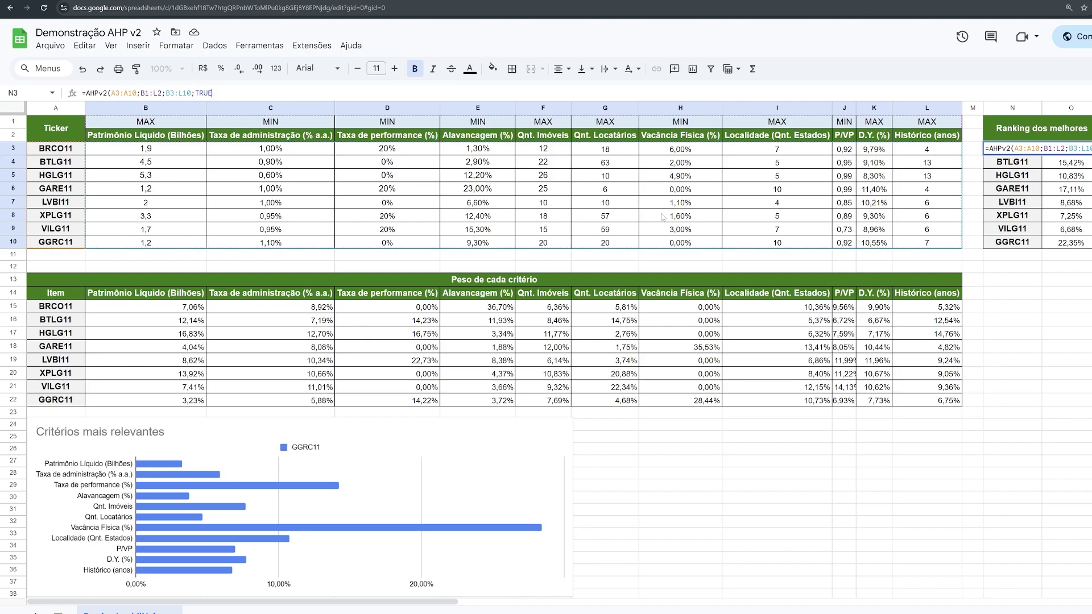
{"action": "type", "text": ";"}
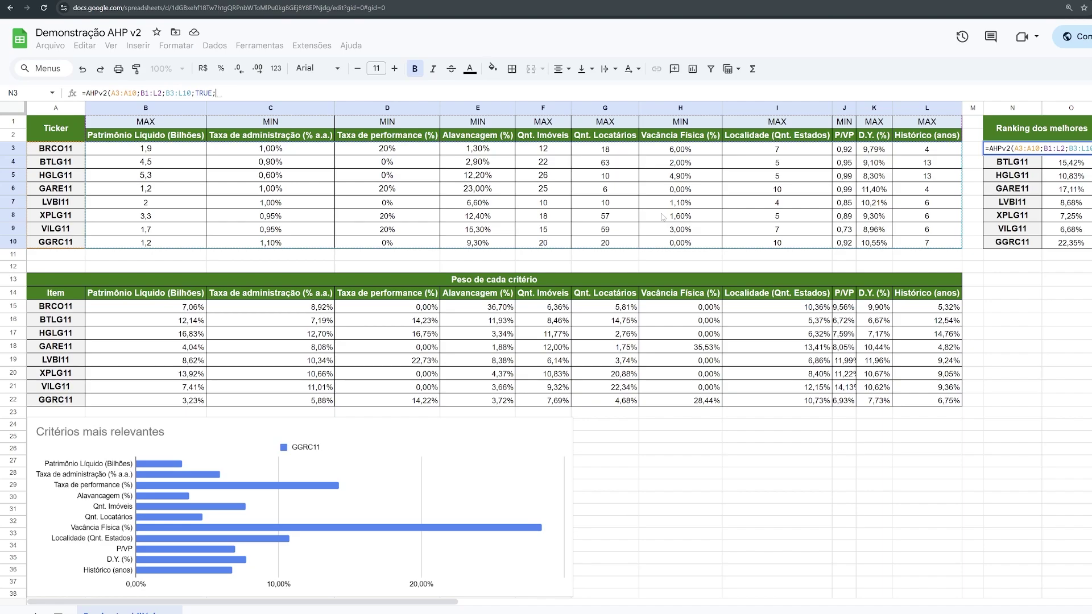
{"action": "type", "text": "FALSE"}
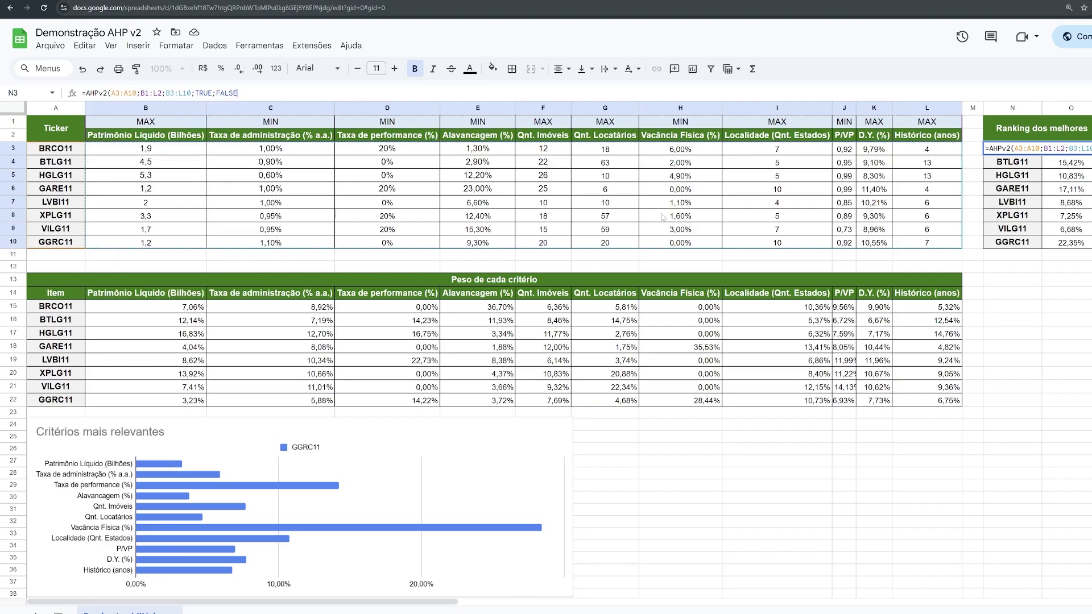
{"action": "type", "text": ")"}
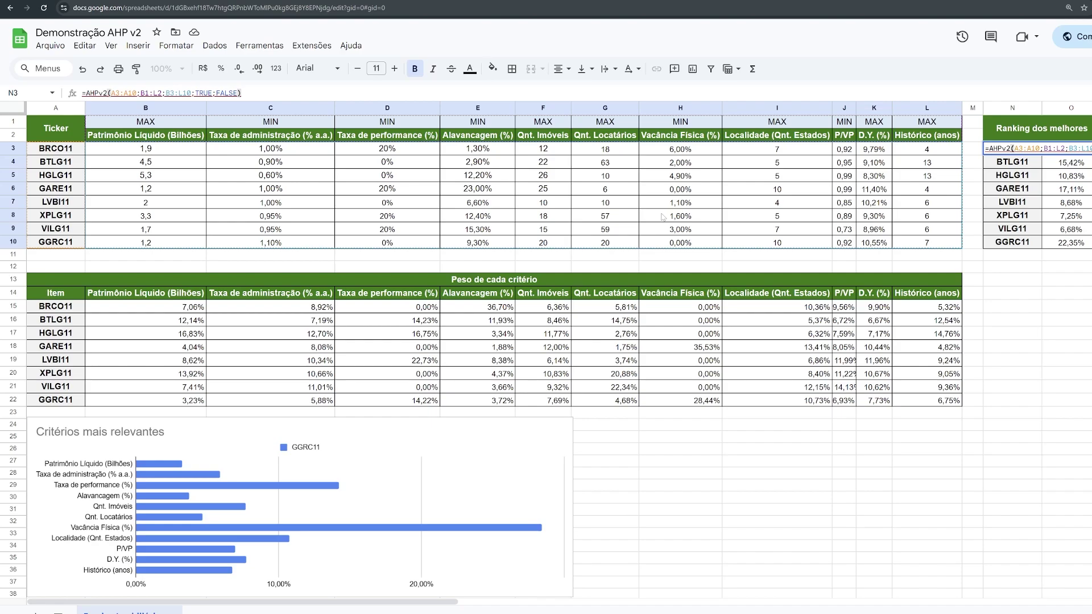
{"action": "key", "text": "Return"}
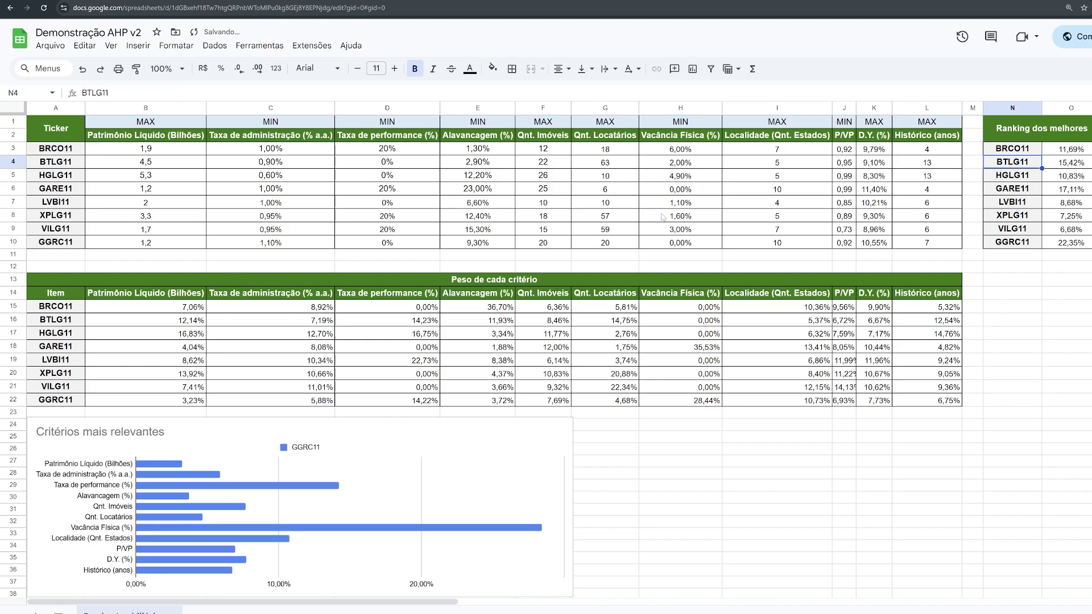
Review the rebuilt formula in N3, the ranking table in N1:O10 and the start of the Peso de cada critério table.
{"action": "left_click", "coordinate": [1024, 149]}
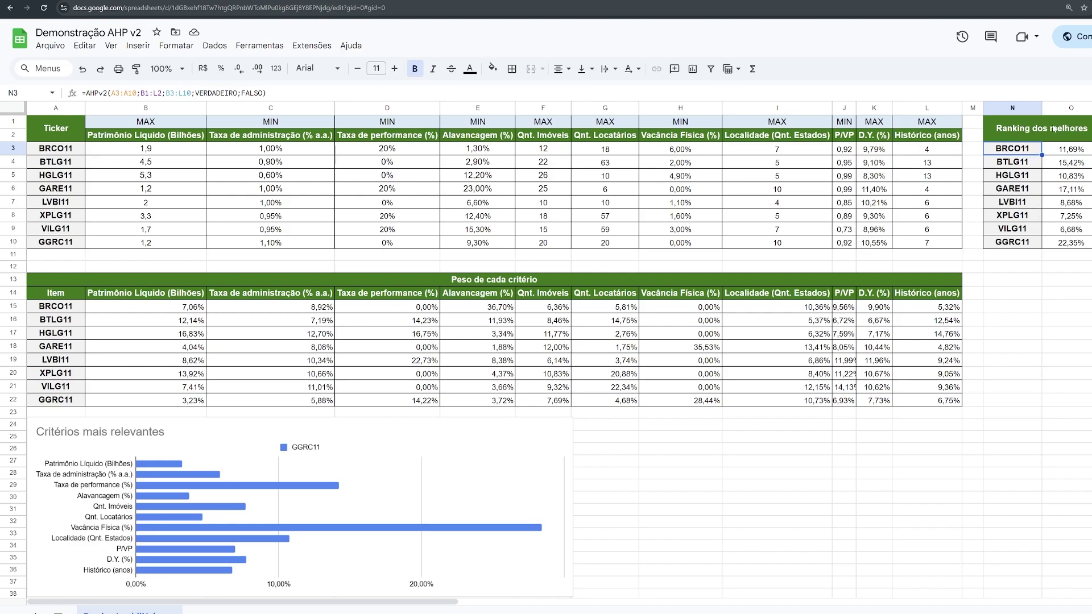
{"action": "left_click_drag", "start_coordinate": [1054, 129], "coordinate": [1044, 243]}
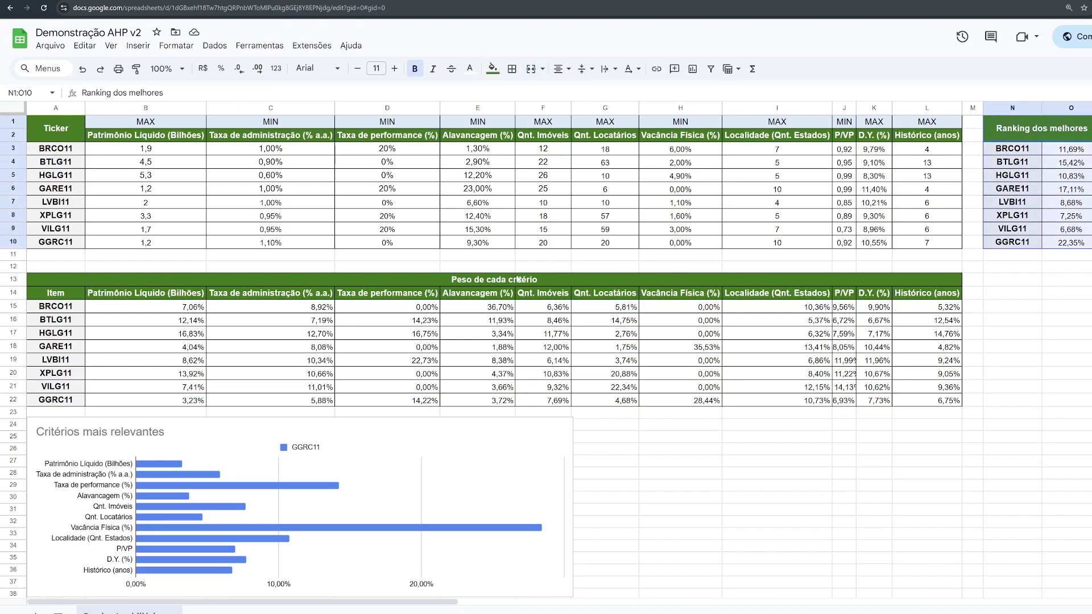
{"action": "left_click", "coordinate": [460, 281]}
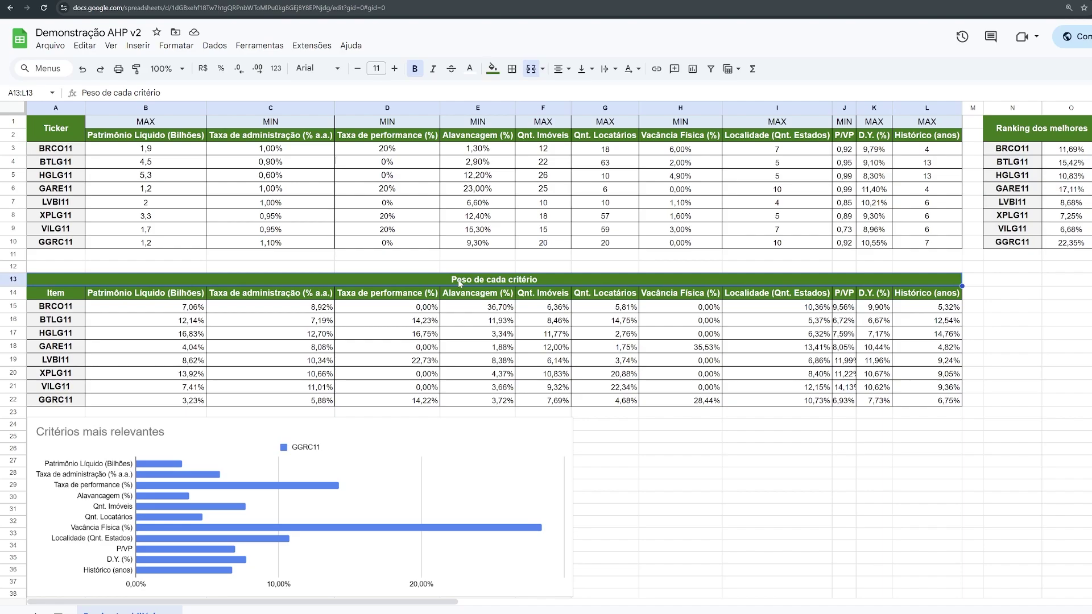
{"action": "left_click", "coordinate": [53, 310]}
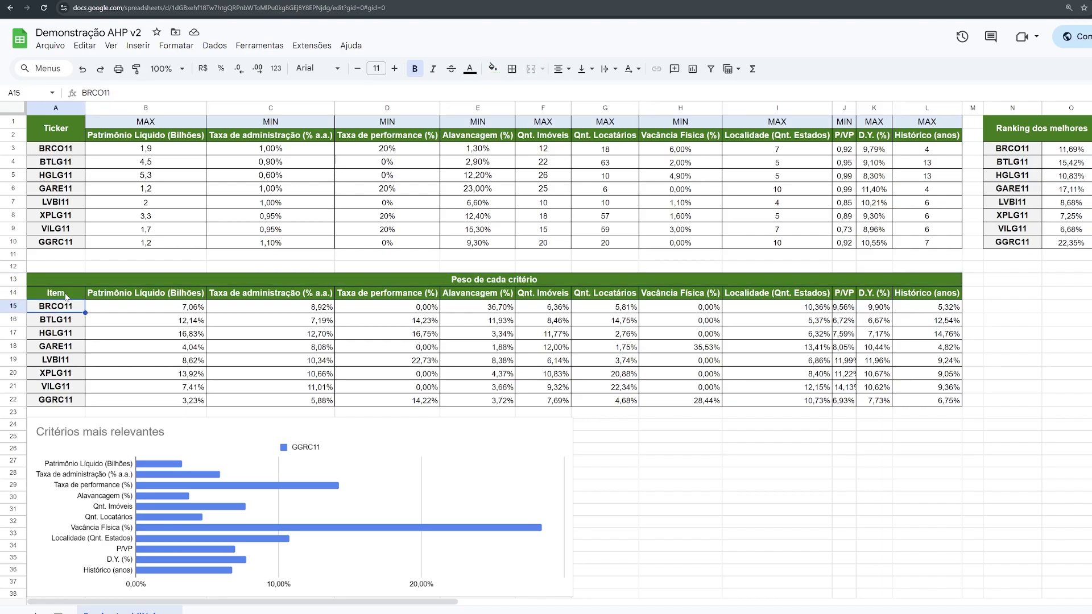
Add TRUE as the last argument of the AHPv2 formula in A14 and check the resulting formula.
{"action": "left_click", "coordinate": [67, 296]}
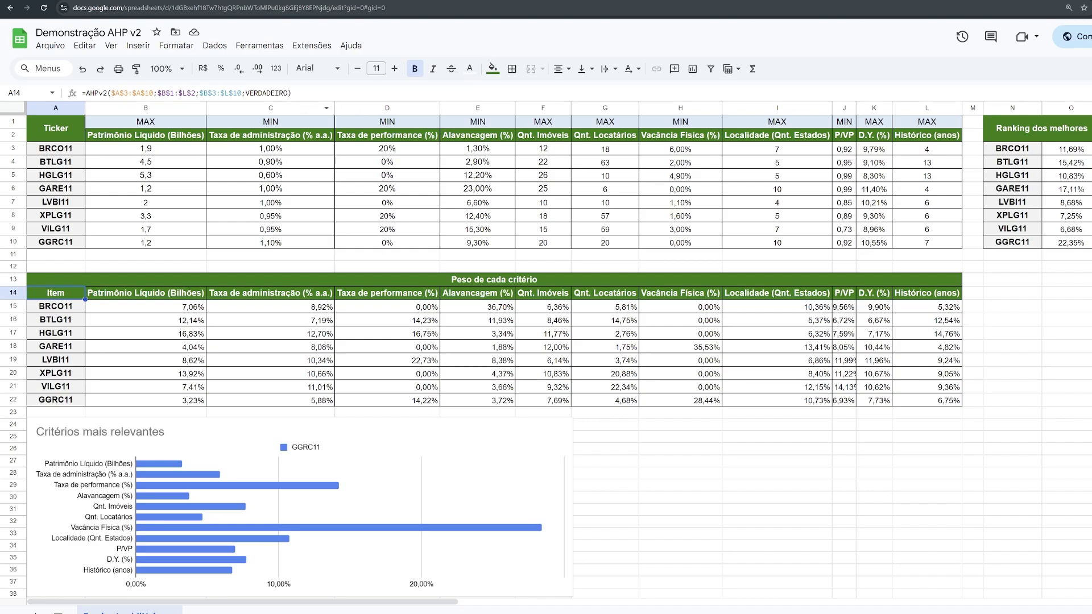
{"action": "key", "text": "Return"}
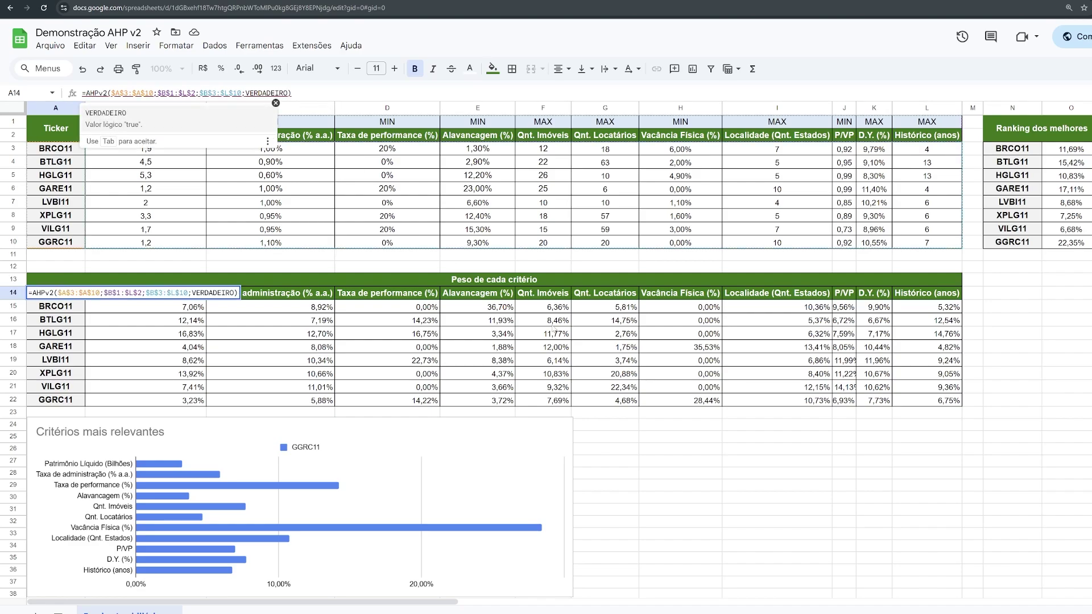
{"action": "type", "text": ";TRUE"}
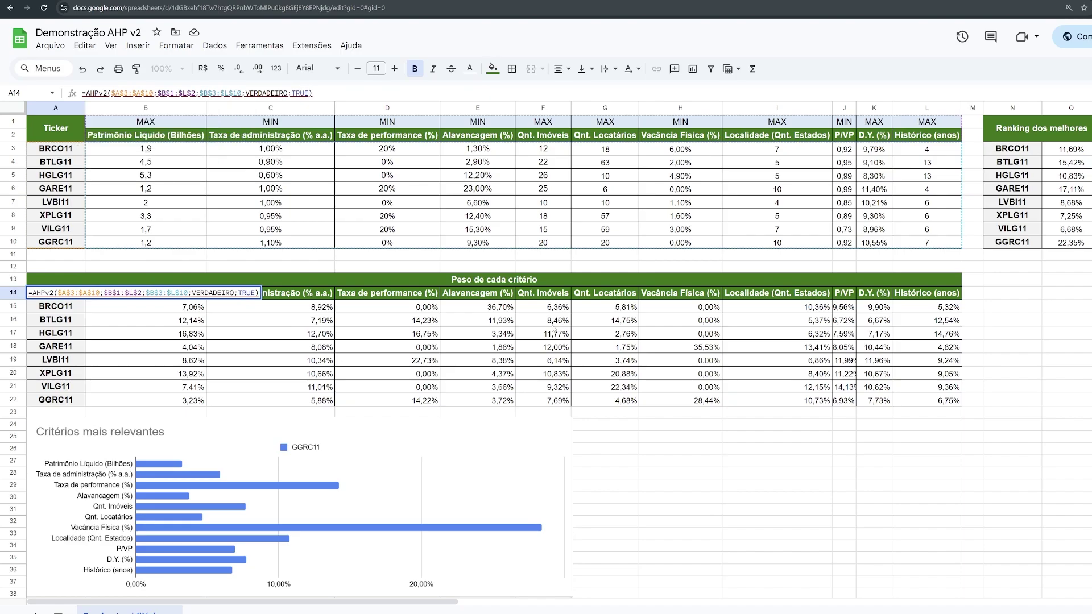
{"action": "key", "text": "Return"}
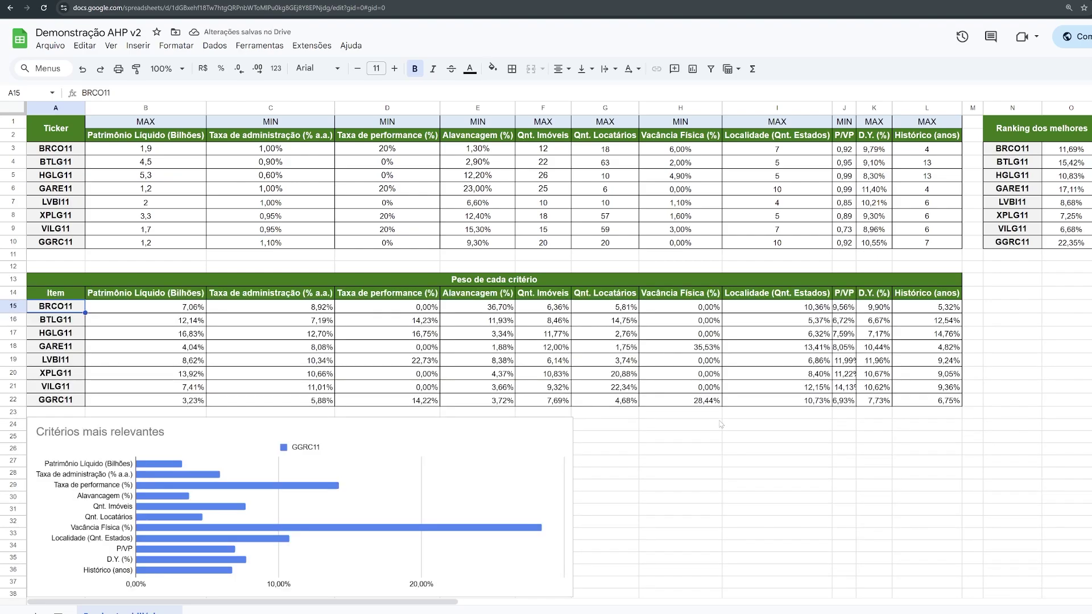
{"action": "left_click", "coordinate": [74, 295]}
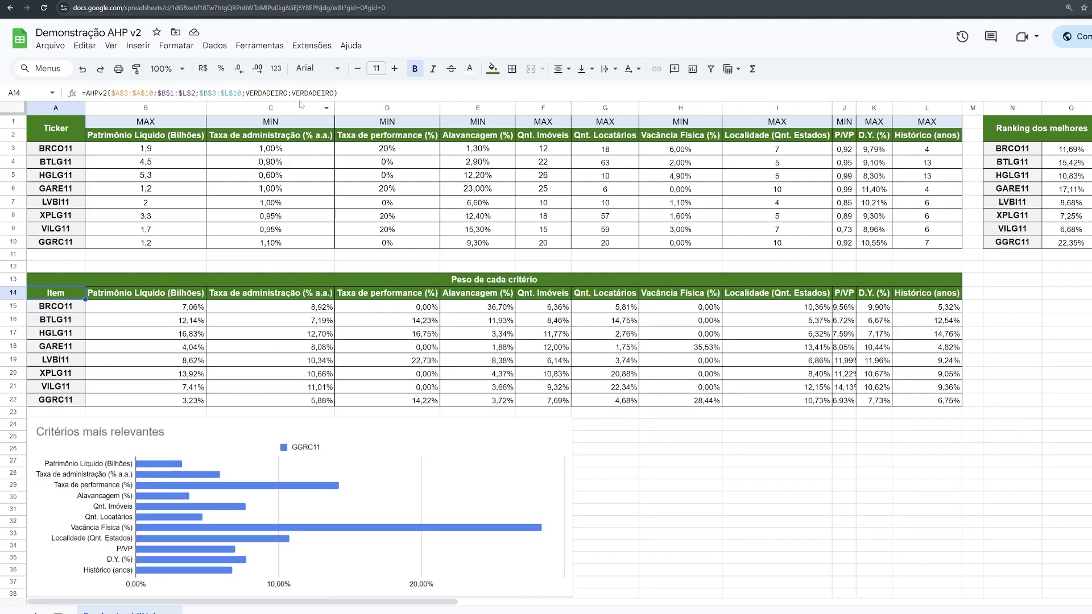
Compare the ranking output from N3 with the fund and criterion weights that the A14 formula produces in A14:L22.
{"action": "left_click", "coordinate": [1013, 149]}
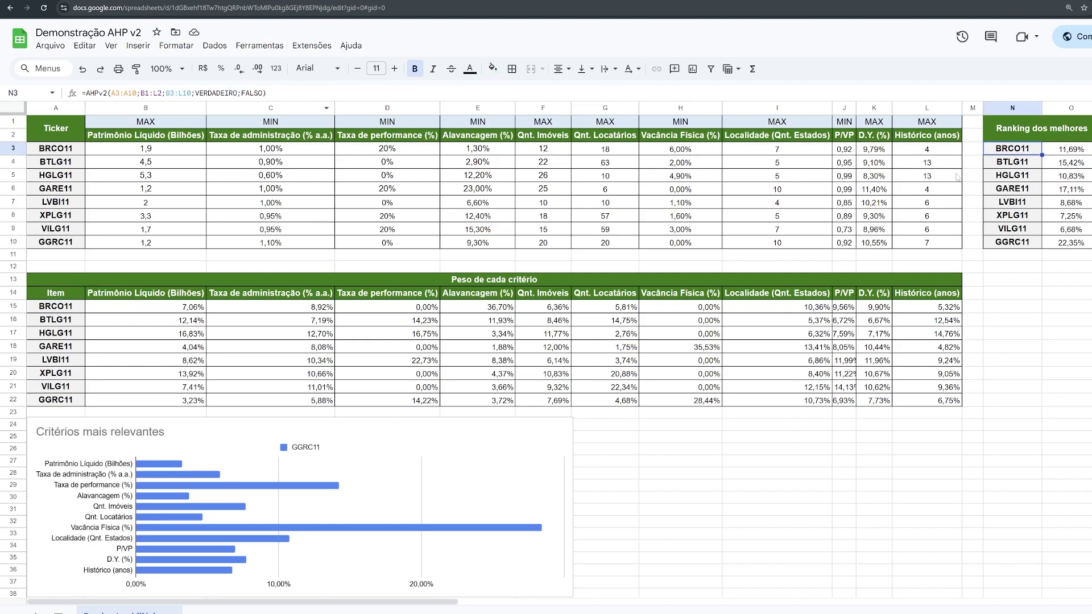
{"action": "left_click_drag", "start_coordinate": [1052, 152], "coordinate": [1059, 246]}
{"action": "left_click", "coordinate": [63, 296]}
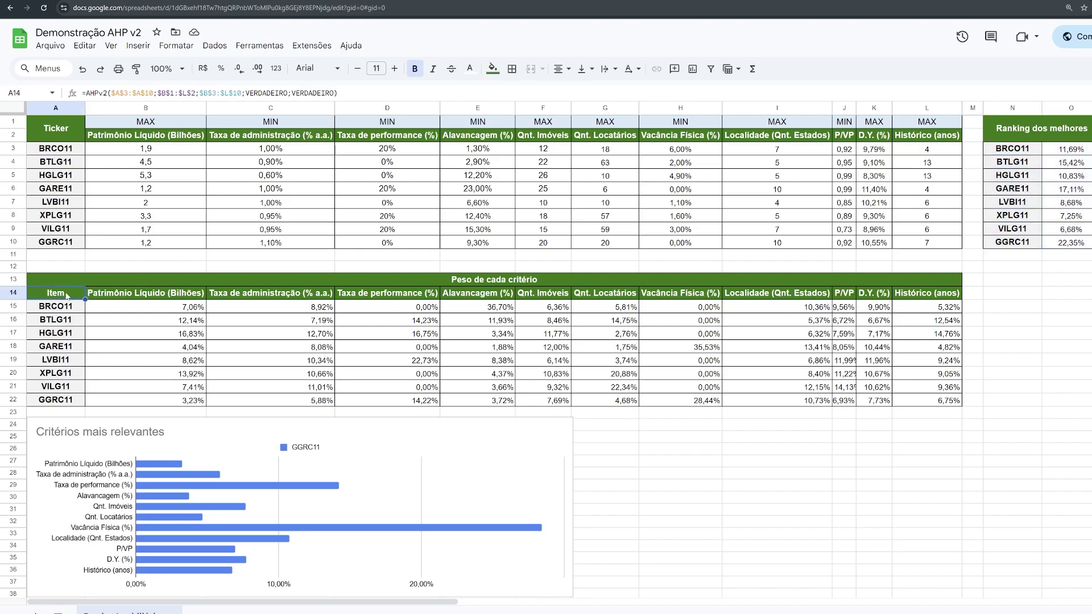
{"action": "left_click_drag", "start_coordinate": [67, 296], "coordinate": [67, 402]}
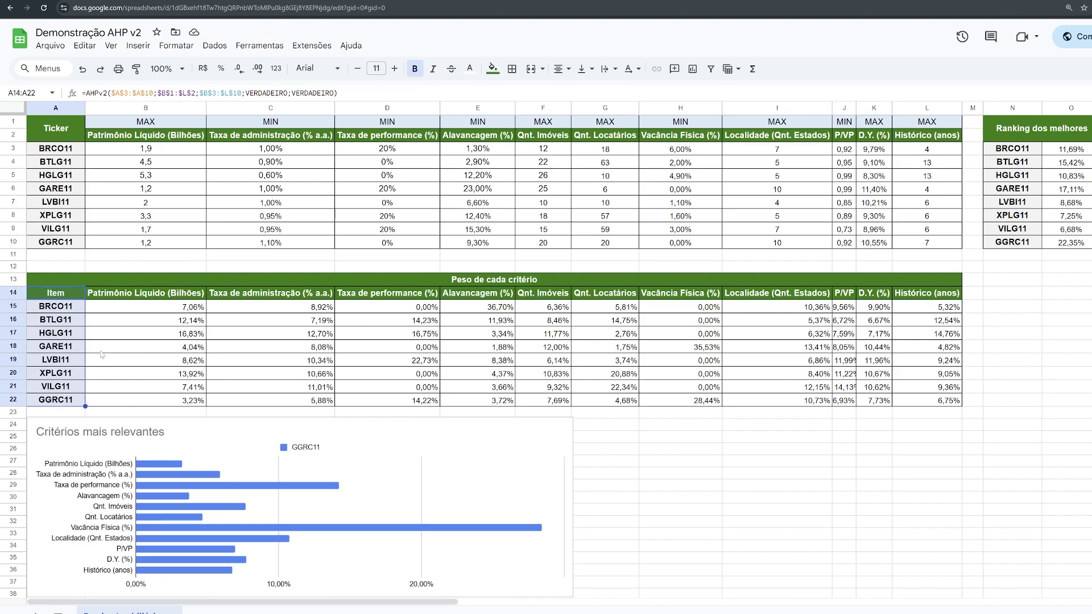
{"action": "left_click", "coordinate": [145, 293]}
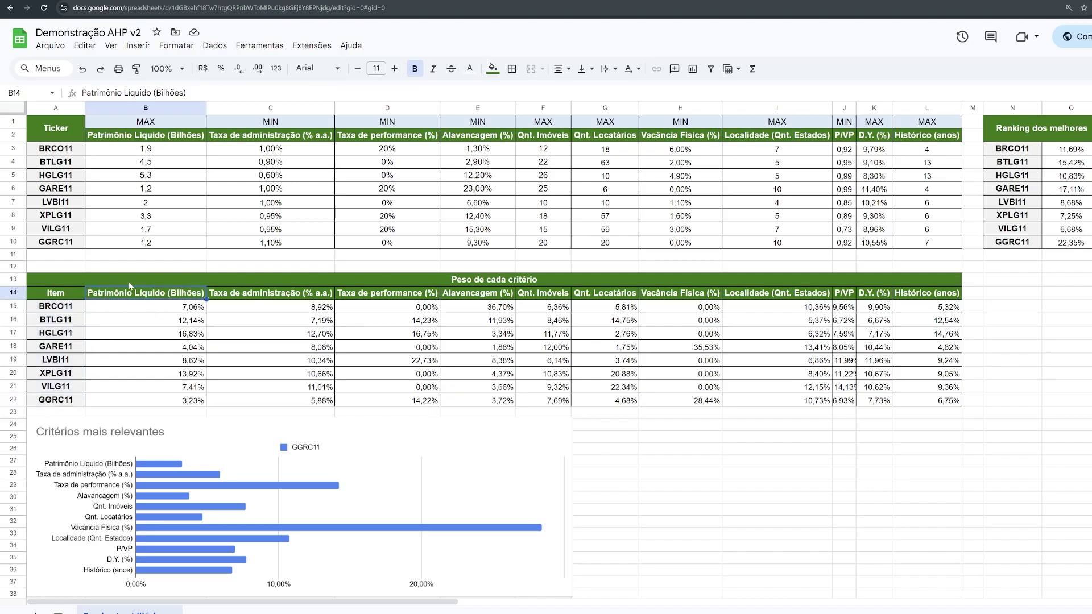
{"action": "left_click_drag", "start_coordinate": [131, 290], "coordinate": [925, 402]}
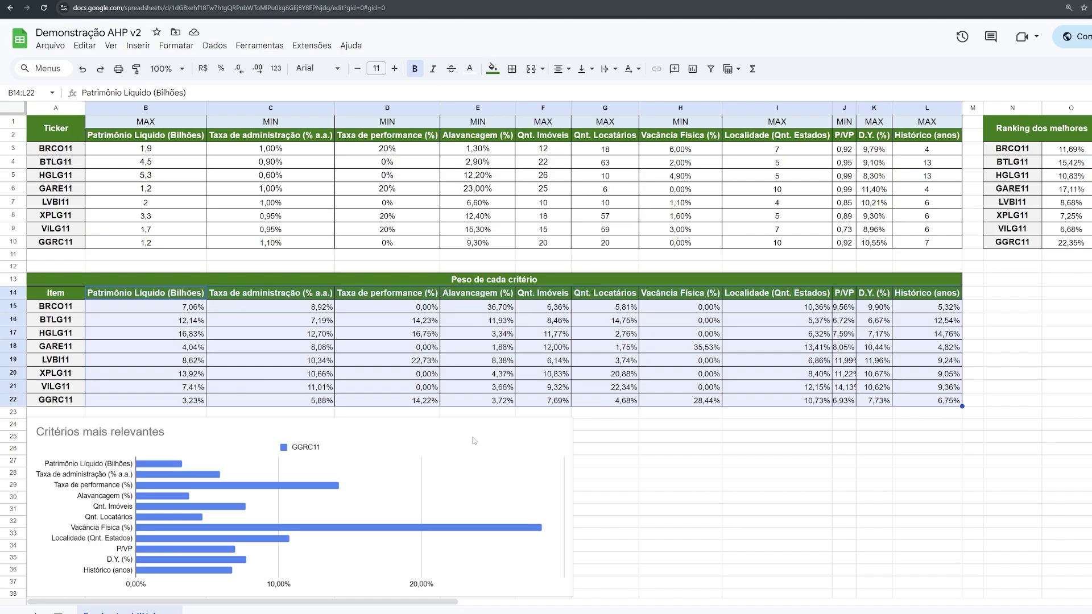
Compare the ranking scores of GGRC11 and VILG11 in N9:O10, relating them to the fund data in B3:L10.
{"action": "left_click", "coordinate": [654, 414]}
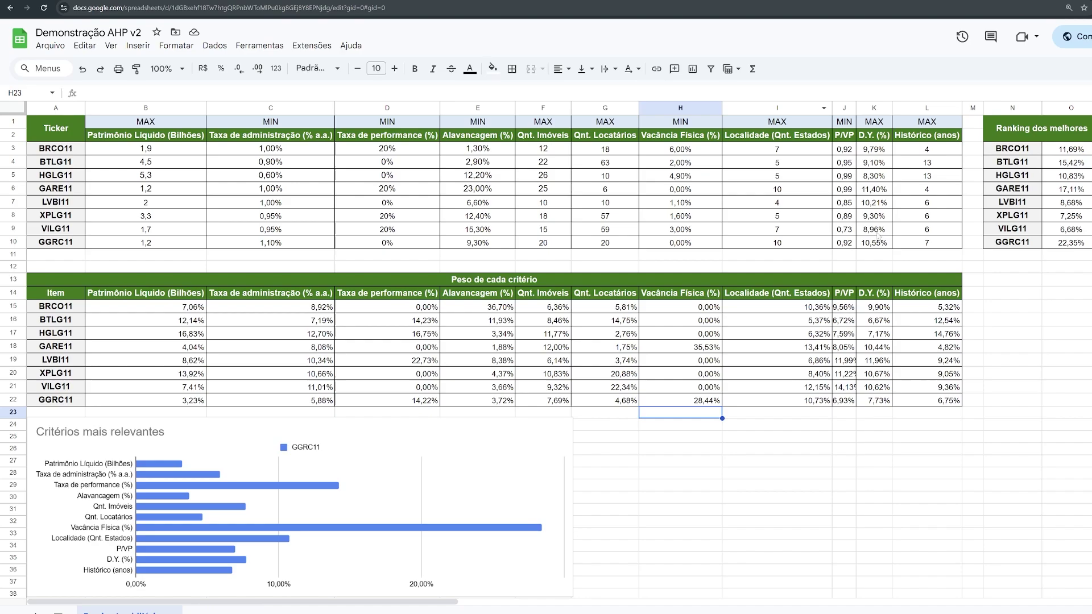
{"action": "left_click", "coordinate": [1027, 246]}
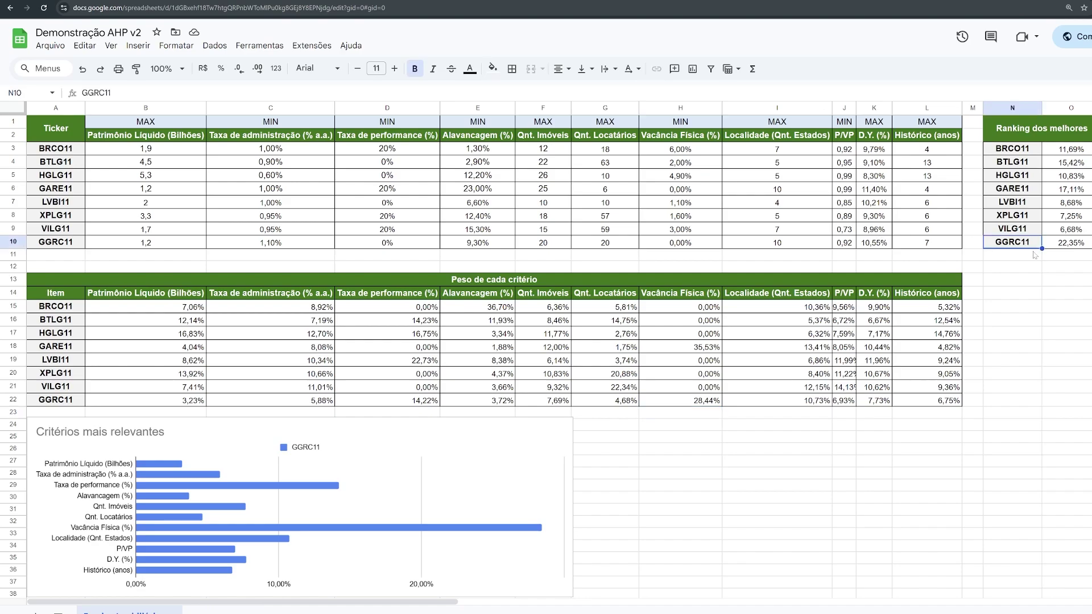
{"action": "left_click", "coordinate": [1073, 247]}
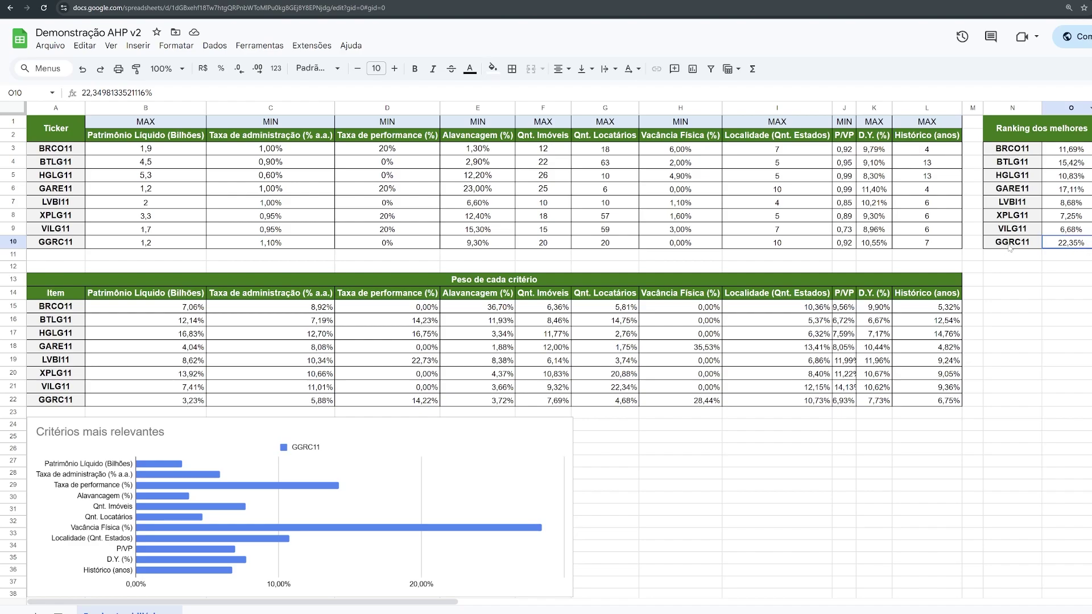
{"action": "left_click_drag", "start_coordinate": [947, 242], "coordinate": [166, 150]}
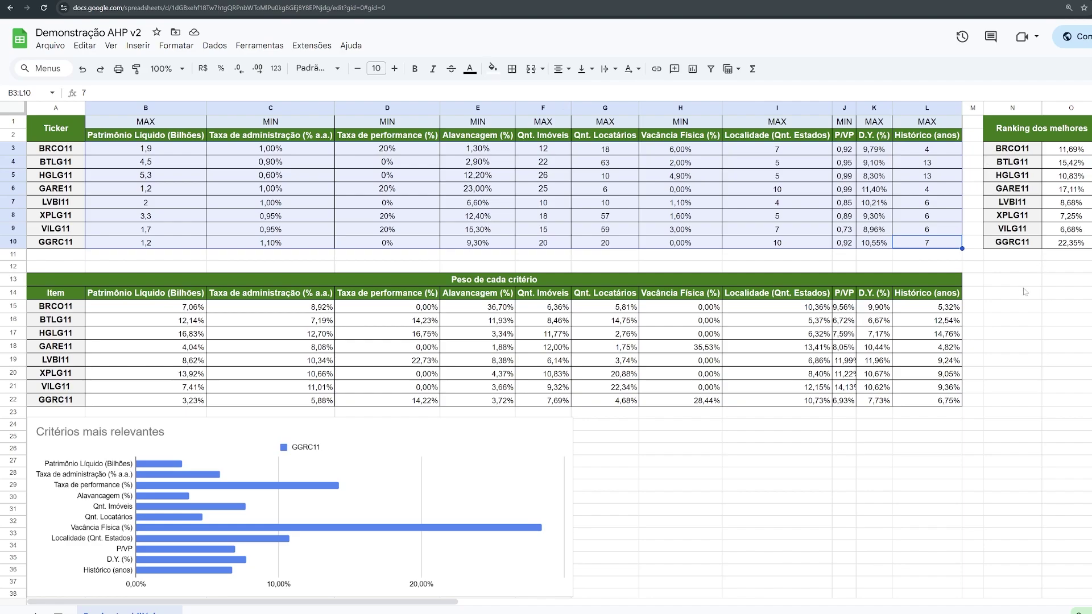
{"action": "left_click", "coordinate": [1074, 245]}
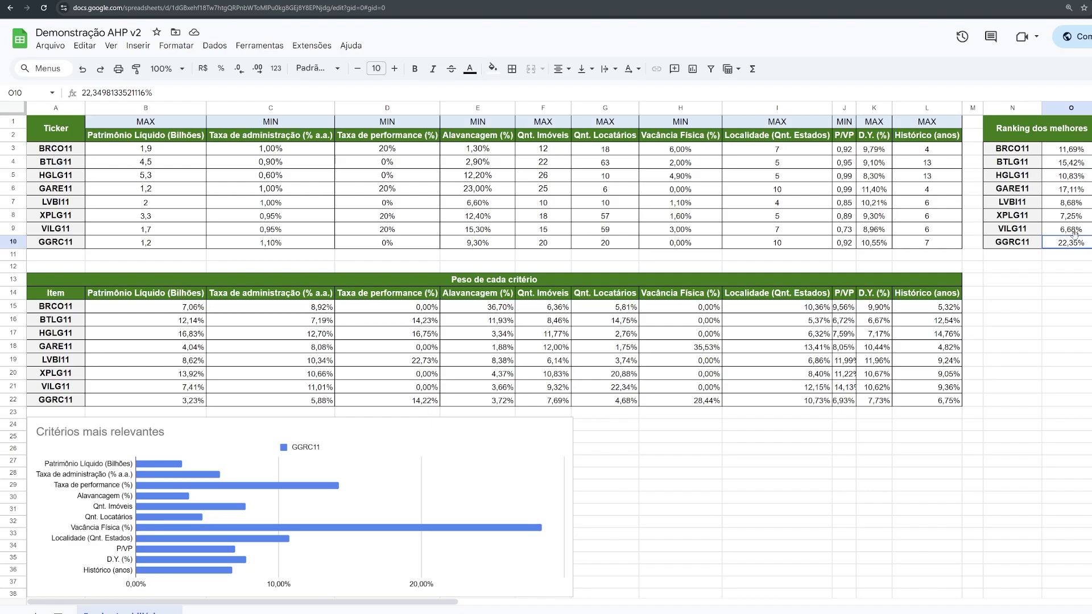
{"action": "left_click", "coordinate": [1015, 233]}
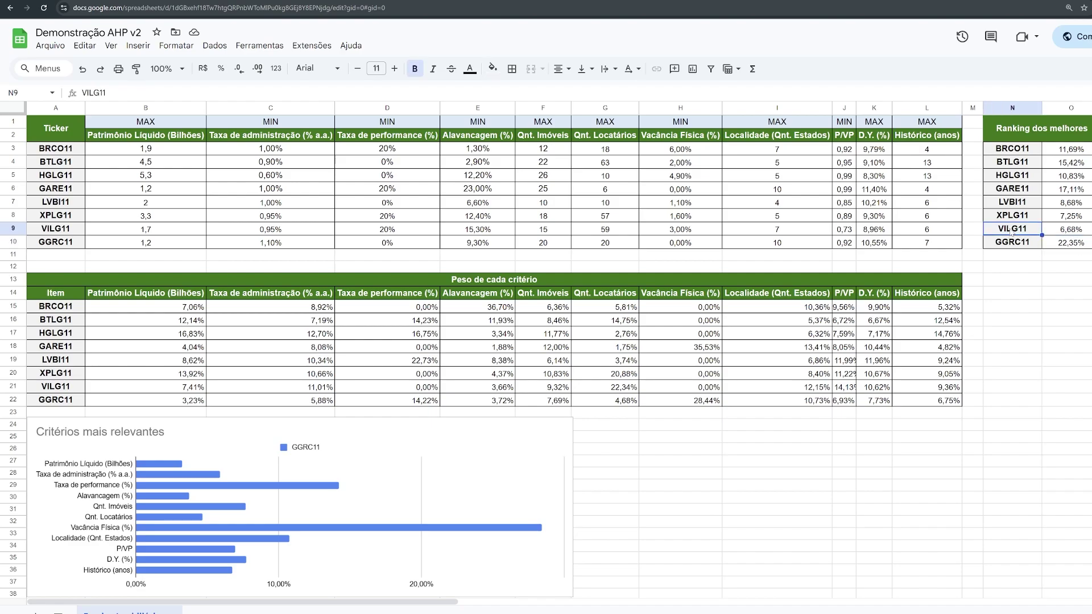
{"action": "left_click", "coordinate": [1045, 232]}
{"action": "left_click_drag", "start_coordinate": [1015, 231], "coordinate": [1058, 230]}
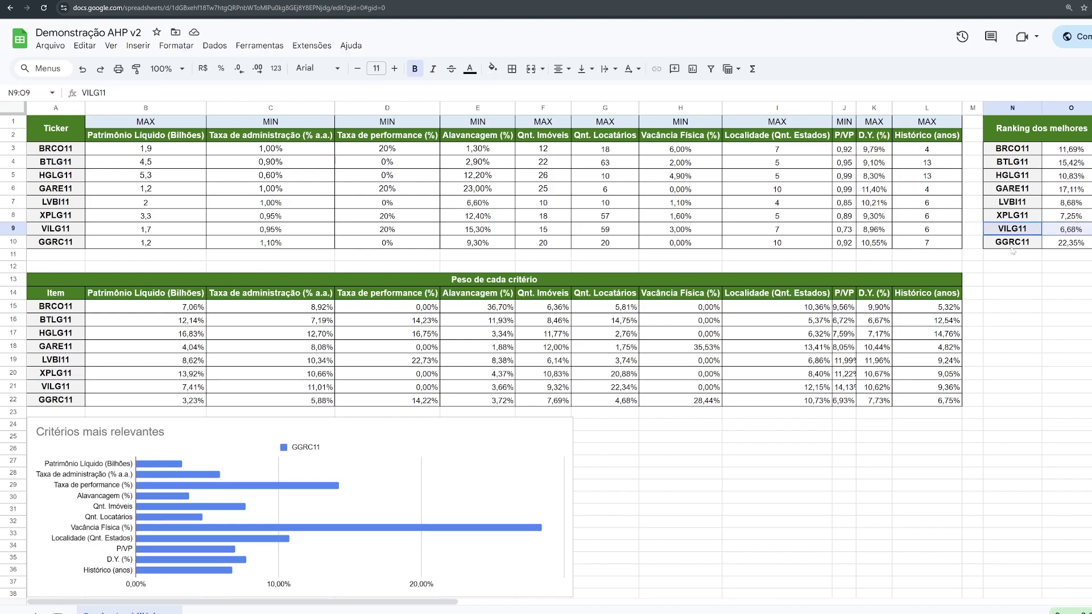
{"action": "left_click", "coordinate": [1066, 255]}
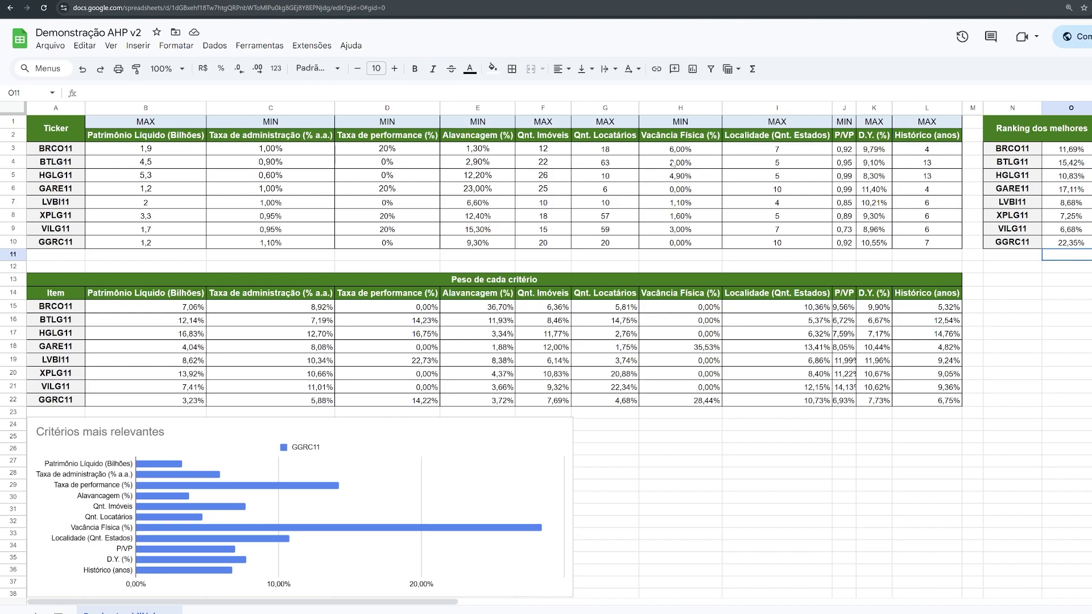
Examine how the scores in O3:O10 are distributed across all funds, including the GGRC11 entry in N10:O10.
{"action": "left_click", "coordinate": [1084, 152]}
{"action": "left_click_drag", "start_coordinate": [1084, 156], "coordinate": [1084, 243]}
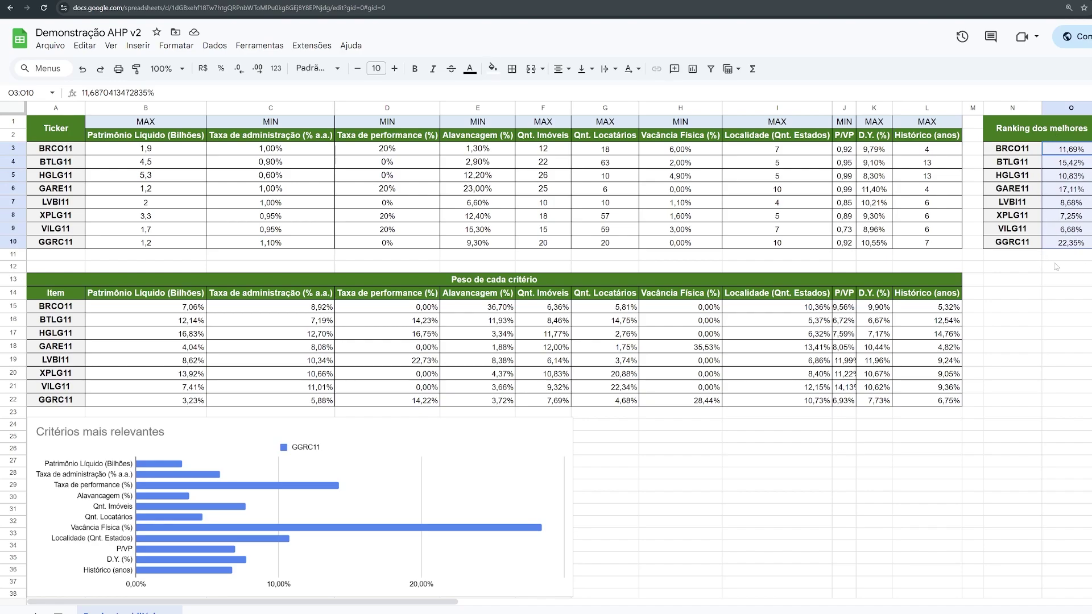
{"action": "left_click", "coordinate": [1071, 257]}
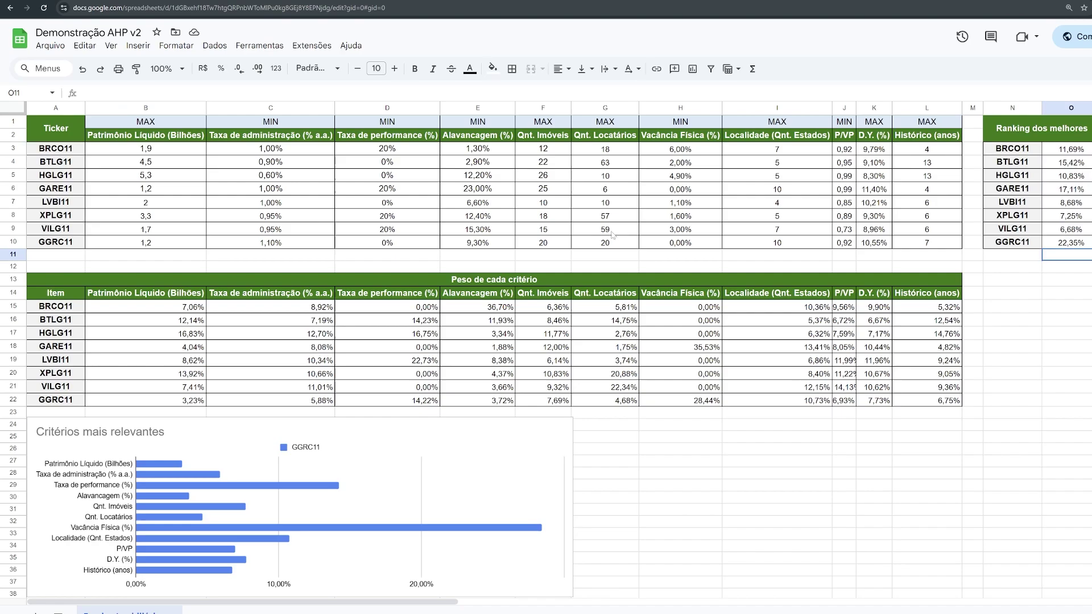
{"action": "left_click_drag", "start_coordinate": [1080, 151], "coordinate": [1088, 242]}
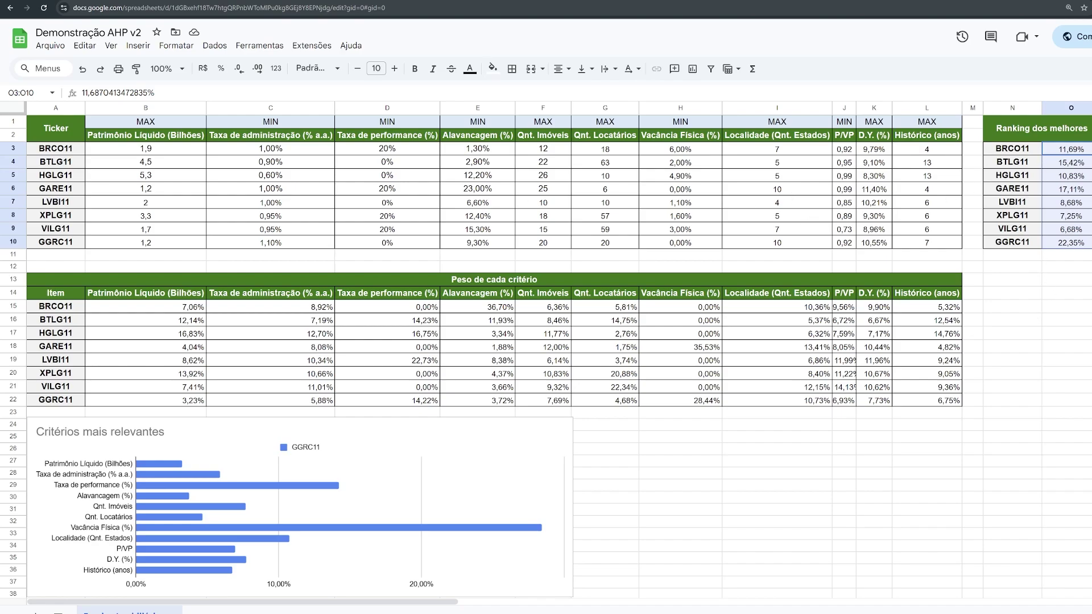
{"action": "left_click", "coordinate": [1070, 257]}
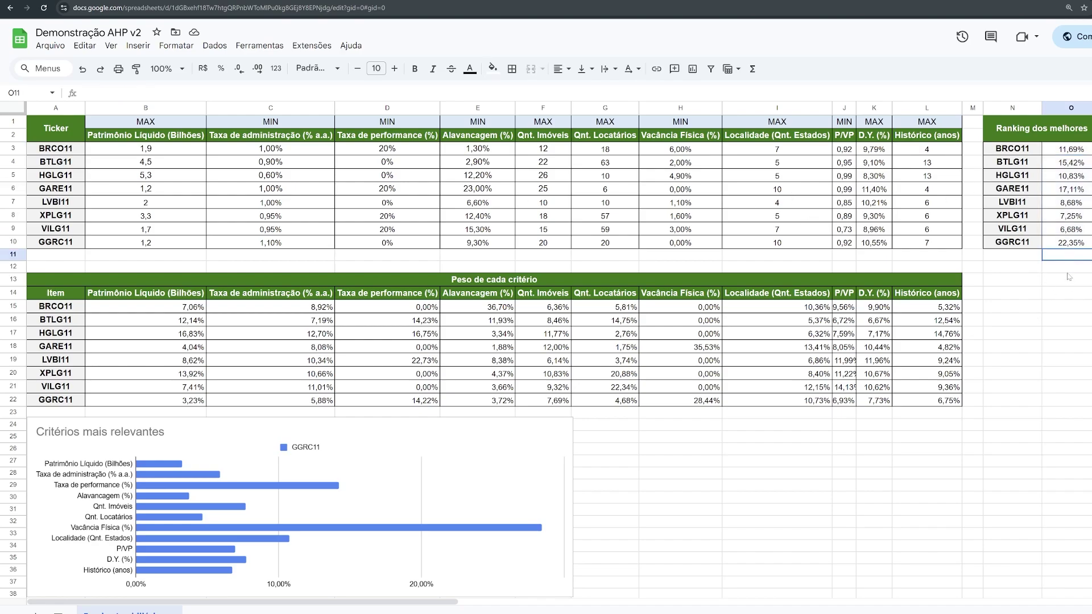
{"action": "left_click_drag", "start_coordinate": [1026, 243], "coordinate": [1079, 242]}
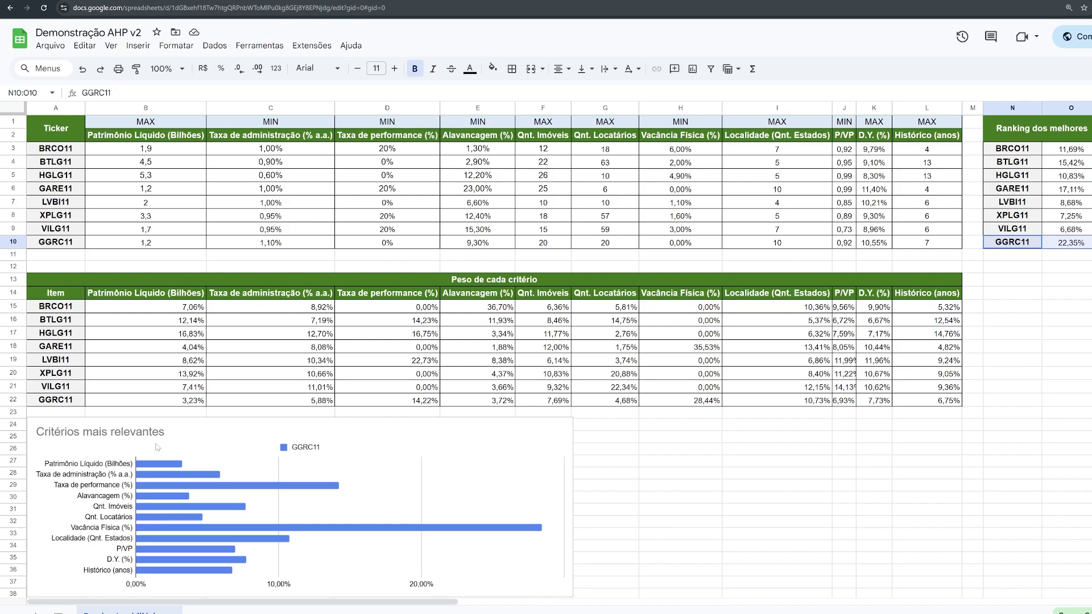
Examine the GGRC11 weights in row 22 for net worth, administration fee, performance fee and physical vacancy.
{"action": "left_click", "coordinate": [61, 405]}
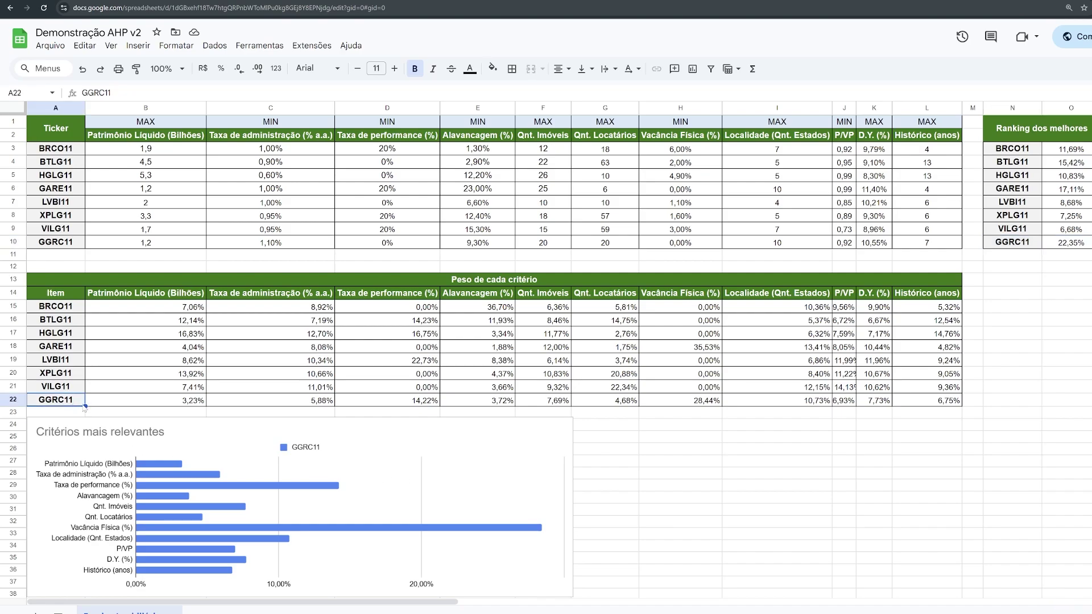
{"action": "left_click", "coordinate": [174, 402]}
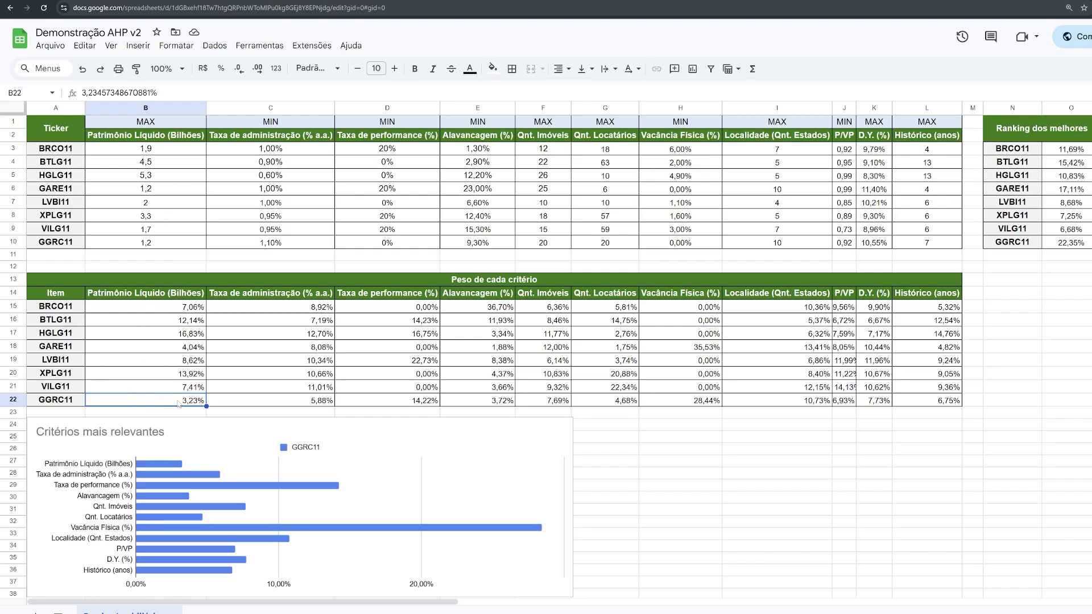
{"action": "left_click", "coordinate": [308, 405]}
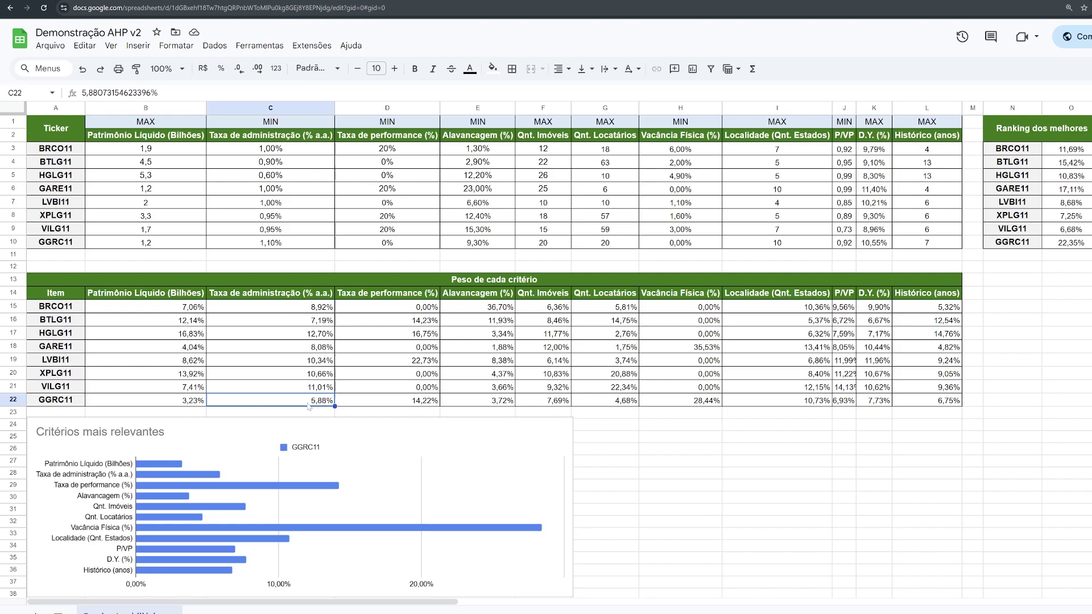
{"action": "left_click", "coordinate": [408, 402]}
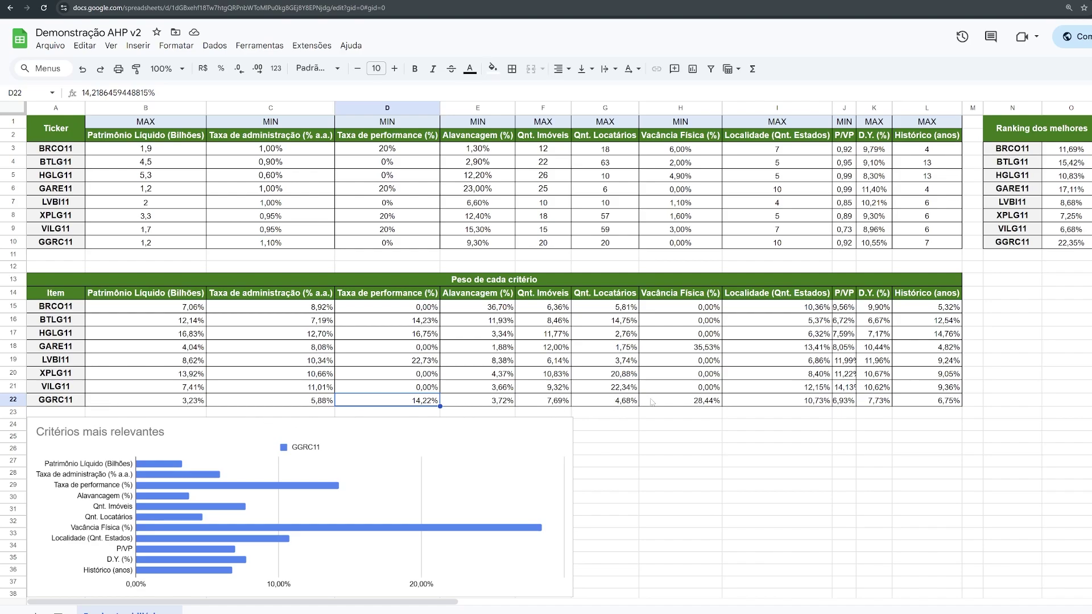
{"action": "left_click", "coordinate": [686, 404]}
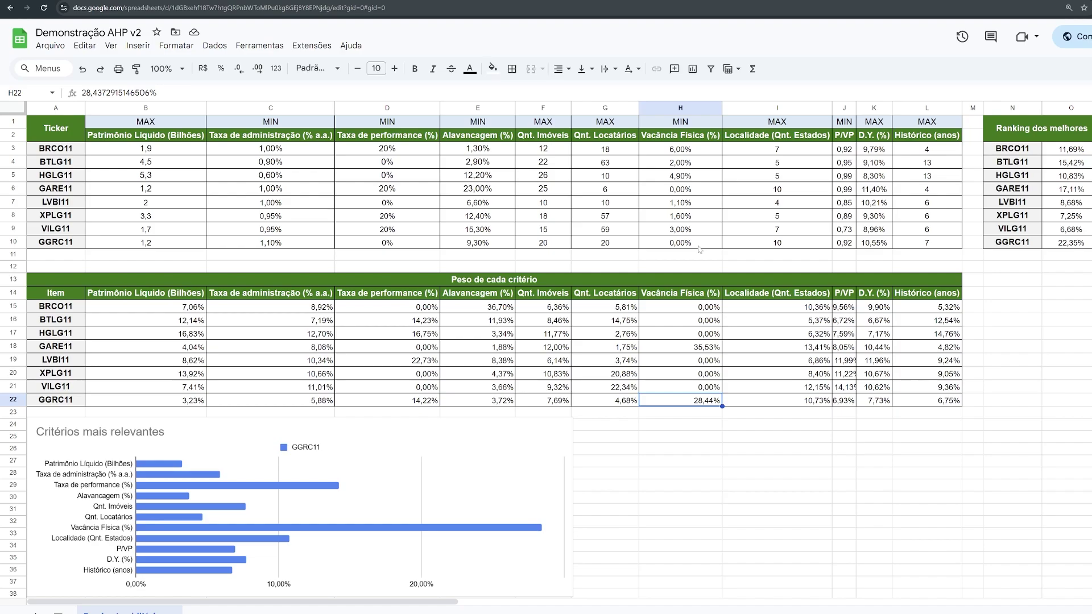
Compare the Vacância Física values of GGRC11, GARE11 and other funds in H3:H10 with their weights in H15:H22.
{"action": "left_click", "coordinate": [701, 247]}
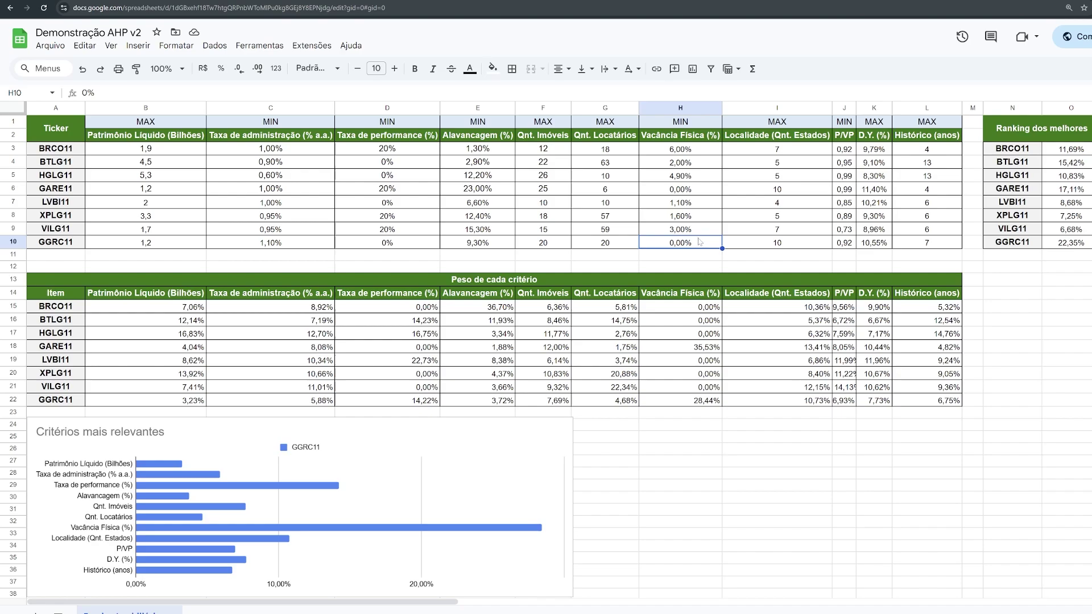
{"action": "left_click", "coordinate": [49, 244]}
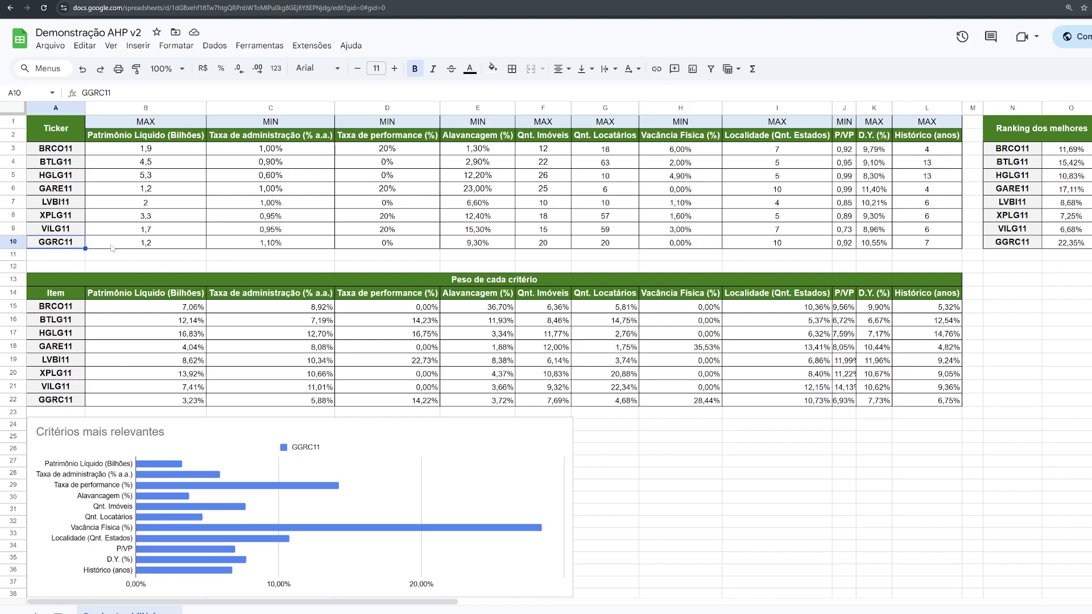
{"action": "left_click", "coordinate": [679, 205]}
{"action": "left_click", "coordinate": [72, 191]}
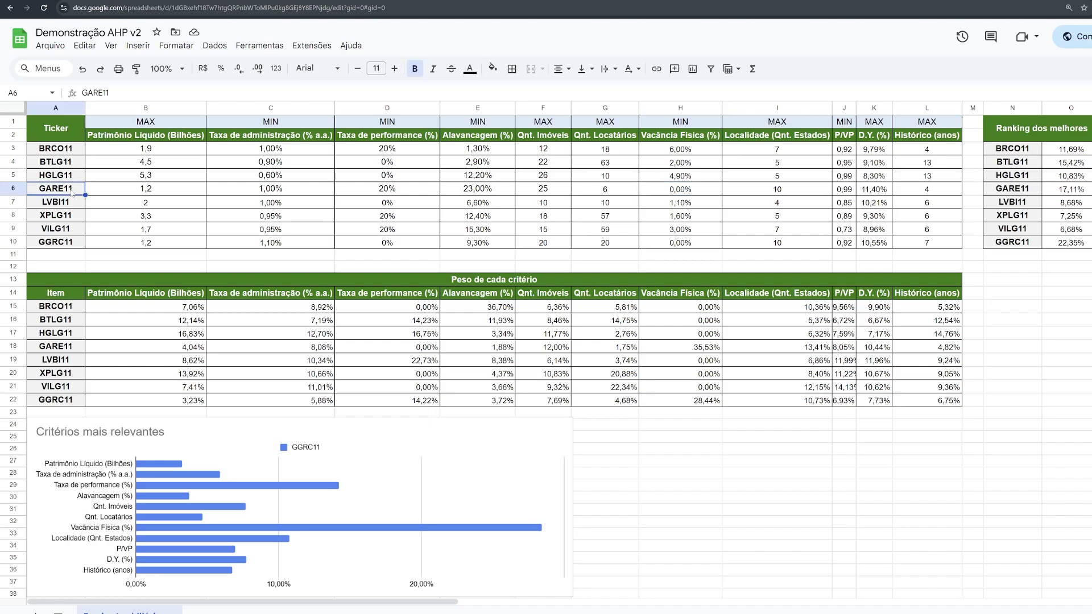
{"action": "left_click", "coordinate": [671, 193]}
{"action": "left_click", "coordinate": [686, 238]}
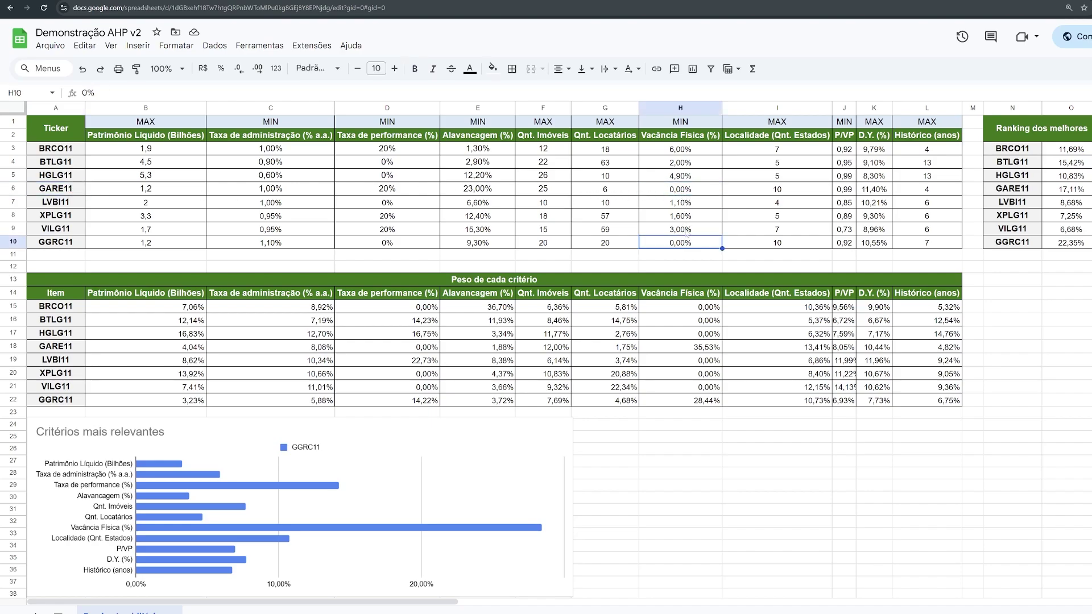
{"action": "left_click", "coordinate": [684, 191]}
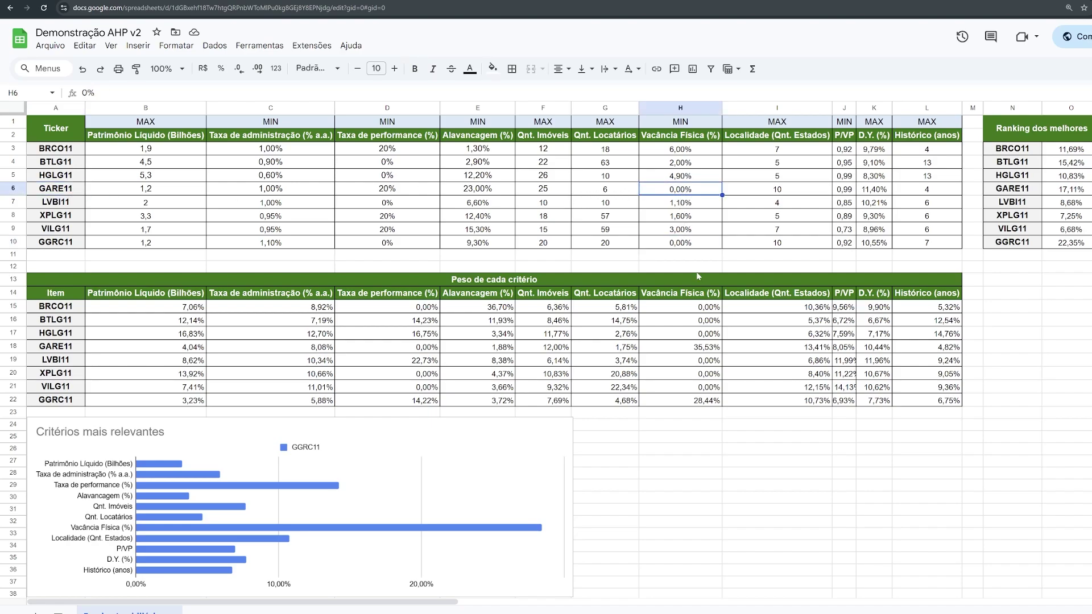
{"action": "left_click", "coordinate": [703, 348]}
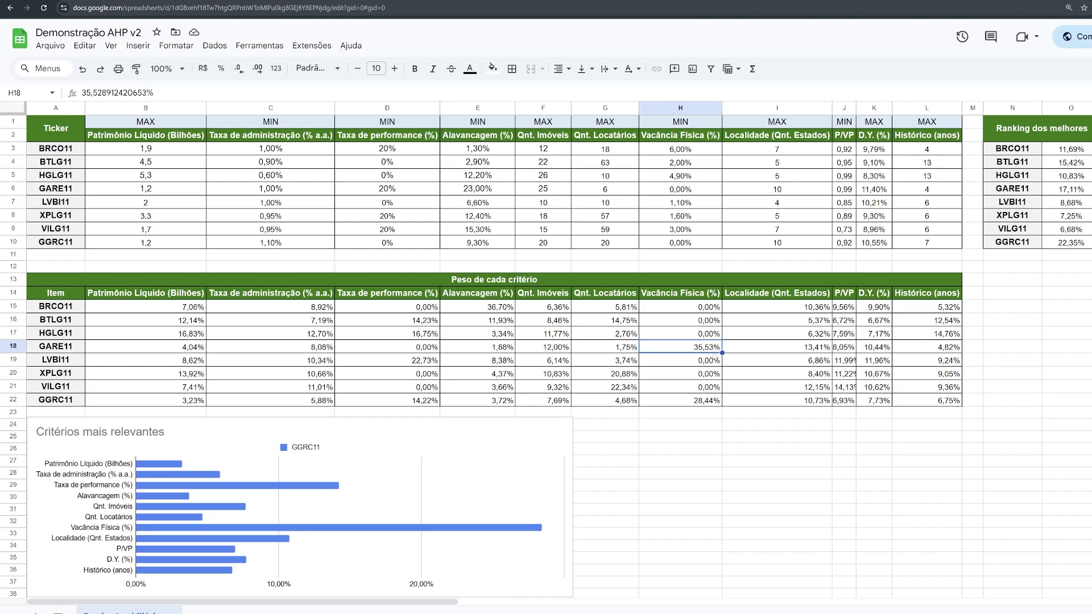
{"action": "left_click", "coordinate": [701, 401]}
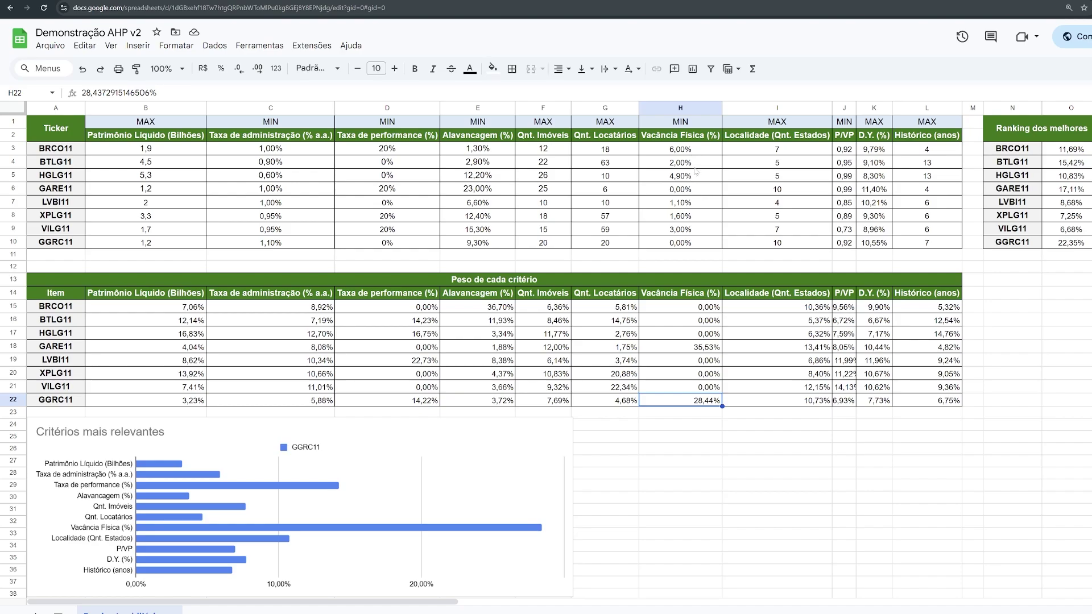
{"action": "left_click", "coordinate": [705, 308]}
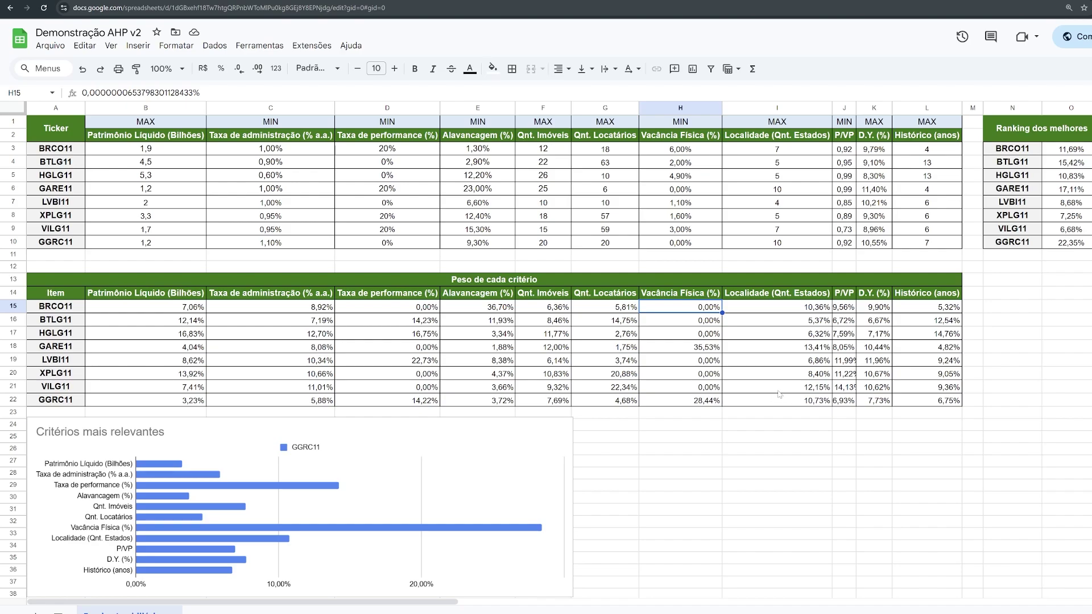
Change the series of the Critérios mais relevantes chart to HGLG11 and close the chart editor.
{"action": "left_click", "coordinate": [355, 424]}
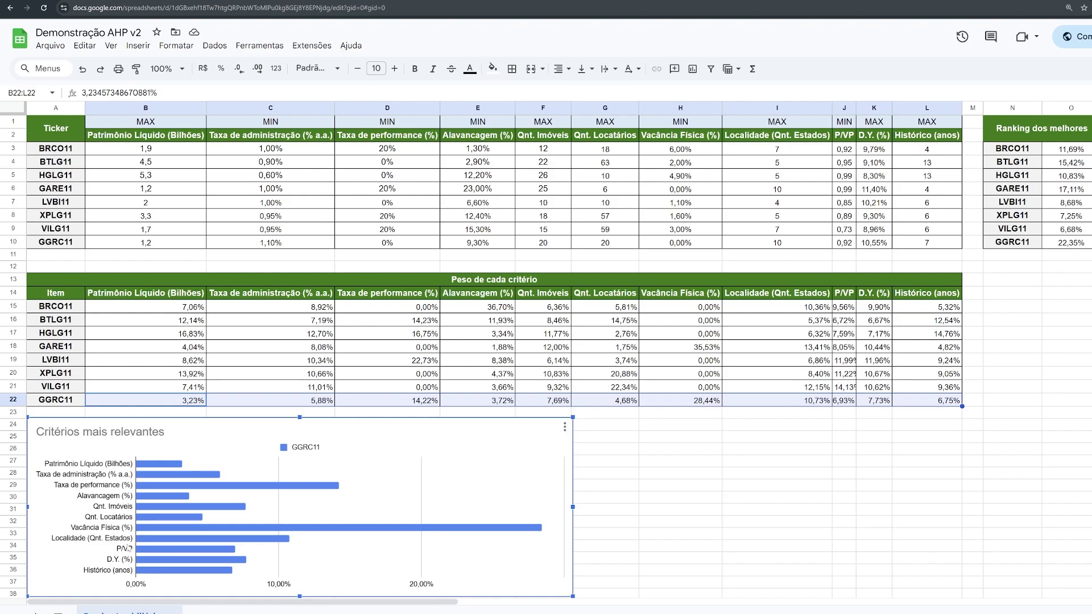
{"action": "mouse_move", "coordinate": [361, 535]}
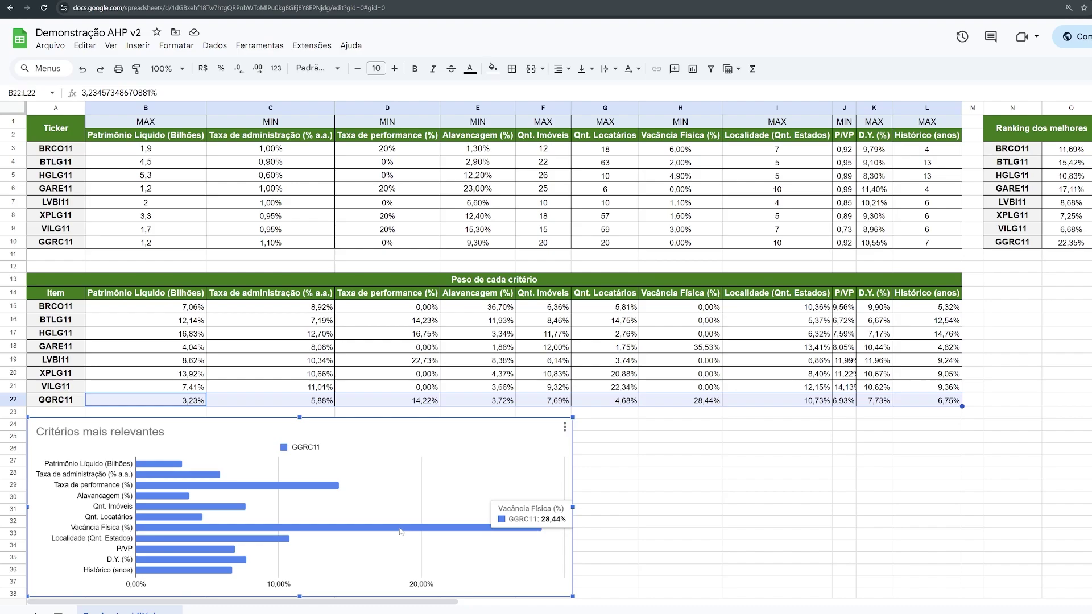
{"action": "double_click", "coordinate": [434, 429]}
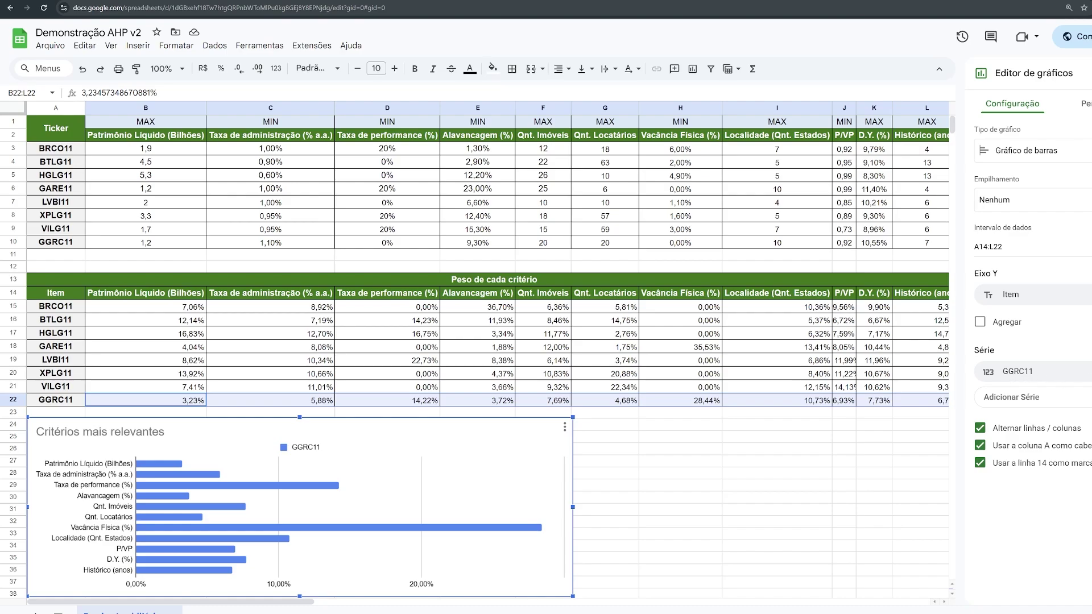
{"action": "left_click", "coordinate": [1091, 371]}
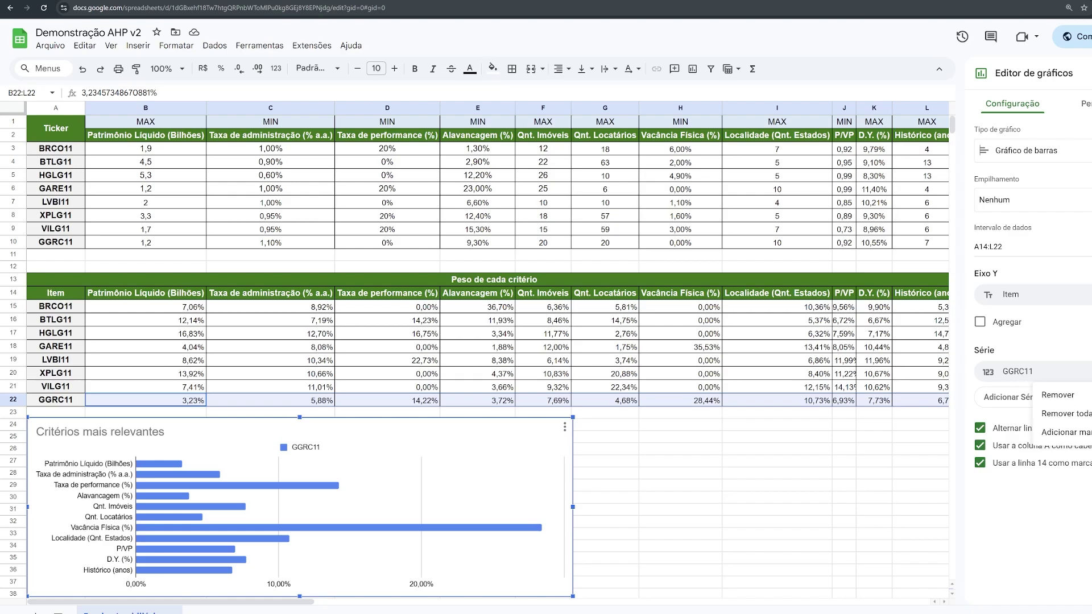
{"action": "left_click", "coordinate": [1025, 374]}
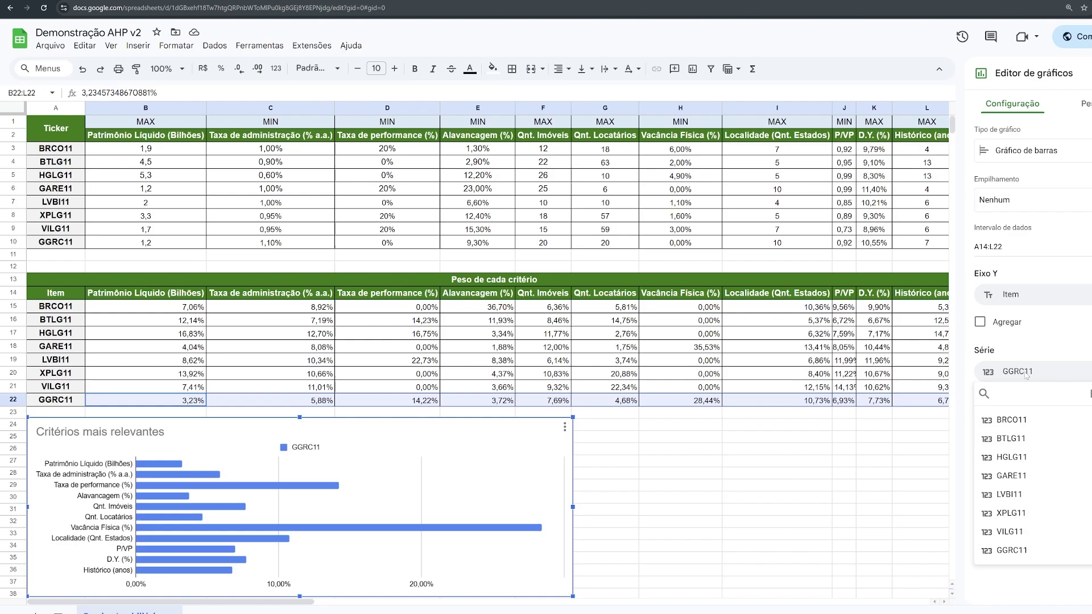
{"action": "left_click", "coordinate": [1034, 464]}
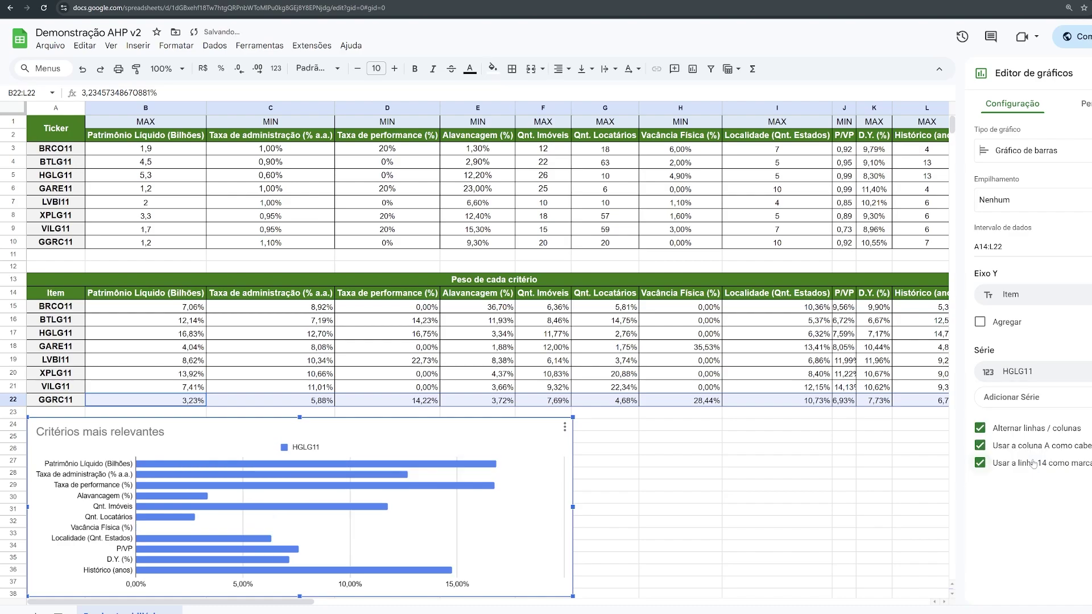
{"action": "left_click", "coordinate": [829, 474]}
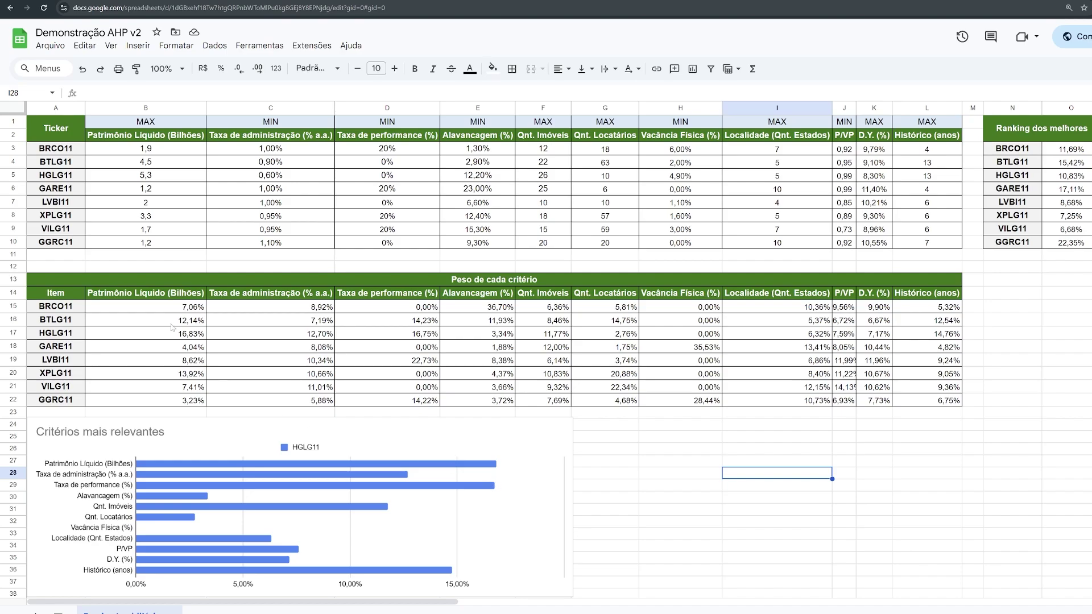
Add GGRC11 as a second series beside HGLG11 in the Critérios mais relevantes chart and close the chart editor.
{"action": "left_click_drag", "start_coordinate": [63, 178], "coordinate": [404, 183]}
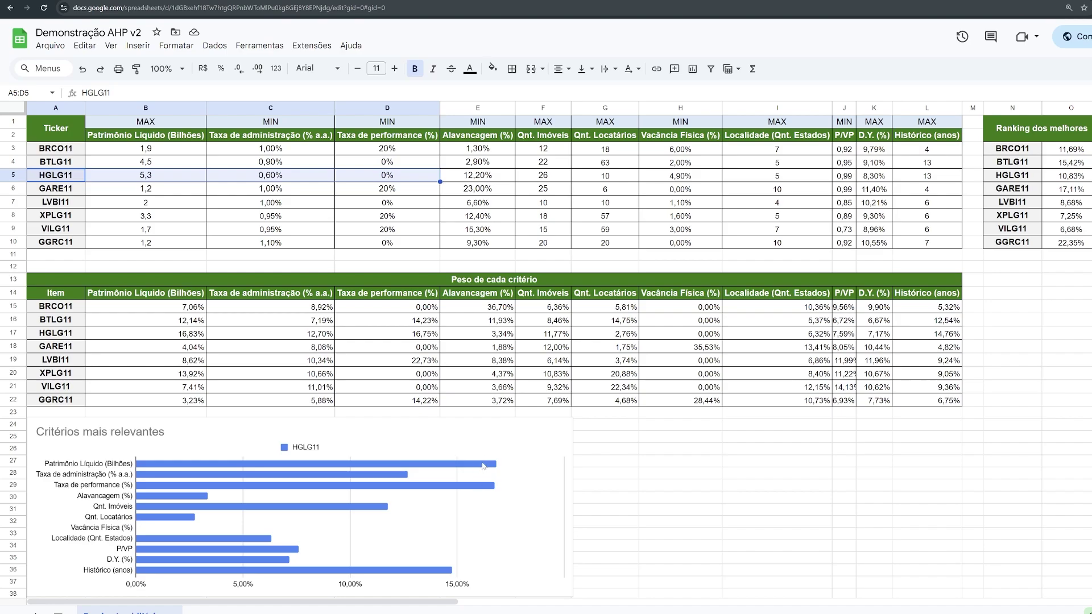
{"action": "double_click", "coordinate": [509, 430]}
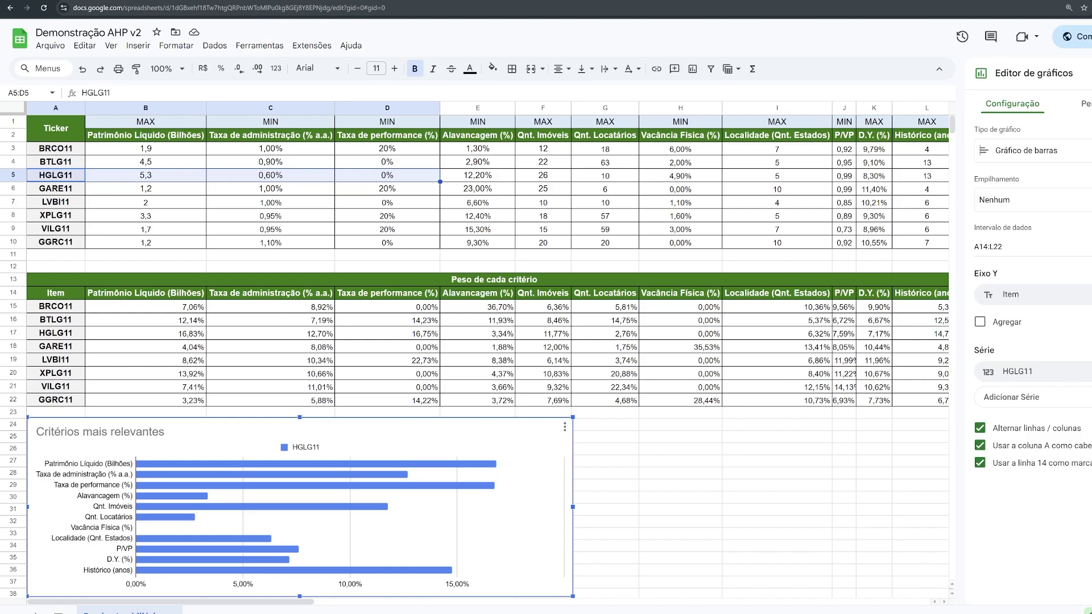
{"action": "left_click", "coordinate": [1041, 402]}
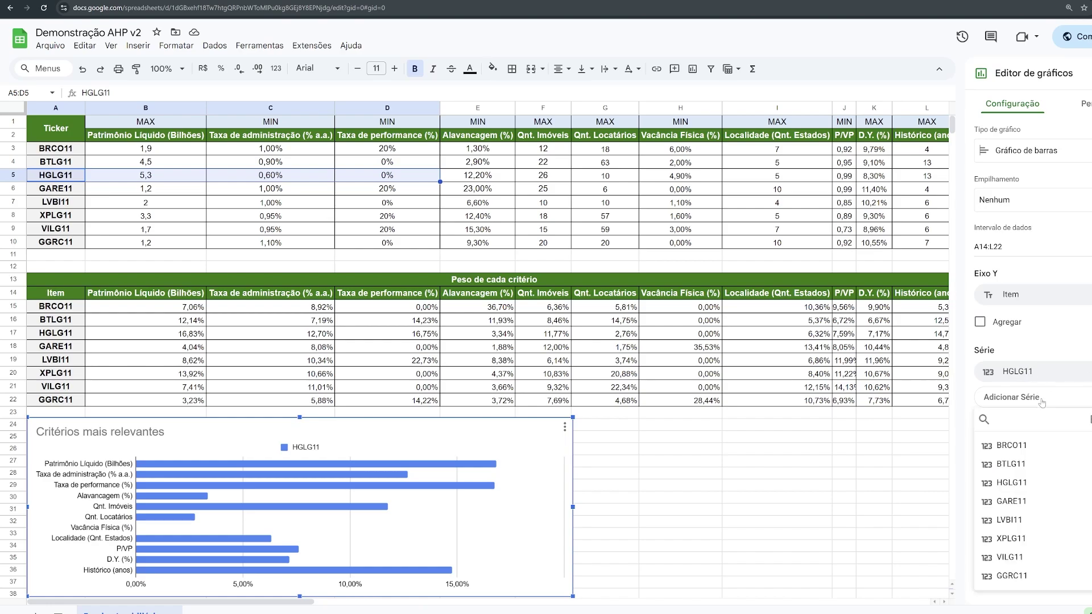
{"action": "left_click", "coordinate": [1027, 577]}
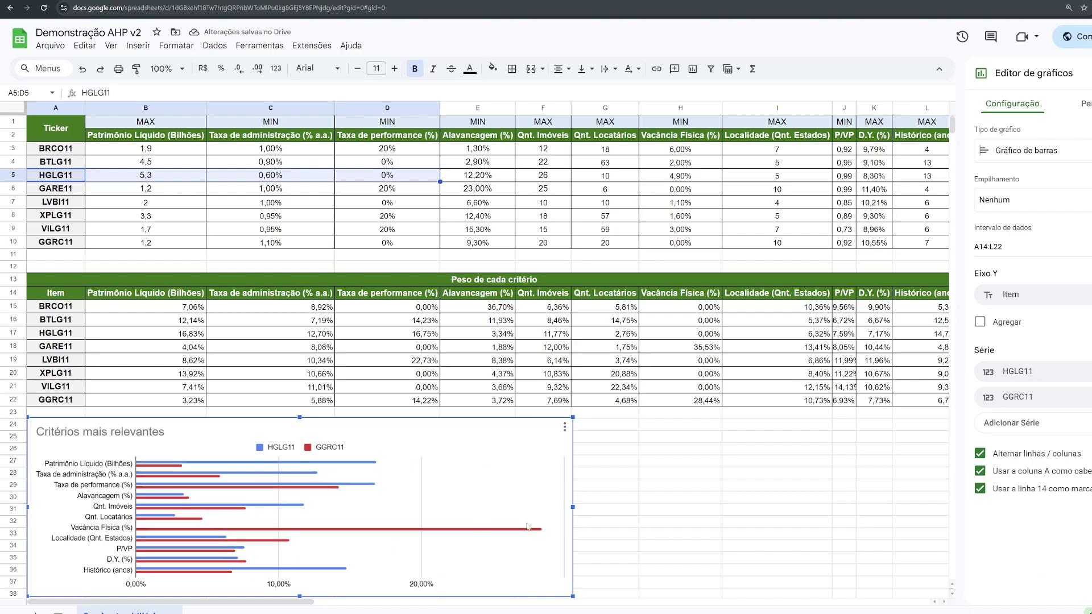
{"action": "left_click", "coordinate": [768, 498]}
{"action": "left_click", "coordinate": [655, 474]}
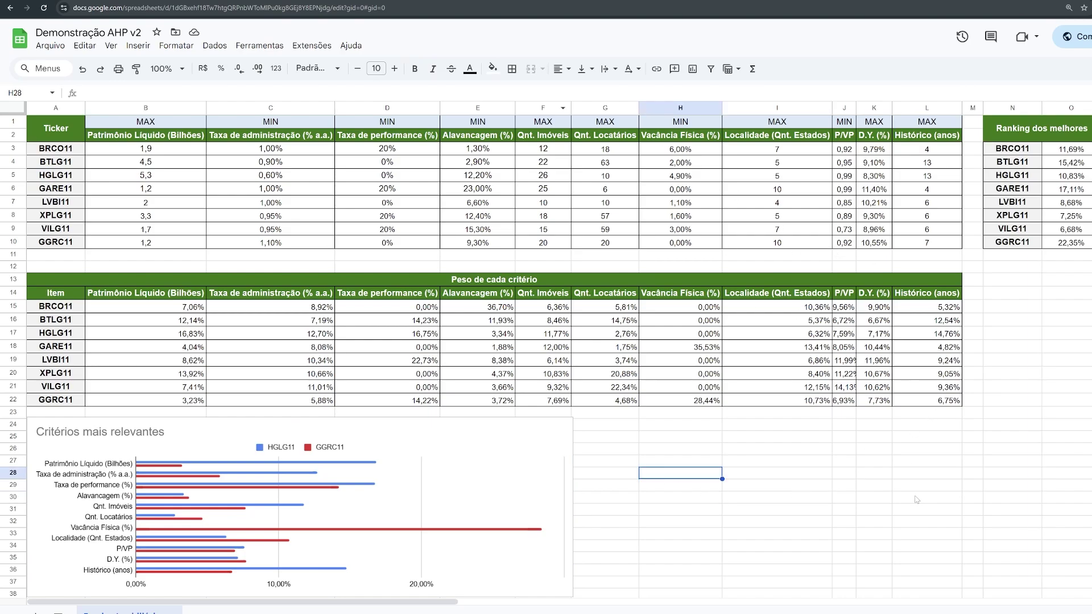
Examine the AHPv2 formula in N3, focusing on its input ranges and the final VERDADEIRO and FALSO arguments.
{"action": "left_click", "coordinate": [1024, 152]}
{"action": "key", "text": "ctrl+plus"}
{"action": "key", "text": "ctrl+plus"}
{"action": "key", "text": "ctrl+plus"}
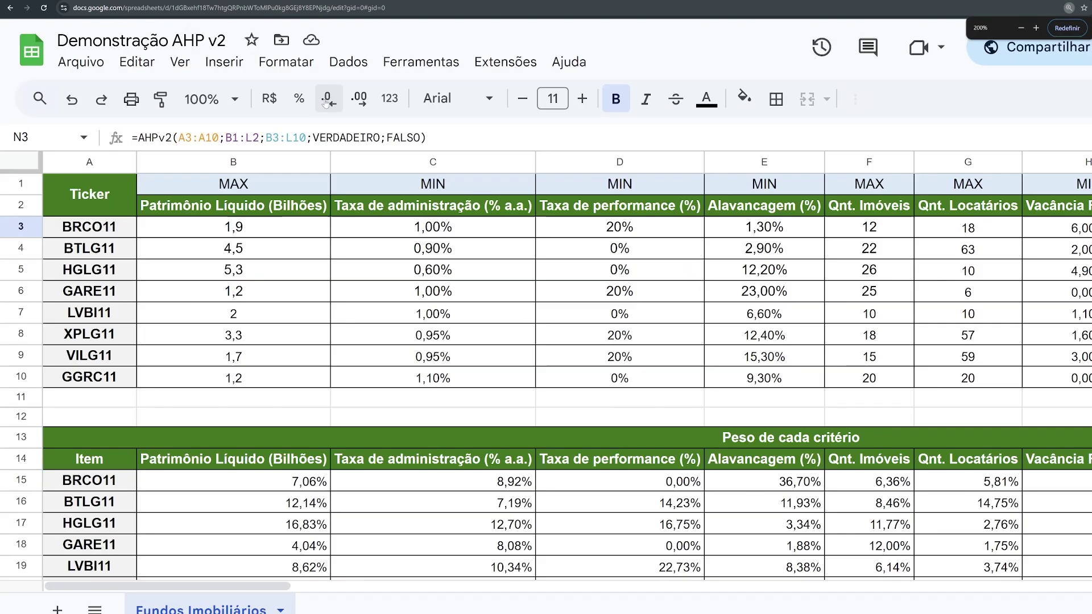
{"action": "key", "text": "ctrl+plus"}
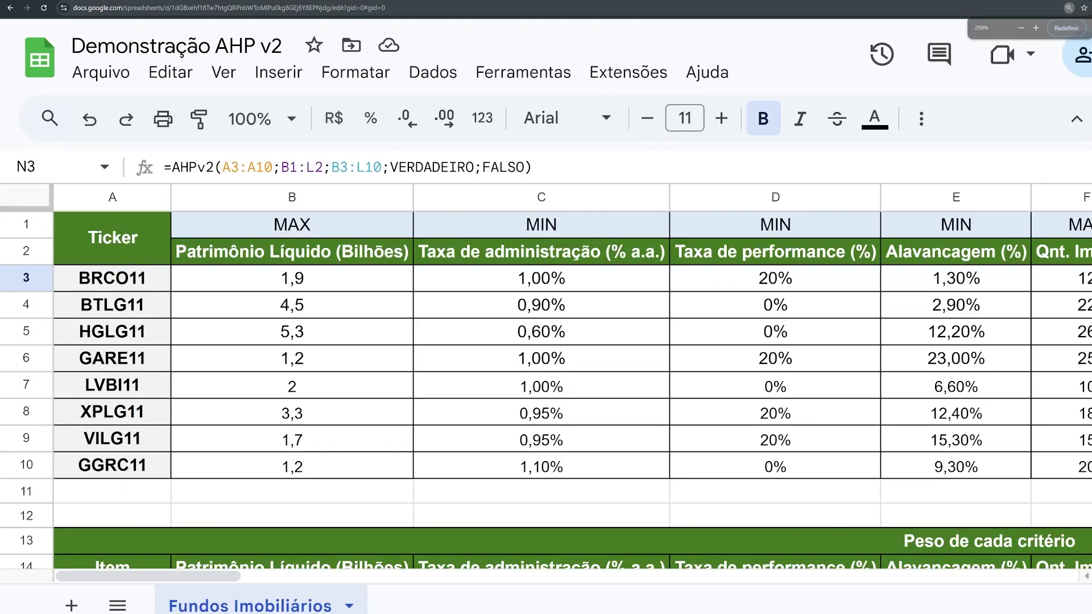
{"action": "left_click_drag", "start_coordinate": [223, 167], "coordinate": [474, 167]}
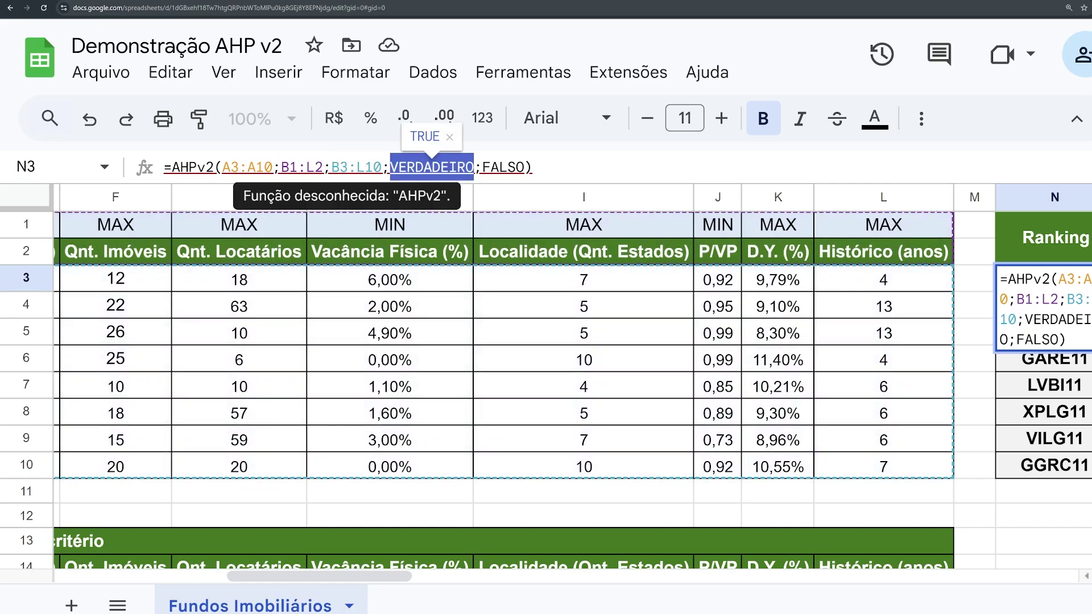
{"action": "left_click_drag", "start_coordinate": [482, 168], "coordinate": [524, 167]}
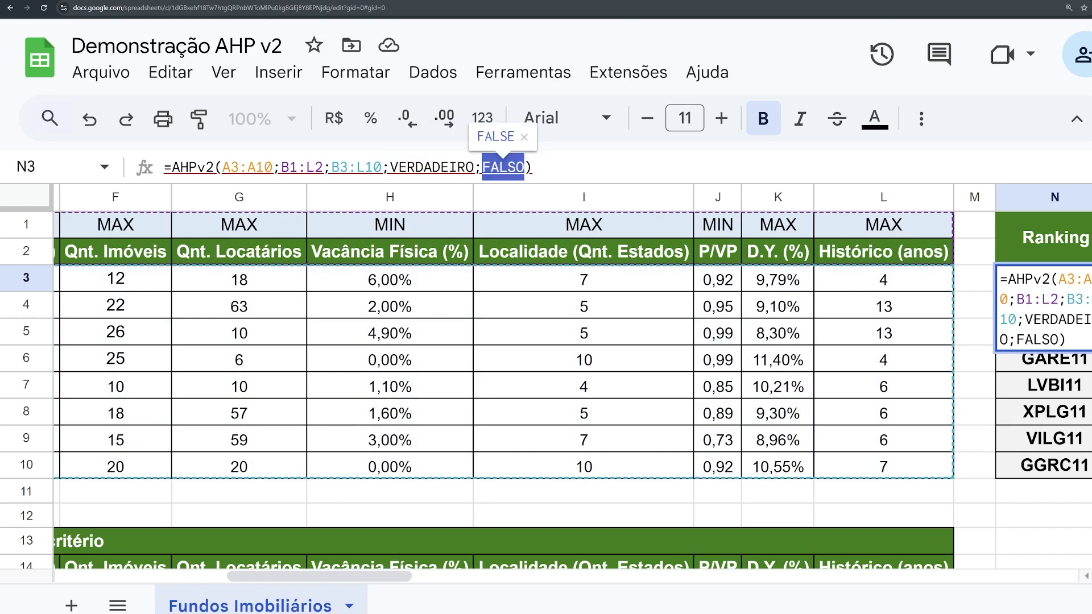
{"action": "key", "text": "Return"}
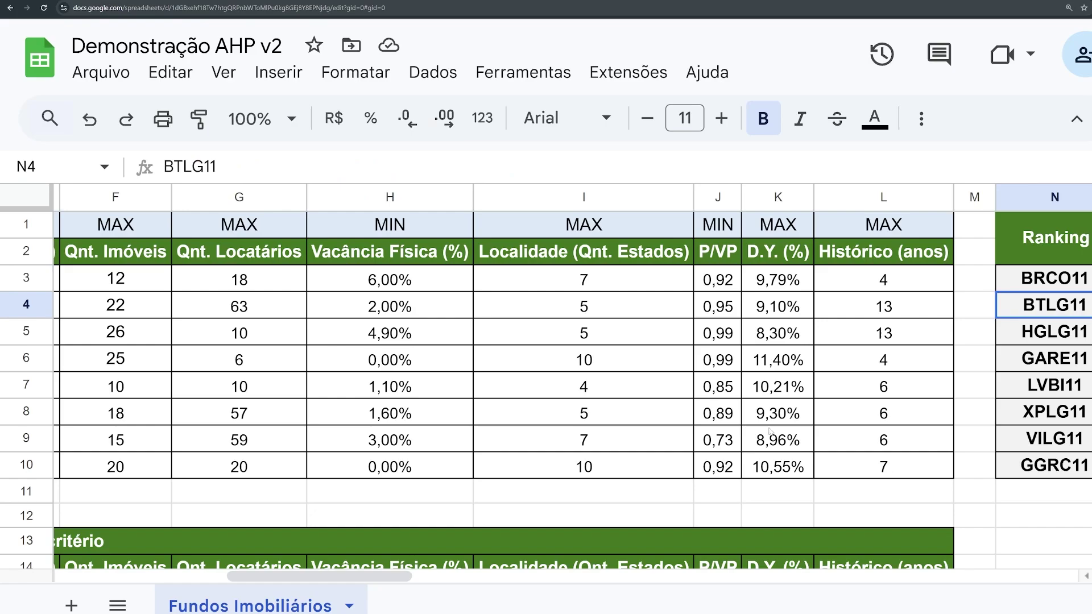
Examine the Ranking dos melhores table in N1:O10 alongside the criteria columns K and L.
{"action": "left_click_drag", "start_coordinate": [409, 573], "coordinate": [503, 553]}
{"action": "left_click", "coordinate": [511, 273]}
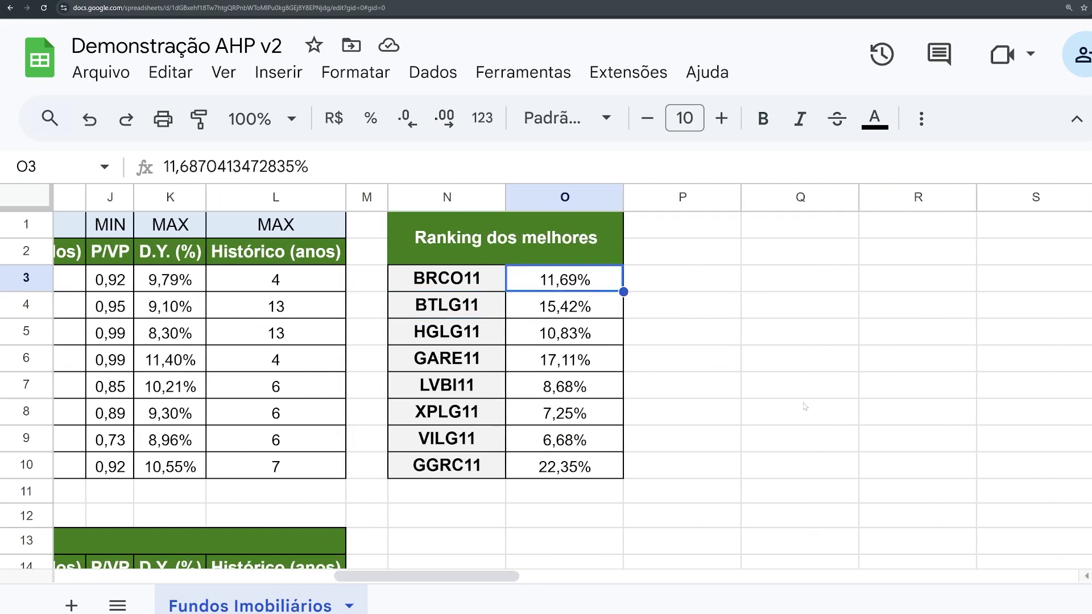
{"action": "left_click_drag", "start_coordinate": [256, 227], "coordinate": [171, 392]}
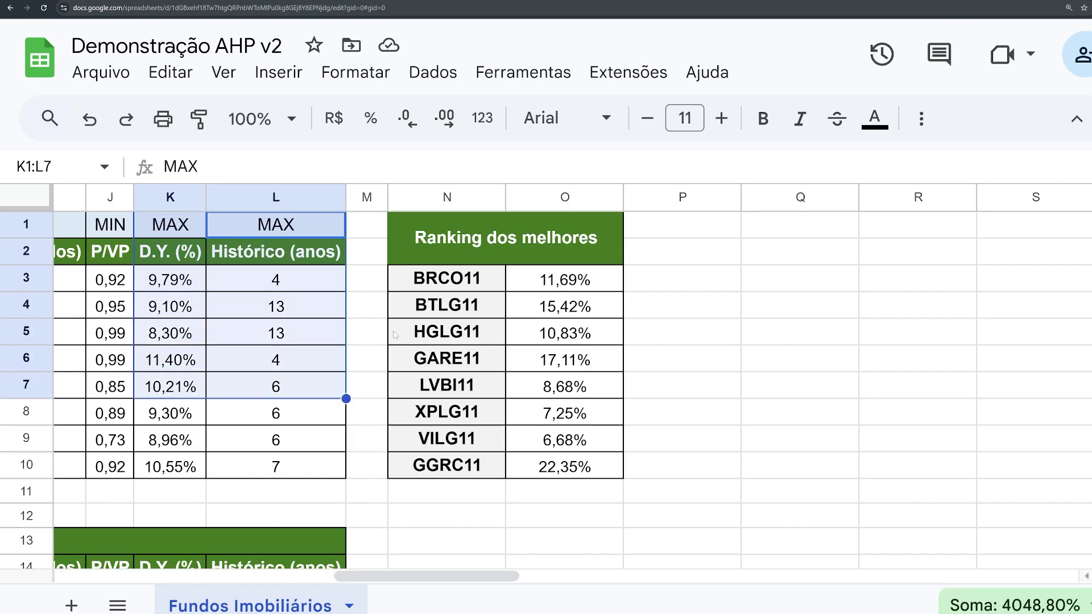
{"action": "left_click_drag", "start_coordinate": [540, 239], "coordinate": [565, 462]}
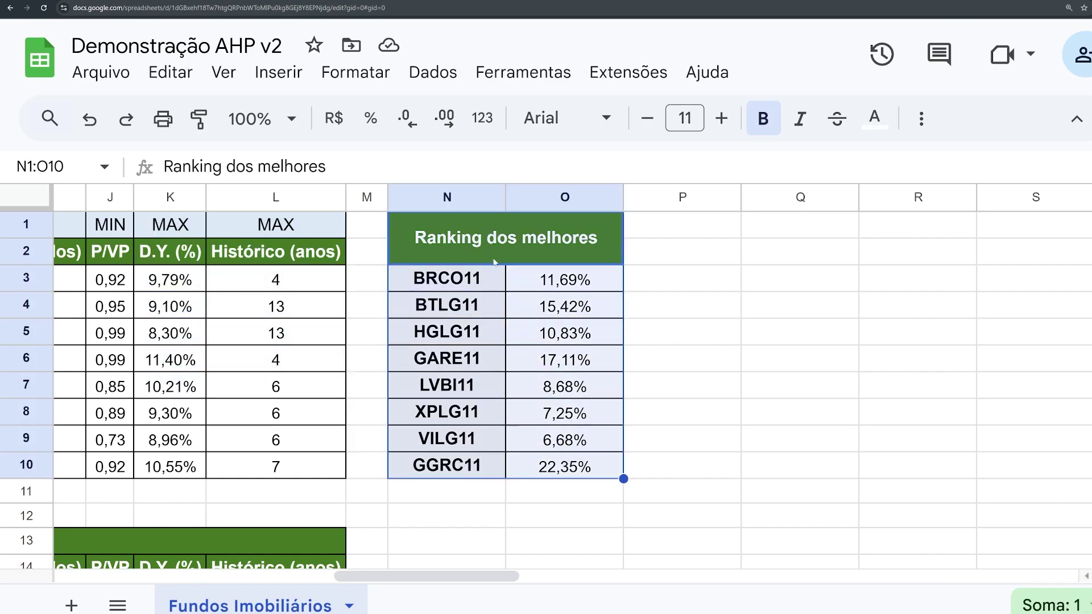
Examine the AHPv2 formula in A14 and the Peso de cada critério table beneath the fund data.
{"action": "left_click_drag", "start_coordinate": [491, 586], "coordinate": [232, 498]}
{"action": "scroll", "coordinate": [369, 396], "scroll_direction": "down", "scroll_amount": 5}
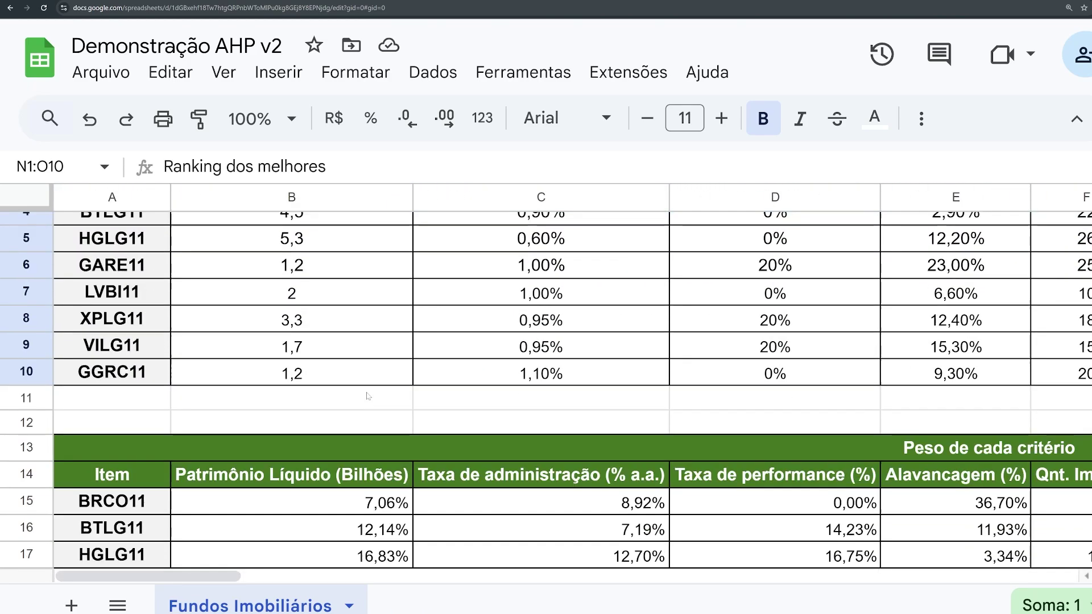
{"action": "left_click", "coordinate": [142, 243]}
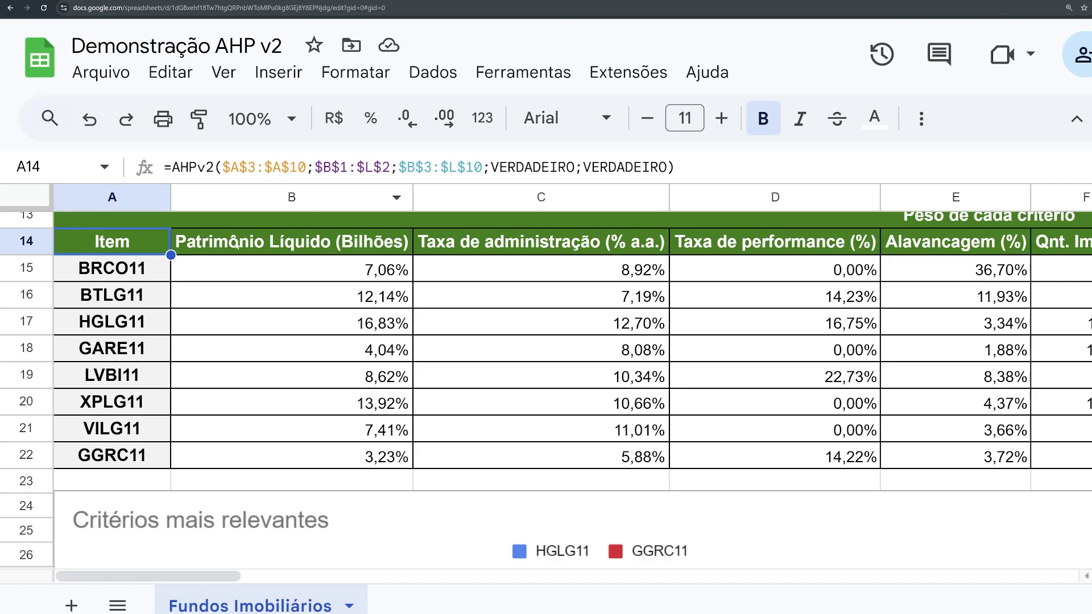
{"action": "left_click", "coordinate": [146, 274]}
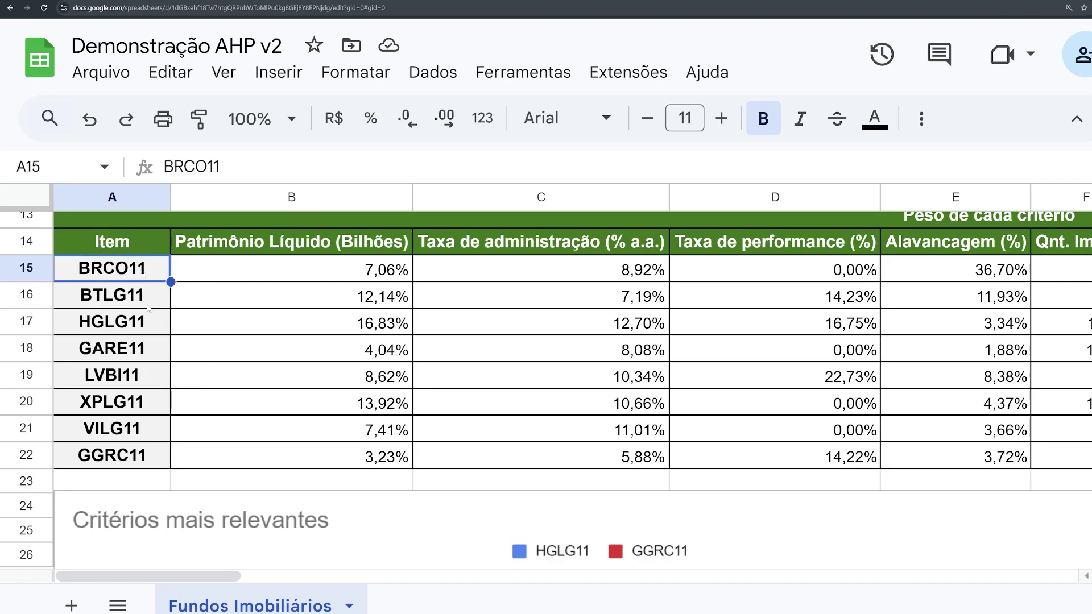
{"action": "scroll", "coordinate": [211, 381], "scroll_direction": "up", "scroll_amount": 3}
{"action": "scroll", "coordinate": [213, 384], "scroll_direction": "down", "scroll_amount": 3}
{"action": "scroll", "coordinate": [220, 390], "scroll_direction": "up", "scroll_amount": 3}
{"action": "scroll", "coordinate": [221, 390], "scroll_direction": "down", "scroll_amount": 2}
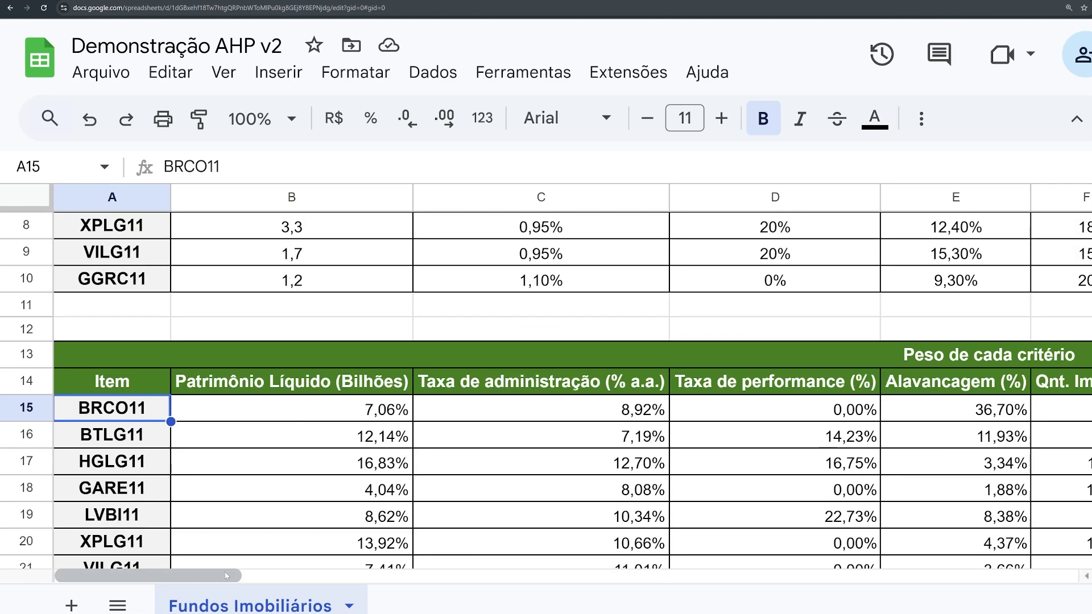
Set the fourth argument of the AHPv2 formula in N3 to FALSE.
{"action": "left_click_drag", "start_coordinate": [219, 577], "coordinate": [504, 592]}
{"action": "scroll", "coordinate": [633, 417], "scroll_direction": "up", "scroll_amount": 4}
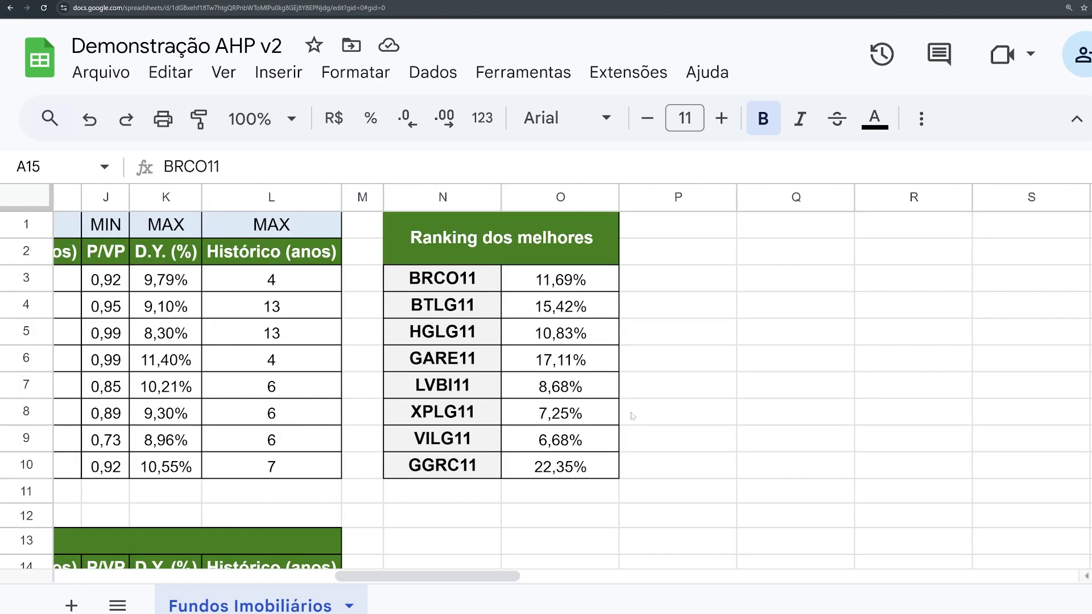
{"action": "left_click", "coordinate": [448, 279]}
{"action": "double_click", "coordinate": [447, 279]}
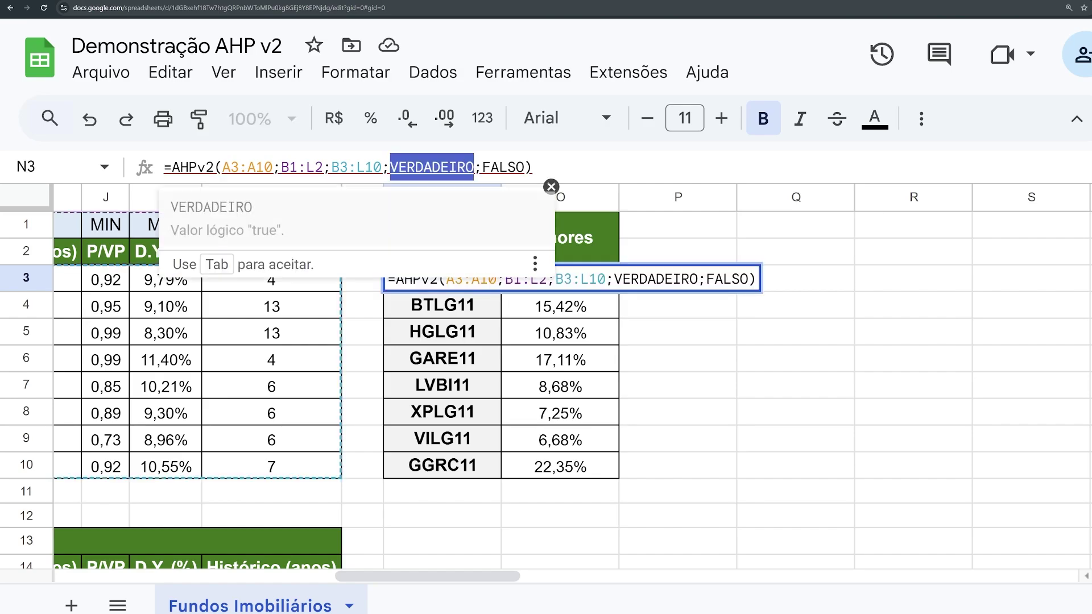
{"action": "type", "text": "FALSE"}
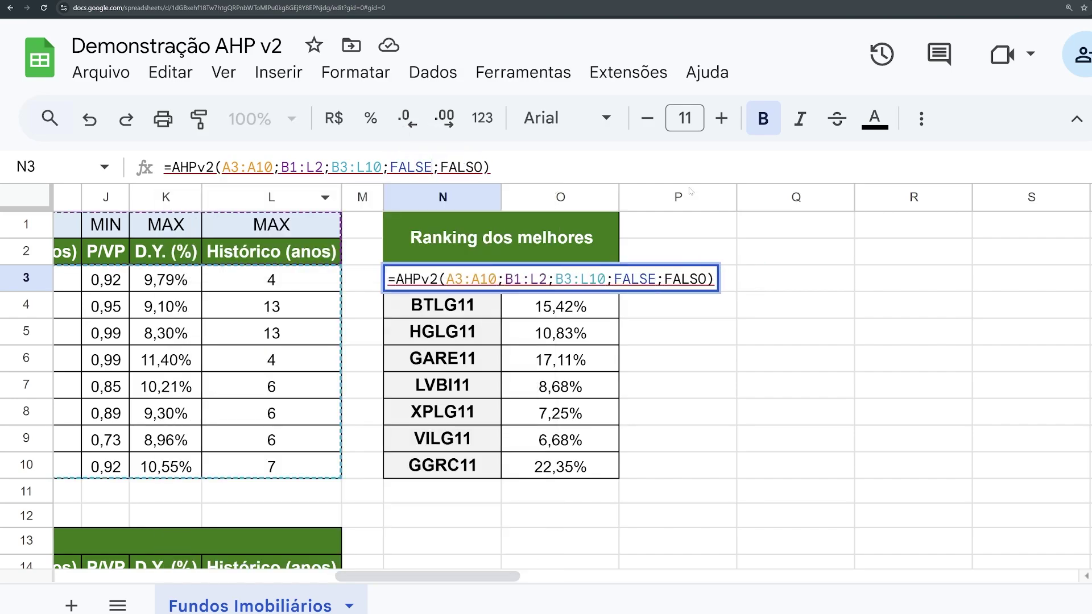
{"action": "key", "text": "Return"}
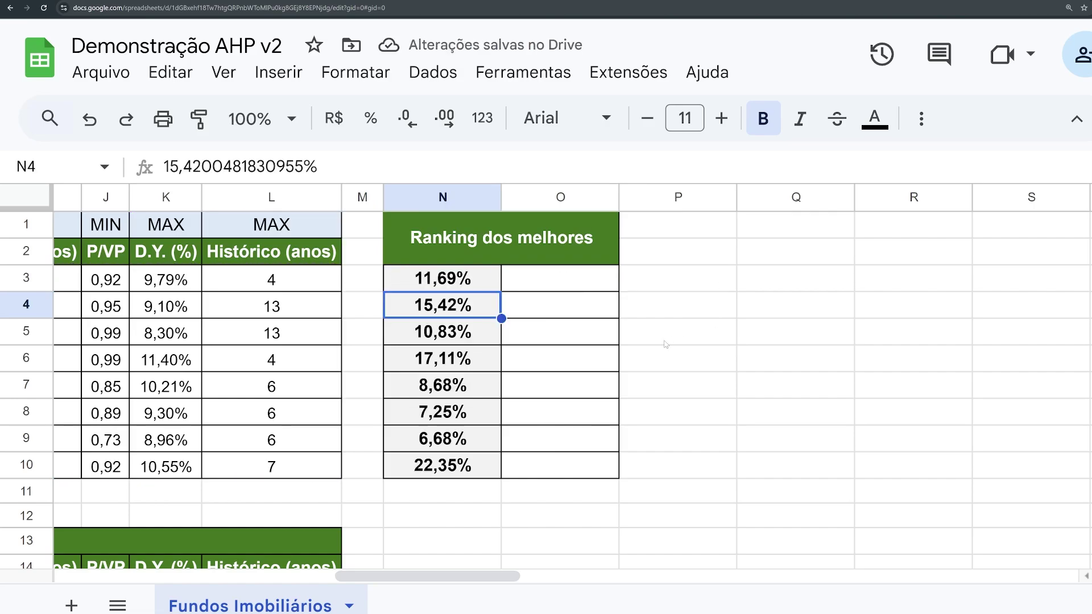
Restore the fourth argument of the AHPv2 formula in N3 to TRUE.
{"action": "left_click", "coordinate": [429, 277]}
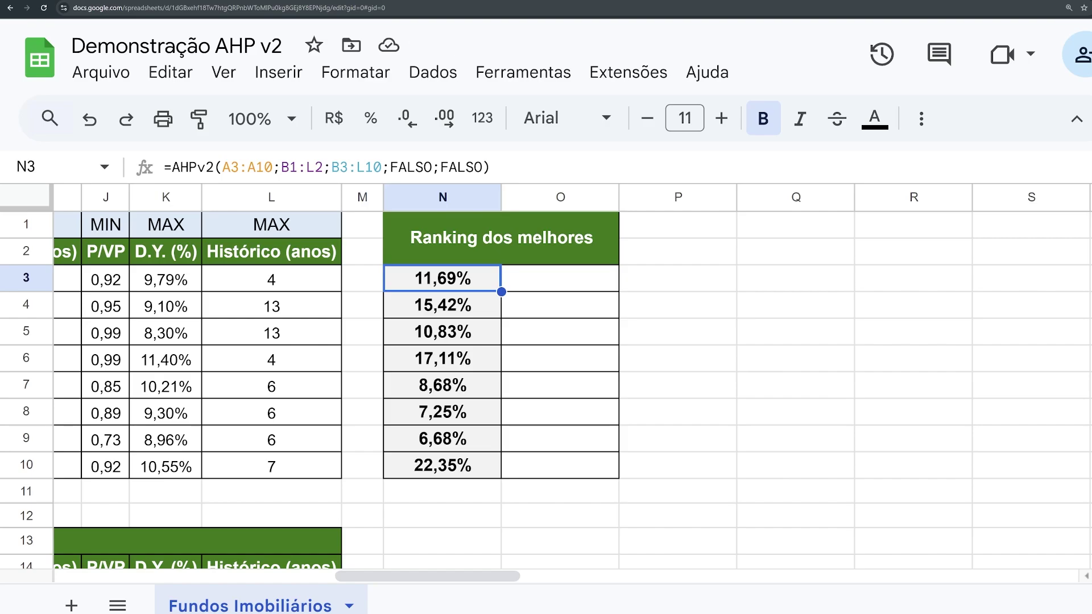
{"action": "key", "text": "Return"}
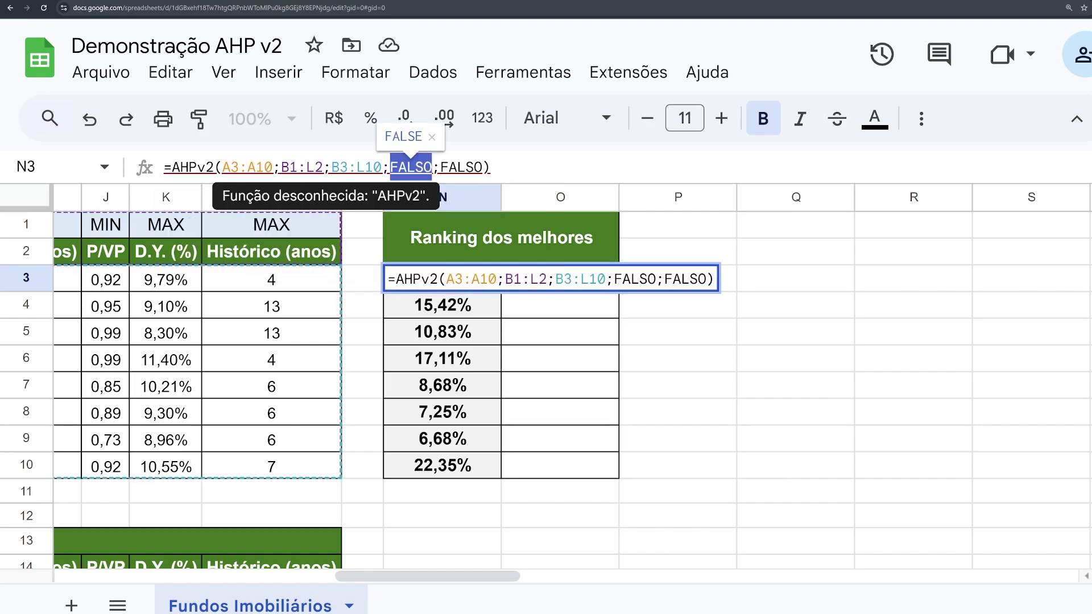
{"action": "type", "text": "TRUE"}
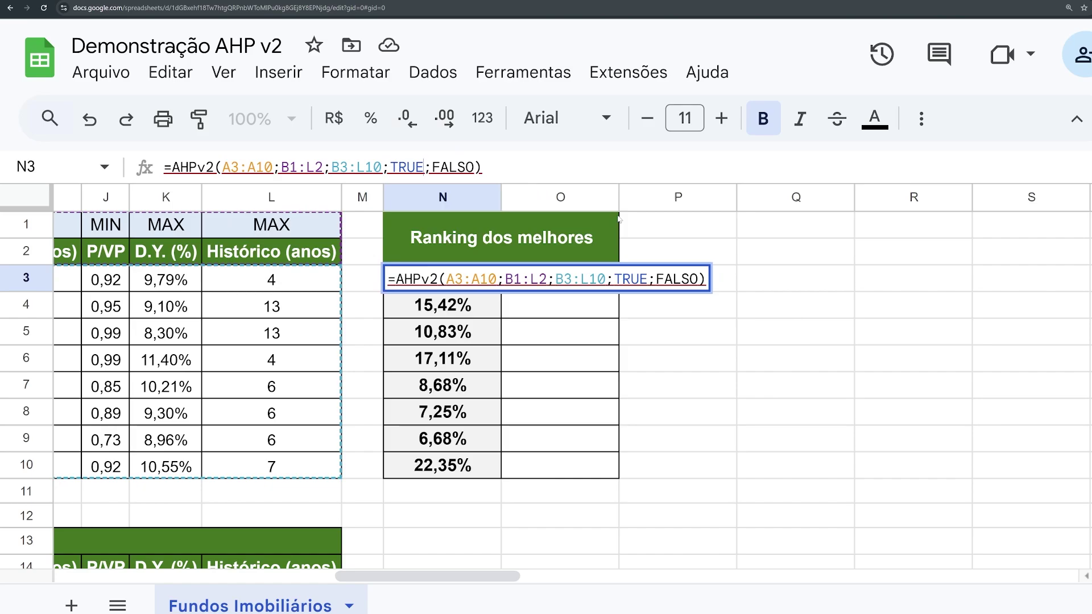
{"action": "key", "text": "Return"}
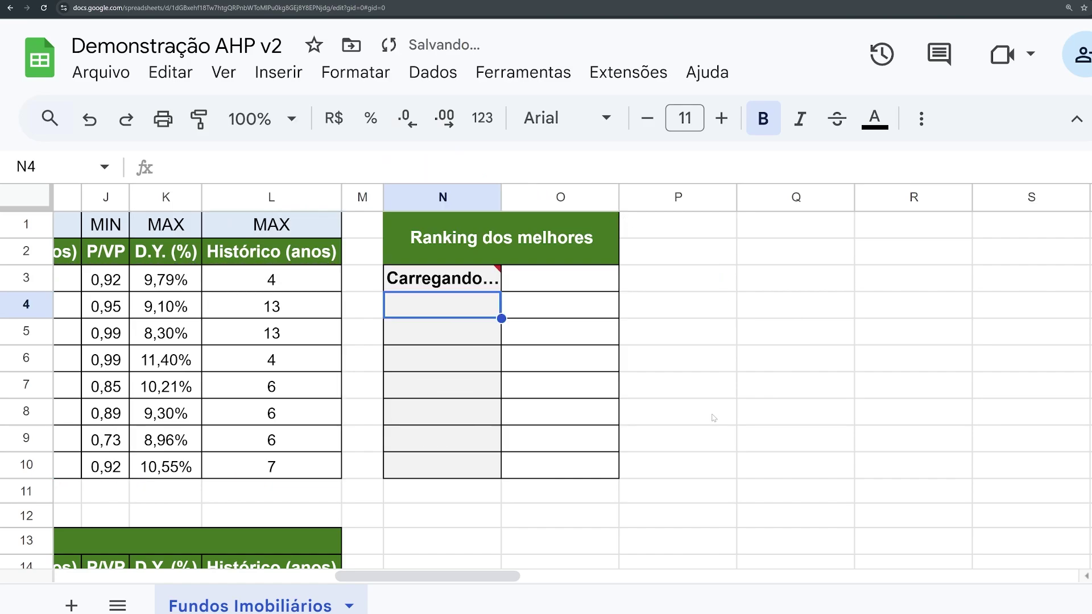
Review the fund data, the criterion weights and the HGLG11 versus GGRC11 chart together in one overview.
{"action": "left_click_drag", "start_coordinate": [374, 576], "coordinate": [136, 586]}
{"action": "scroll", "coordinate": [658, 351], "scroll_direction": "down", "scroll_amount": 3}
{"action": "key", "text": "ctrl+minus"}
{"action": "key", "text": "ctrl+minus"}
{"action": "key", "text": "ctrl+minus"}
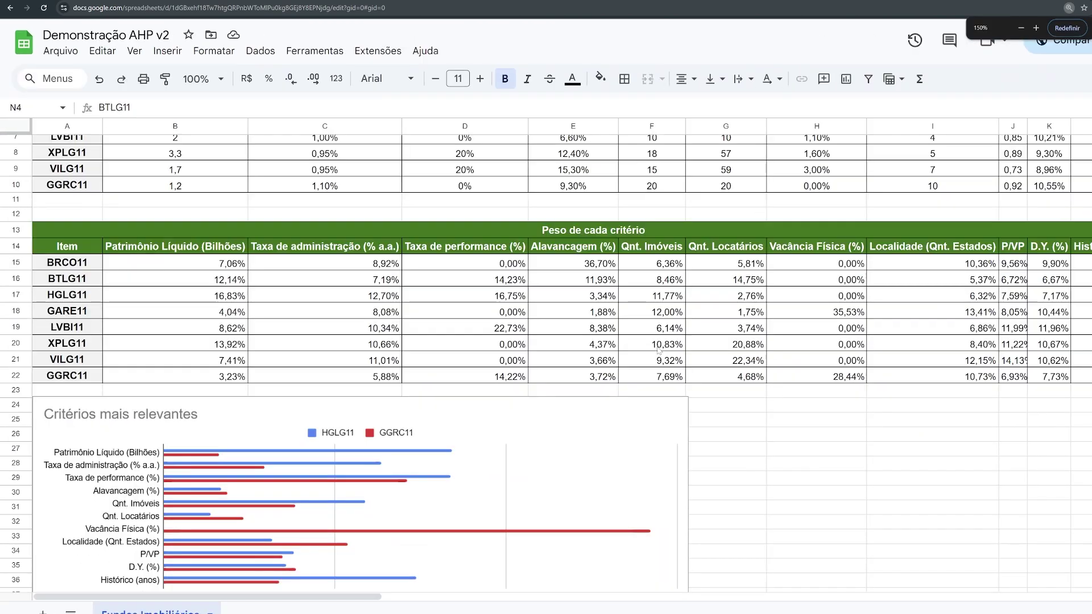
{"action": "key", "text": "ctrl+minus"}
{"action": "key", "text": "ctrl+minus"}
{"action": "key", "text": "ctrl+plus"}
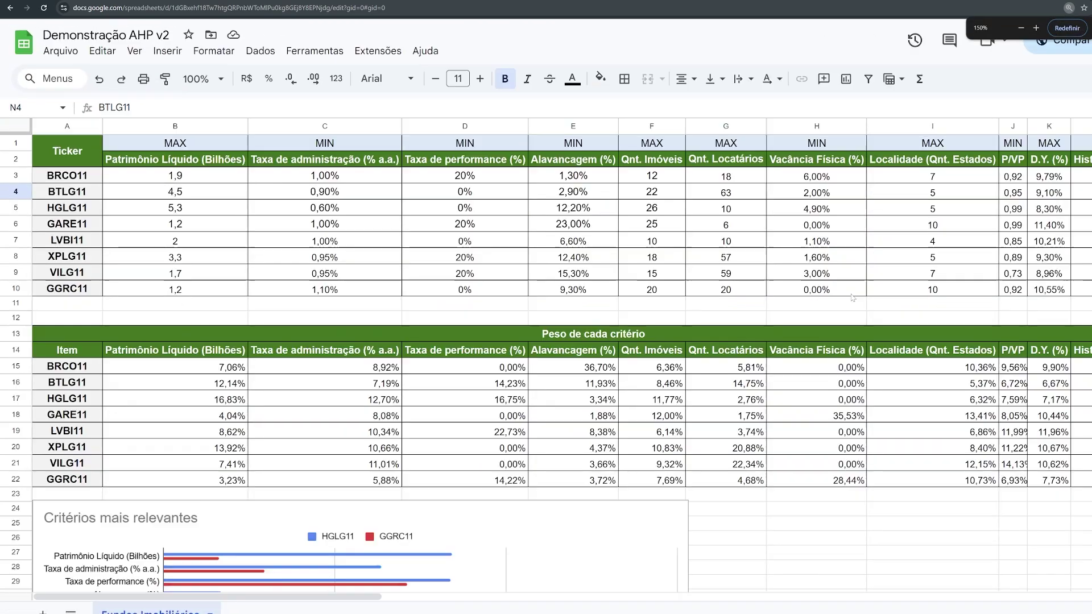
{"action": "key", "text": "ctrl+plus"}
{"action": "key", "text": "ctrl+minus"}
{"action": "scroll", "coordinate": [871, 290], "scroll_direction": "up", "scroll_amount": 1}
{"action": "left_click", "coordinate": [976, 280]}
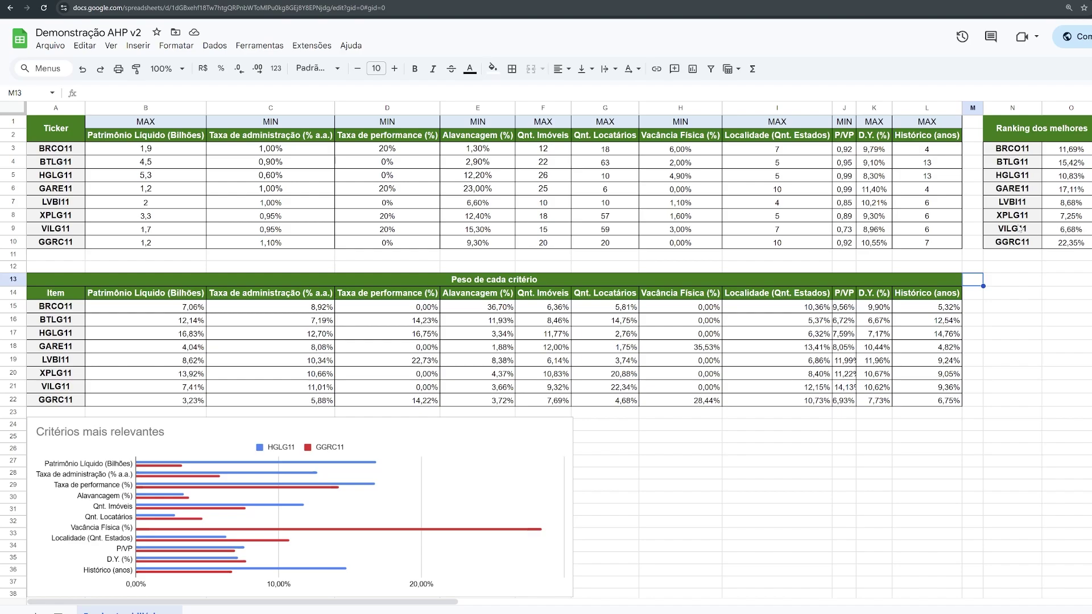
Compare the scores in O3:O10 with the fund data in B3:L10, including the GGRC11 and BTLG11 ranking entries.
{"action": "left_click_drag", "start_coordinate": [1062, 152], "coordinate": [1069, 243]}
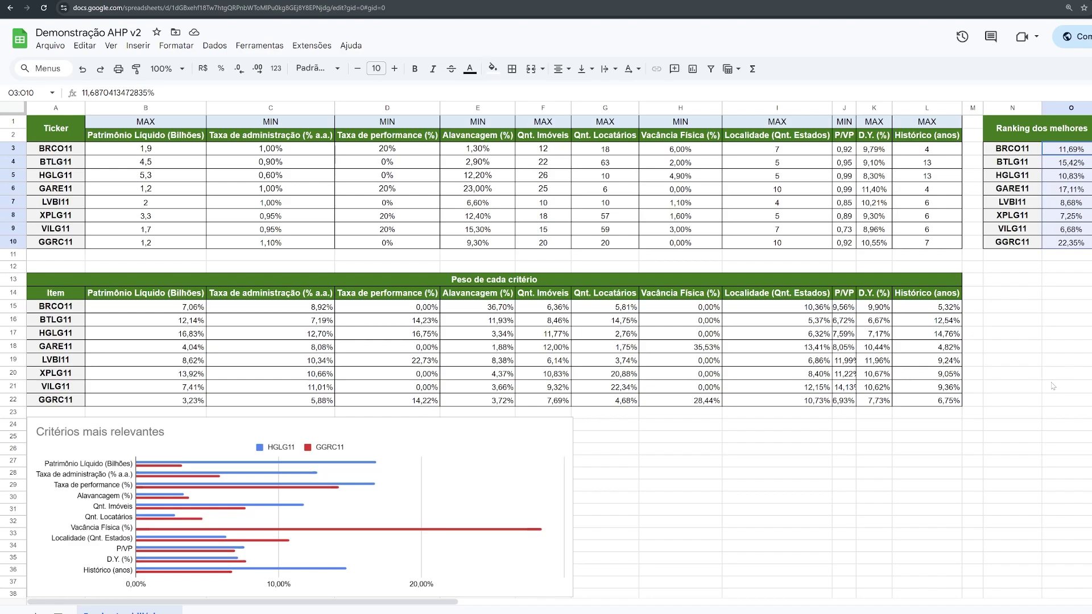
{"action": "left_click_drag", "start_coordinate": [142, 151], "coordinate": [908, 241]}
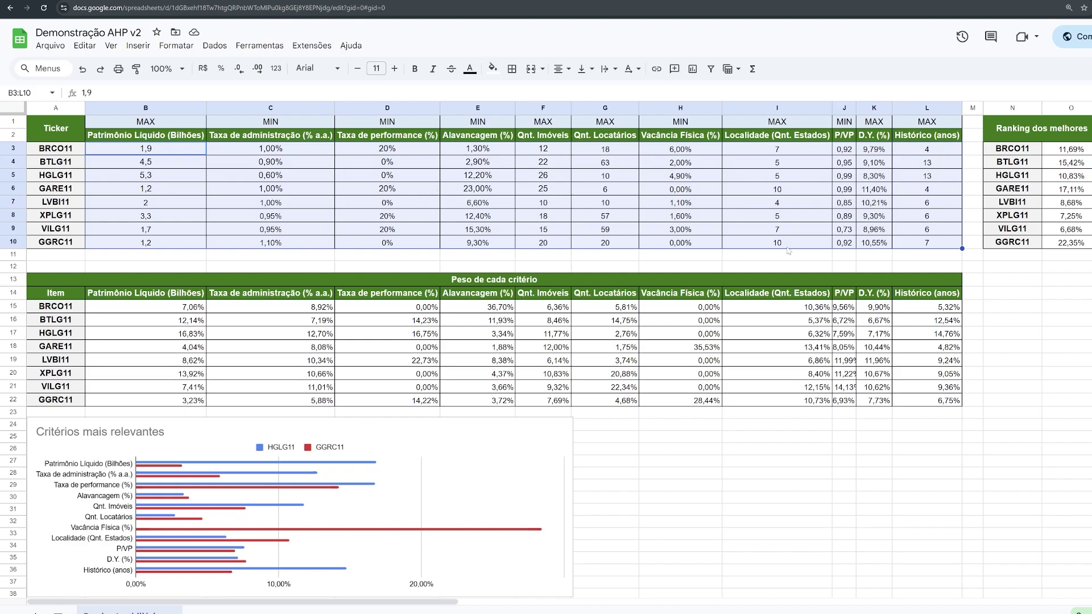
{"action": "left_click_drag", "start_coordinate": [1069, 149], "coordinate": [1079, 242]}
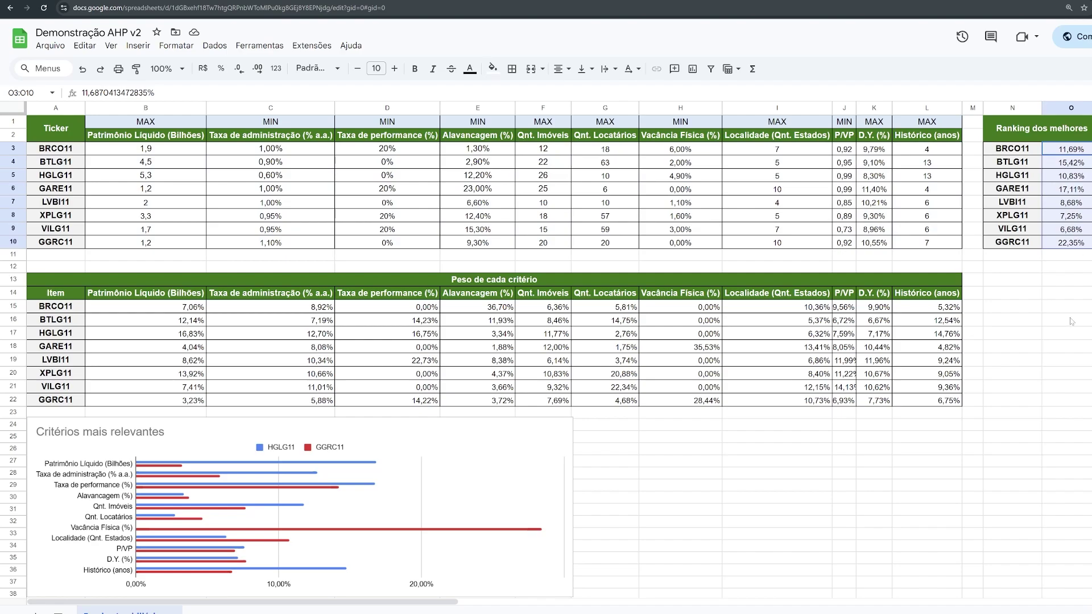
{"action": "left_click", "coordinate": [1065, 246]}
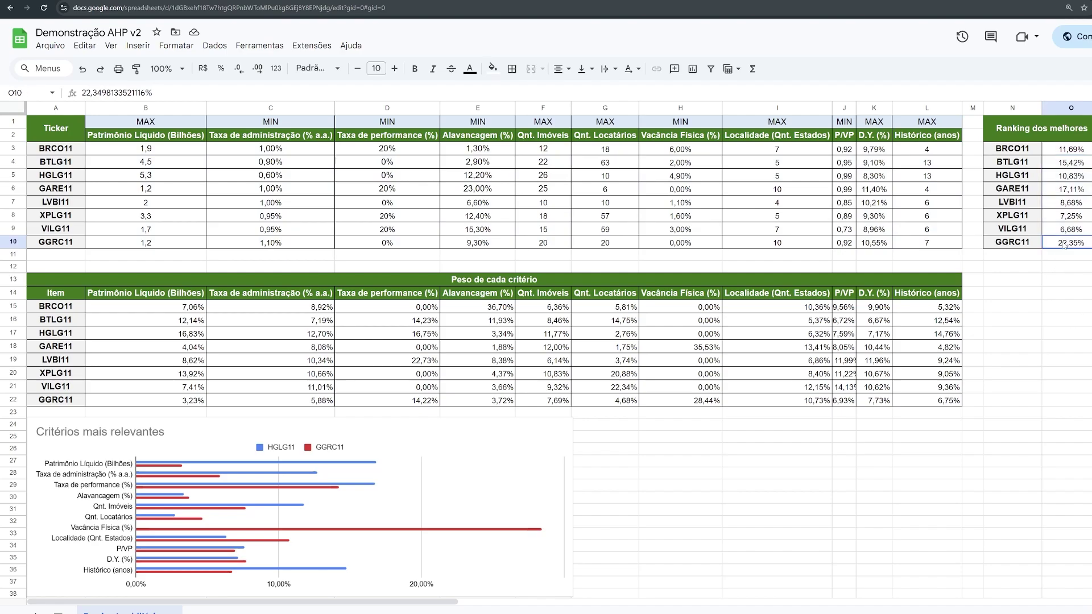
{"action": "left_click", "coordinate": [1018, 247]}
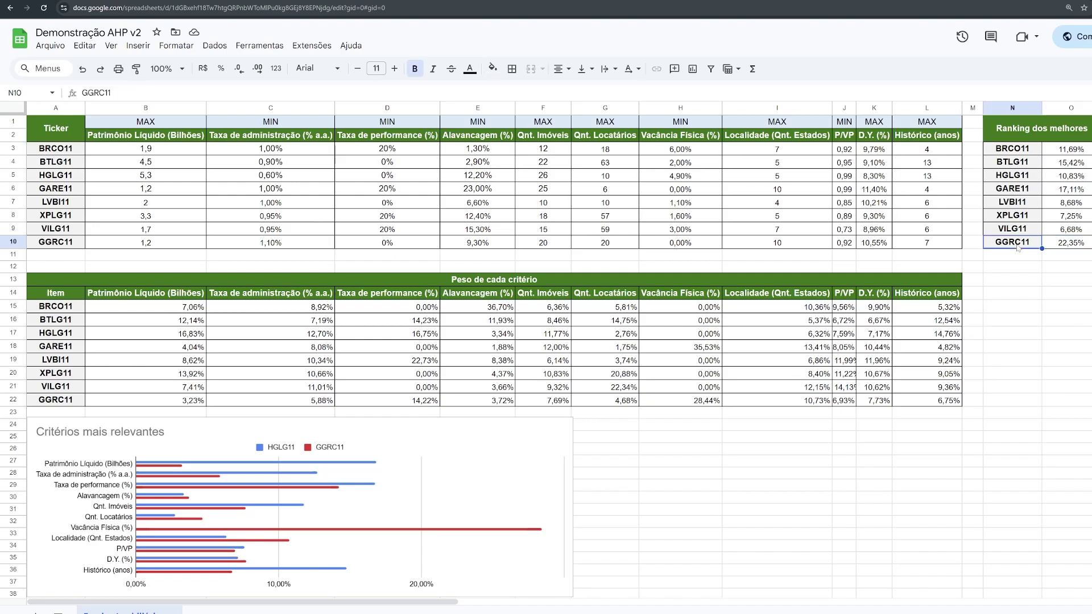
{"action": "left_click", "coordinate": [1031, 165]}
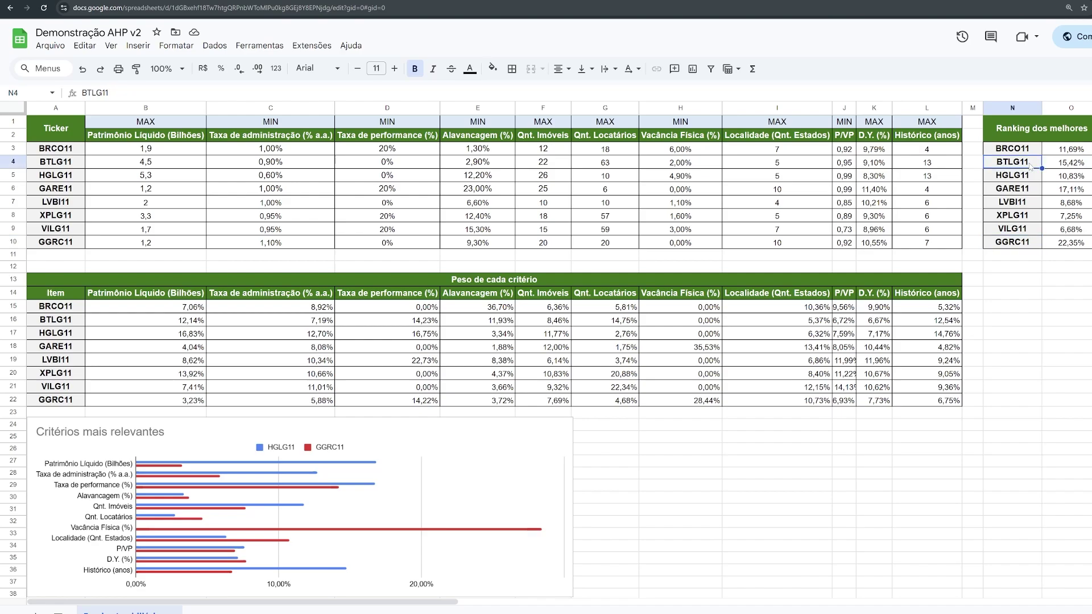
{"action": "left_click", "coordinate": [1071, 245]}
{"action": "left_click", "coordinate": [1022, 245]}
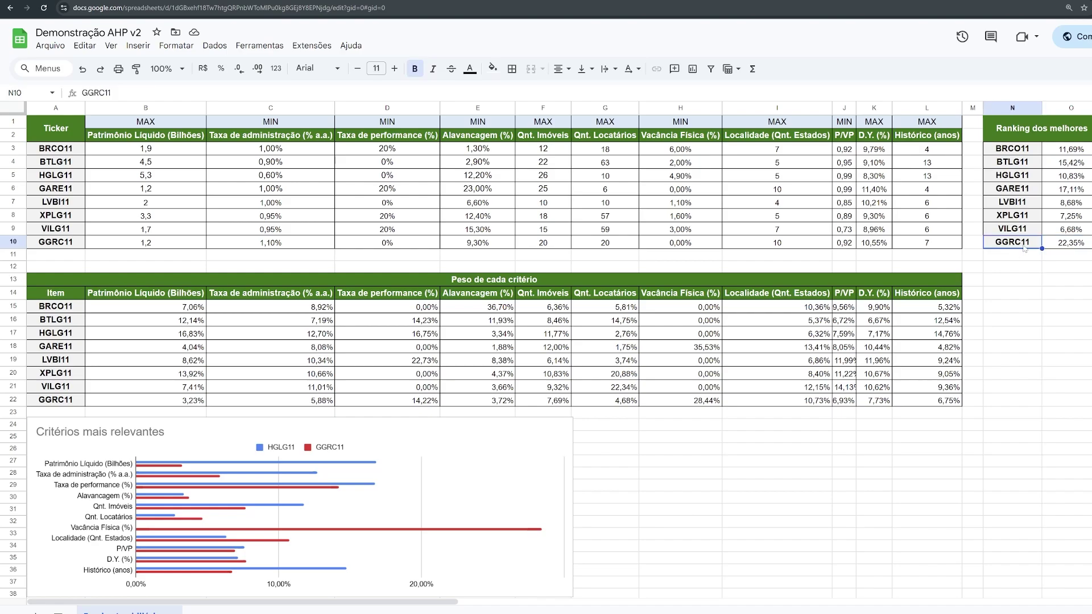
Review the GARE11 ranking entry, the tickers in A3:A10, the criterion weights in A15:L21 and the AHPv2 formula in N3.
{"action": "left_click_drag", "start_coordinate": [1027, 191], "coordinate": [1079, 190]}
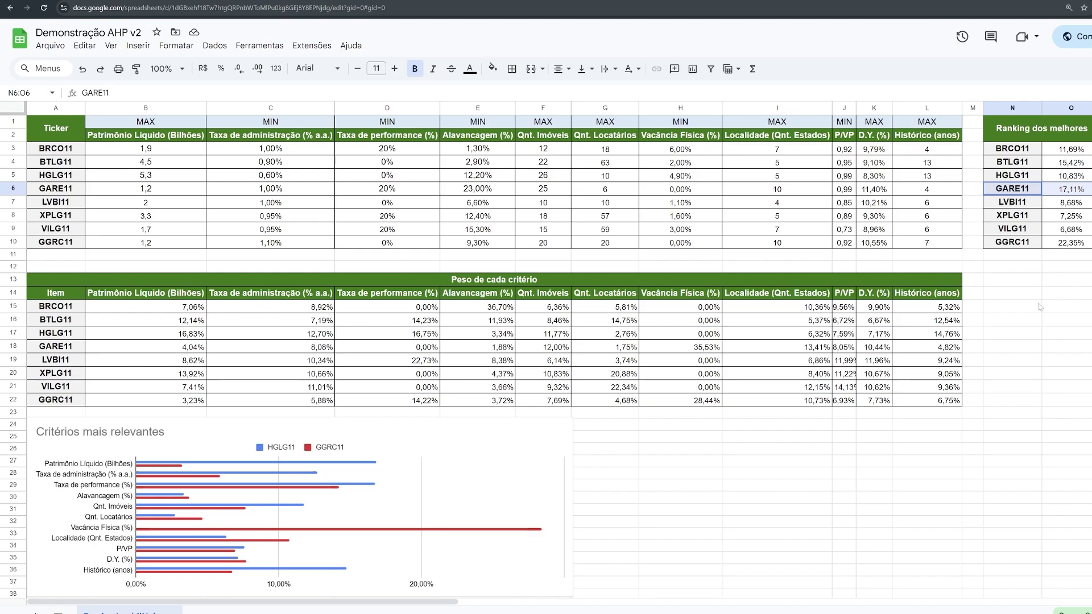
{"action": "left_click", "coordinate": [68, 153]}
{"action": "left_click_drag", "start_coordinate": [68, 162], "coordinate": [56, 243]}
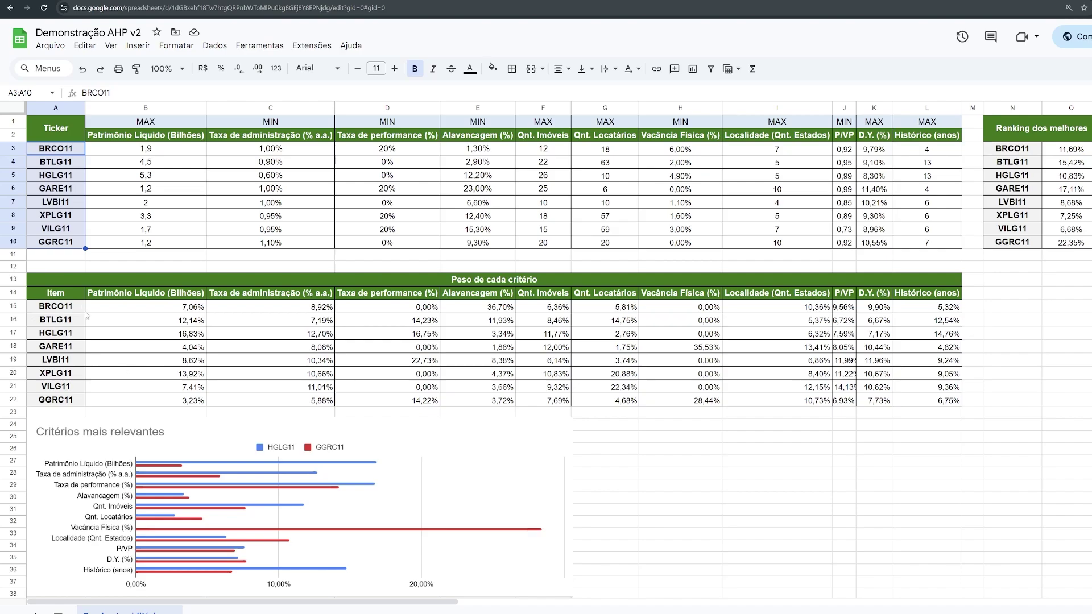
{"action": "left_click_drag", "start_coordinate": [78, 308], "coordinate": [933, 398]}
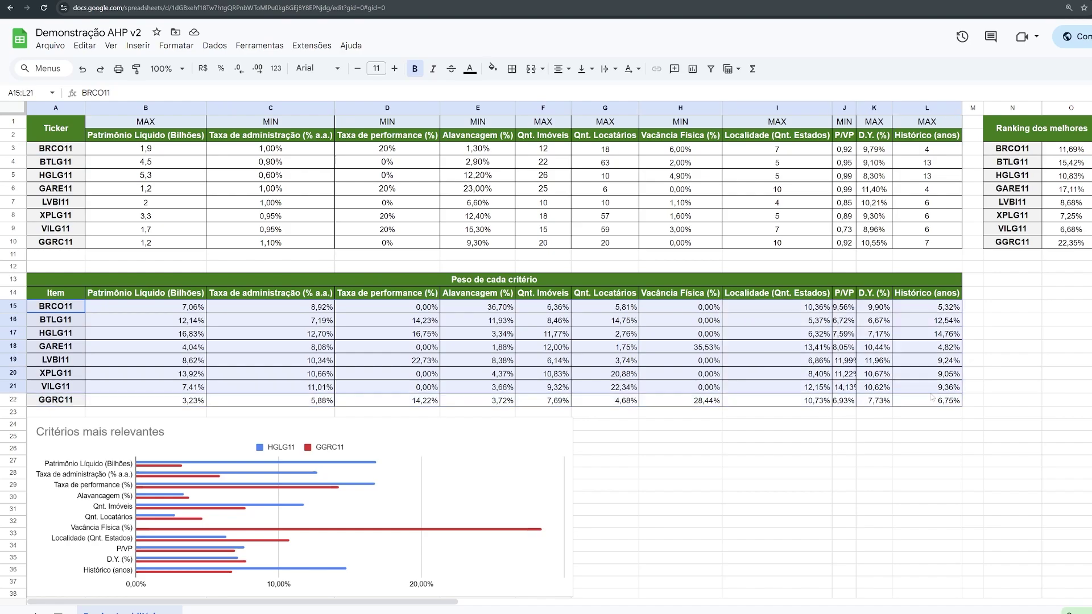
{"action": "left_click", "coordinate": [998, 417]}
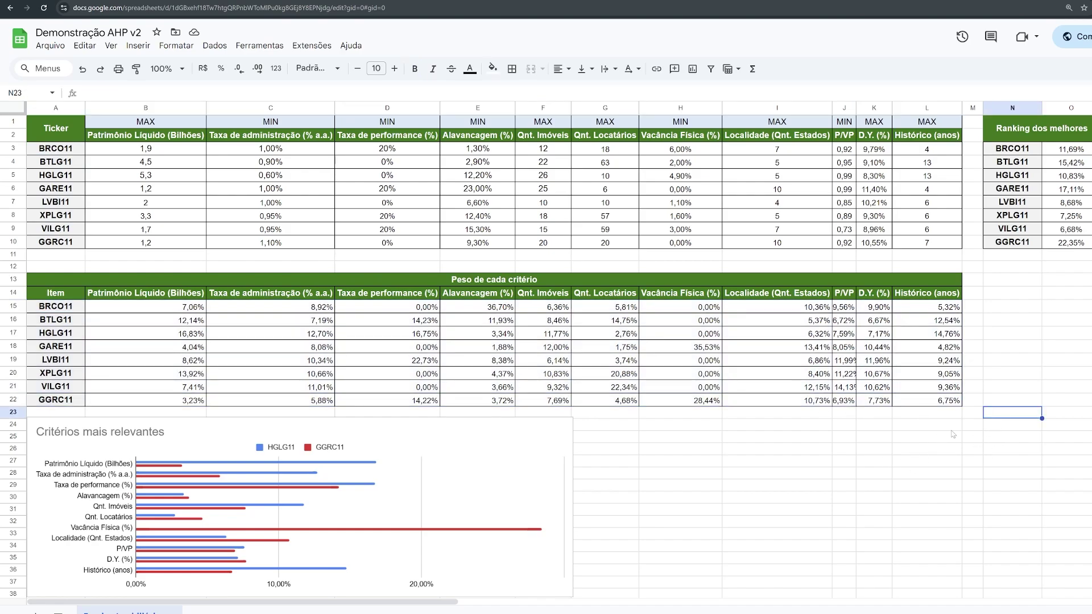
{"action": "left_click", "coordinate": [793, 425]}
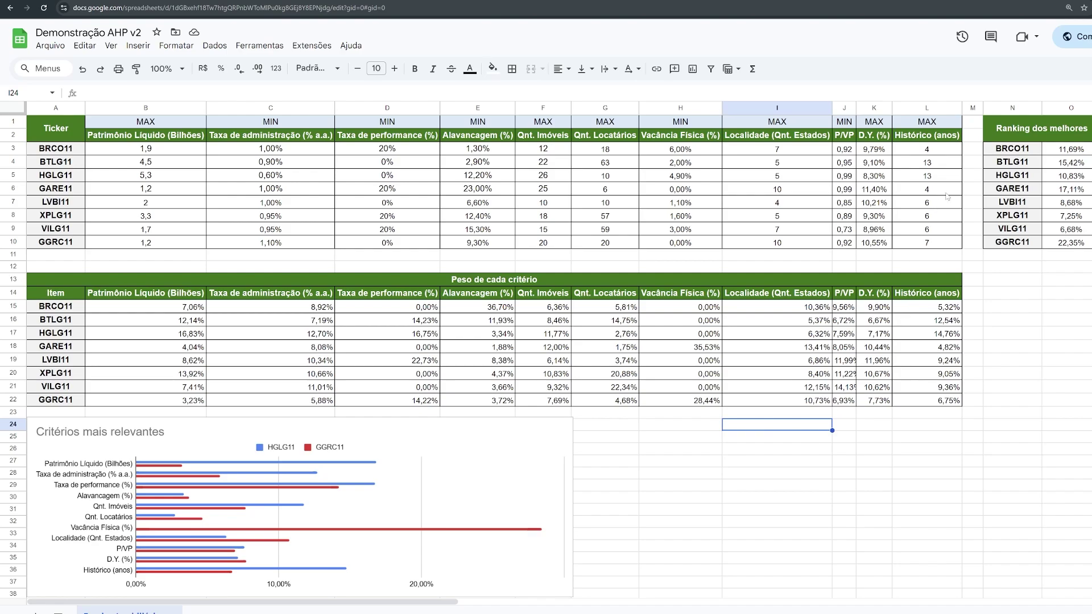
{"action": "left_click", "coordinate": [1010, 147]}
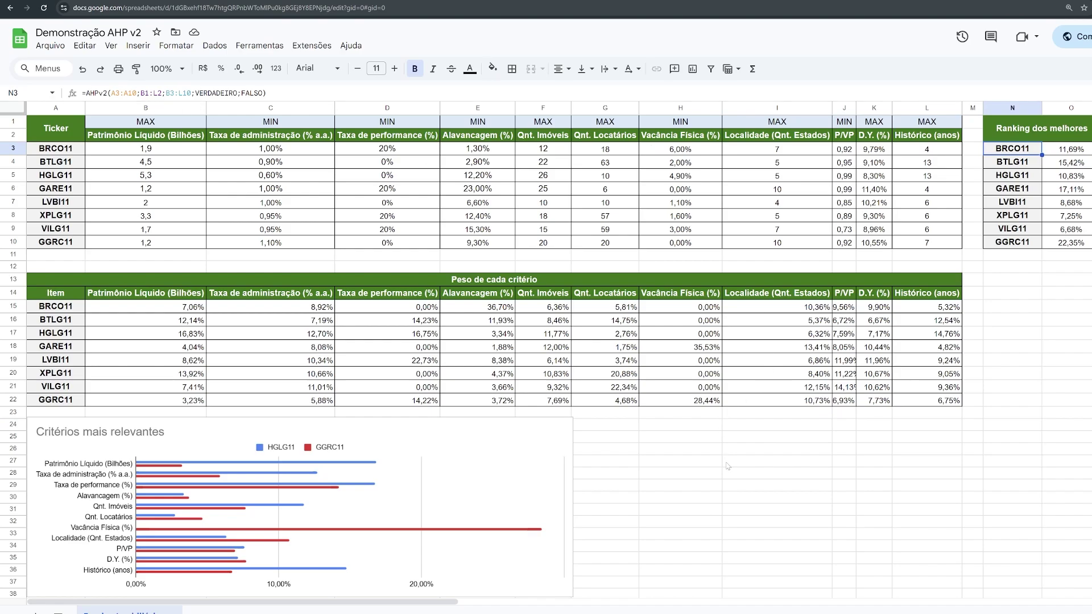
{"action": "left_click", "coordinate": [671, 437]}
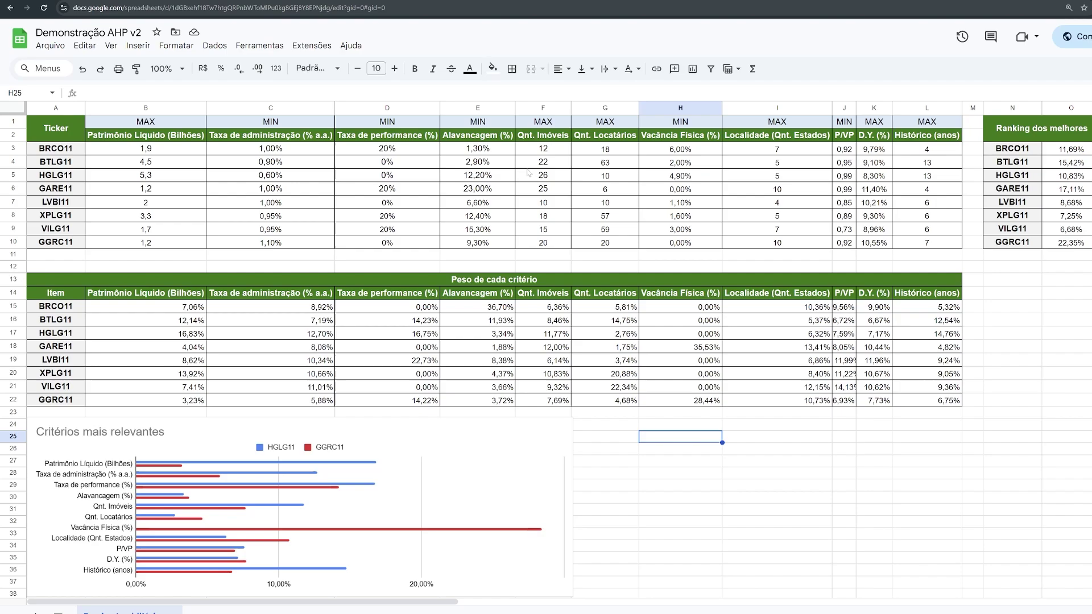
Open the spreadsheet's Apps Script project and add a script file named AHP.
{"action": "left_click", "coordinate": [304, 49]}
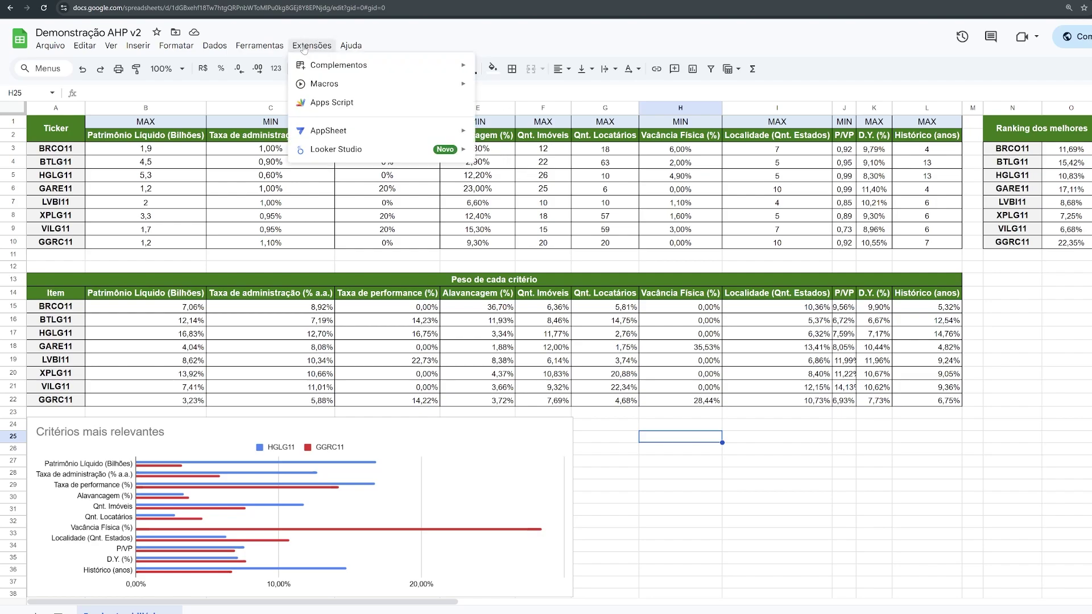
{"action": "left_click", "coordinate": [333, 103]}
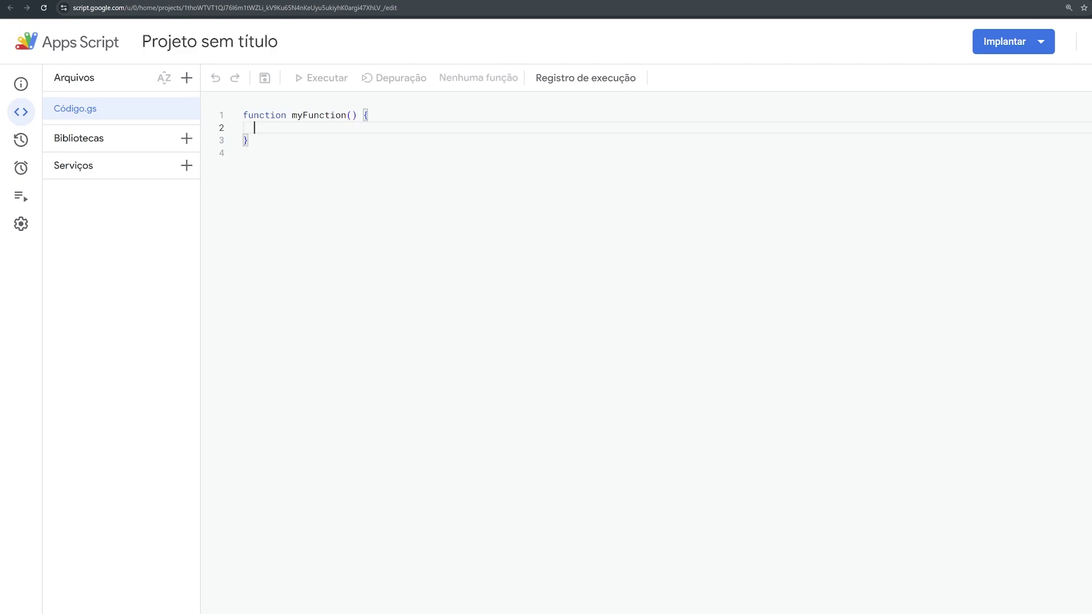
{"action": "left_click", "coordinate": [187, 77]}
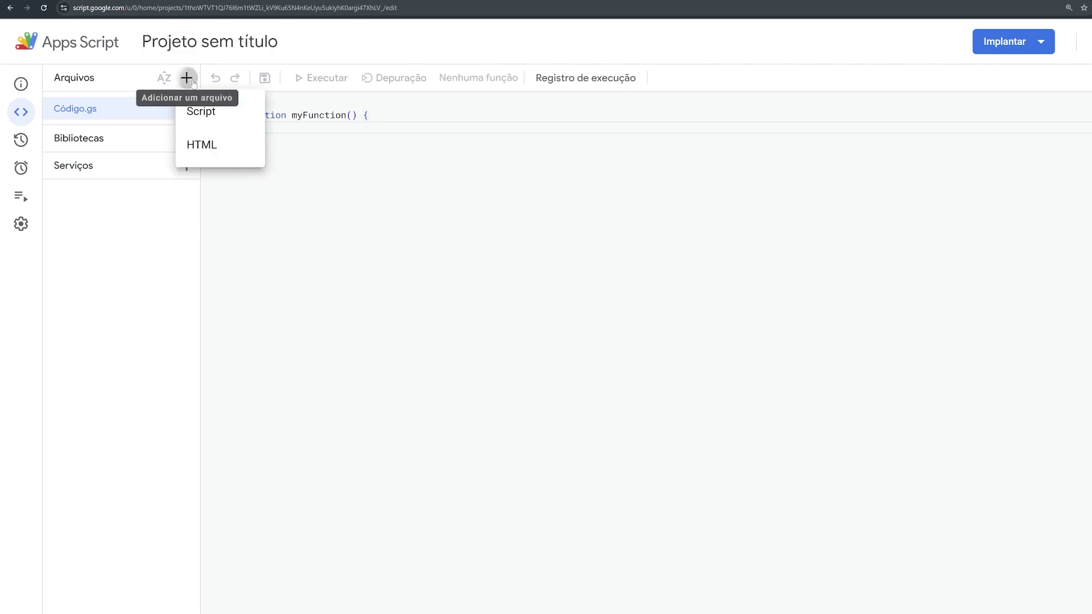
{"action": "left_click", "coordinate": [206, 109]}
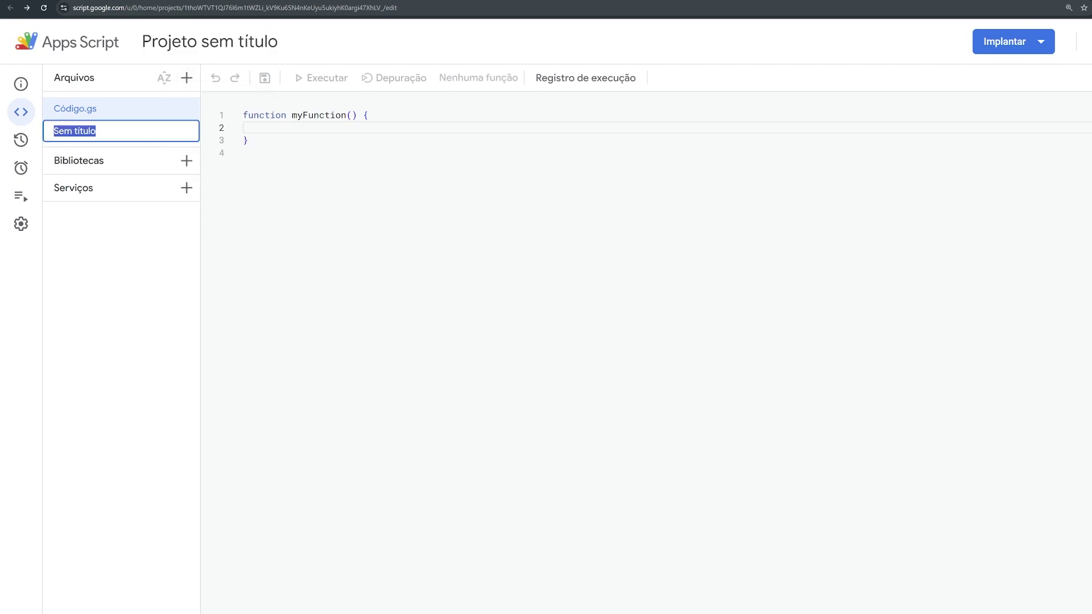
{"action": "type", "text": "AHP"}
{"action": "key", "text": "Return"}
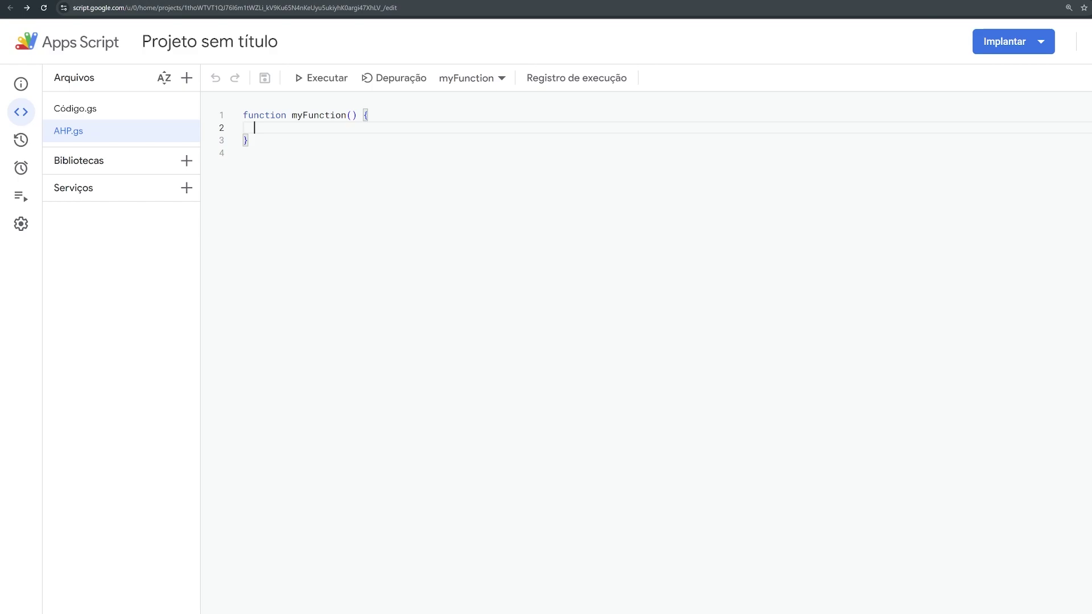
Switch to the GitHub Gist page and copy the entire WeadAHPv2.gs source code.
{"action": "key", "text": "ctrl+Tab"}
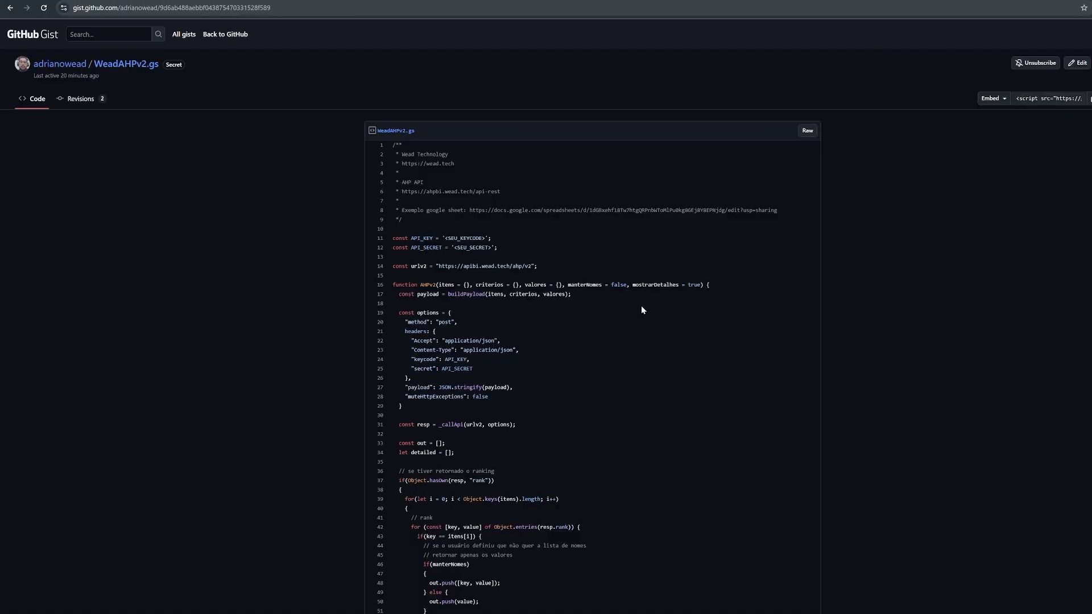
{"action": "scroll", "coordinate": [642, 310], "scroll_direction": "down", "scroll_amount": 20}
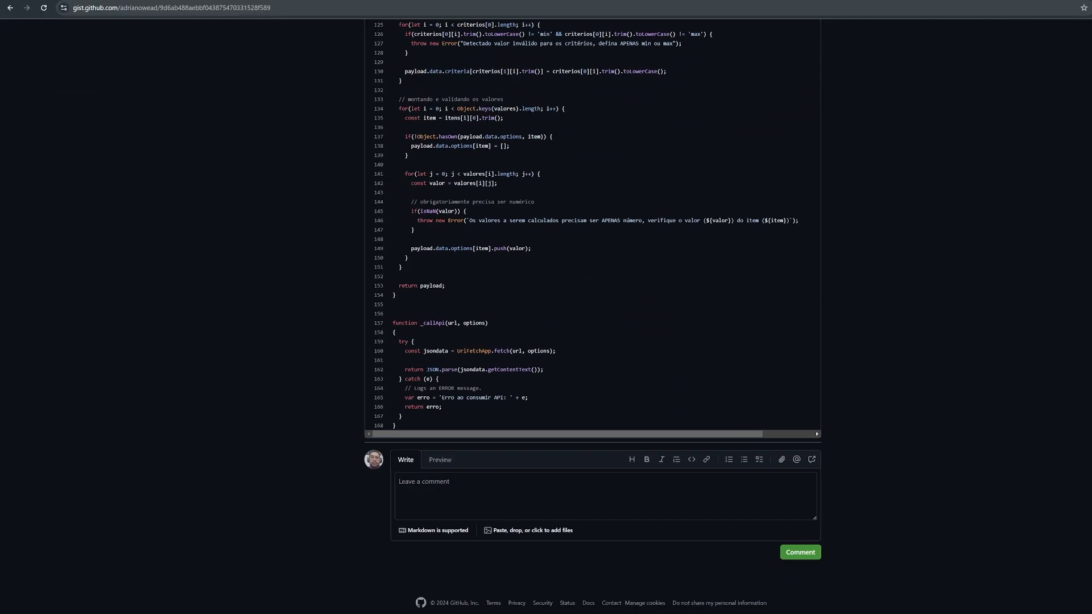
{"action": "scroll", "coordinate": [593, 315], "scroll_direction": "up", "scroll_amount": 20}
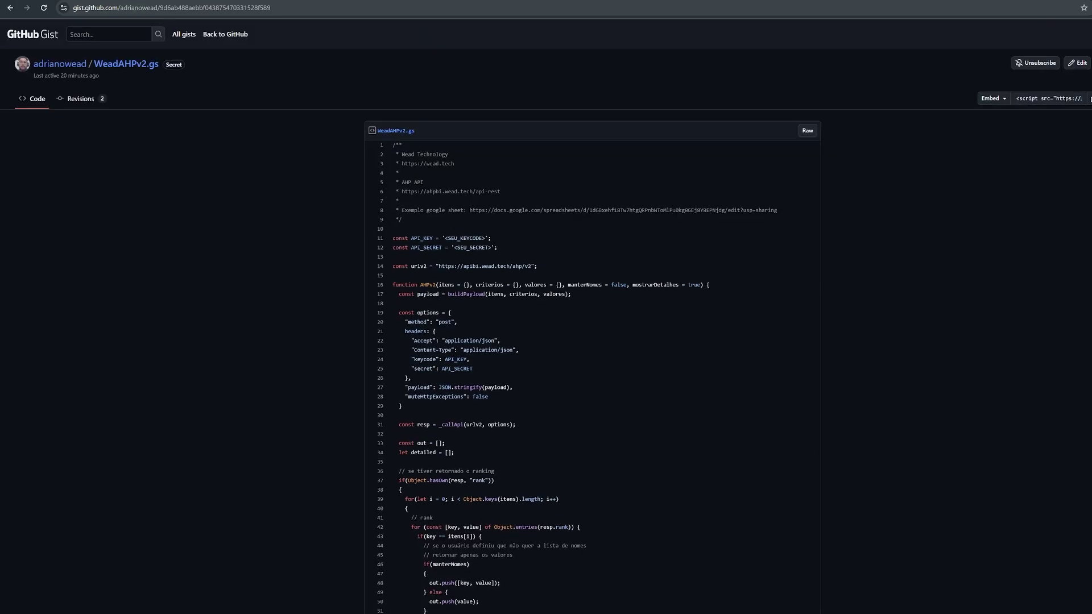
{"action": "left_click_drag", "start_coordinate": [392, 145], "coordinate": [402, 425]}
{"action": "scroll", "coordinate": [481, 306], "scroll_direction": "down", "scroll_amount": 15}
{"action": "scroll", "coordinate": [442, 383], "scroll_direction": "down", "scroll_amount": 6}
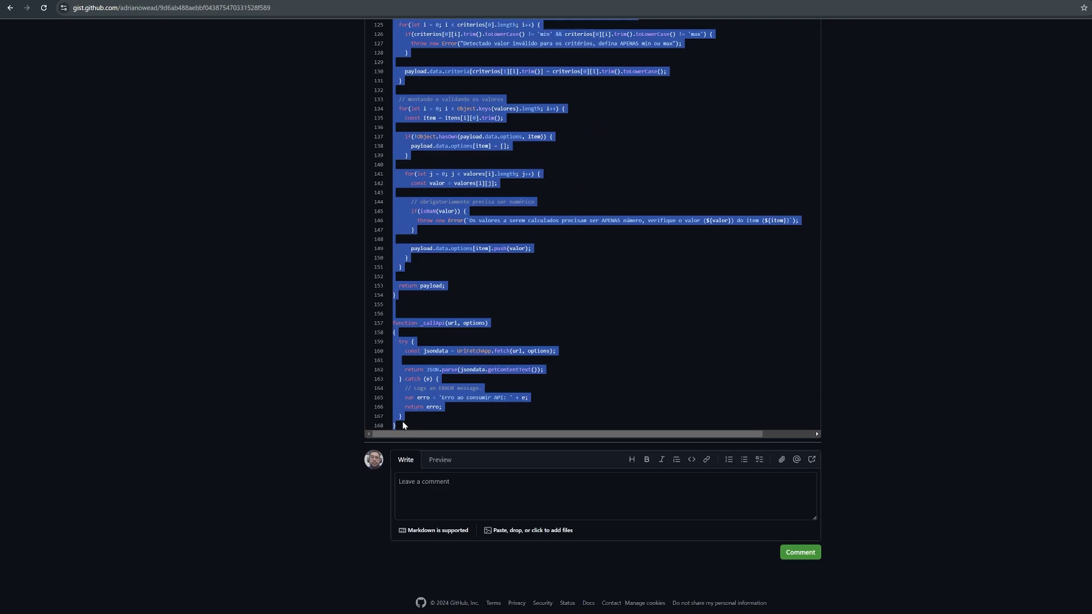
{"action": "left_click", "coordinate": [588, 362]}
Back in Apps Script, replace the default myFunction code in AHP.gs with the copied WeadAHPv2.gs code.
{"action": "key", "text": "ctrl+Tab"}
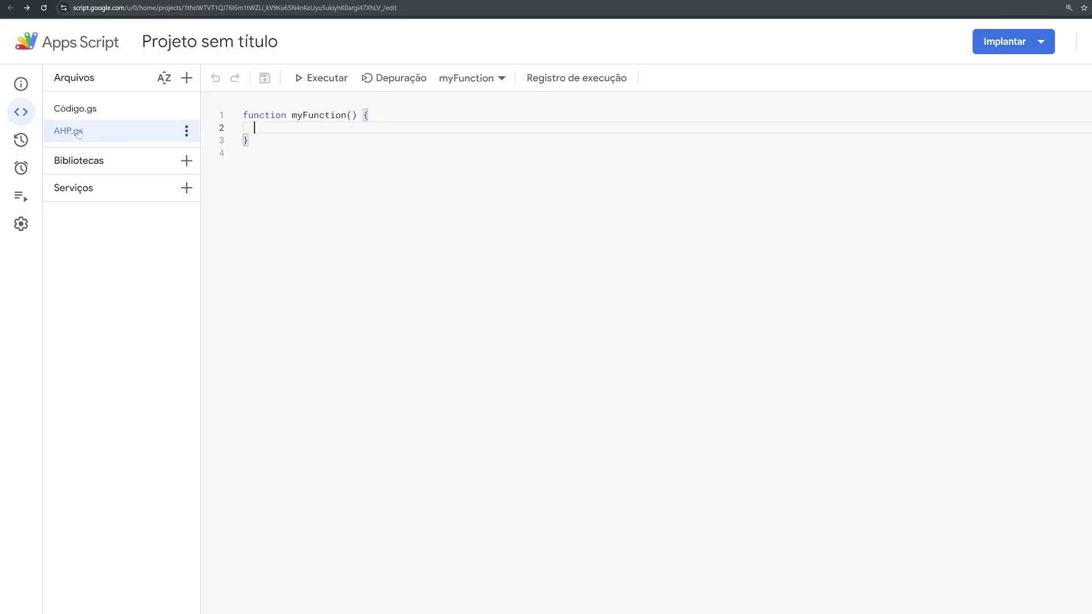
{"action": "key", "text": "ctrl+a"}
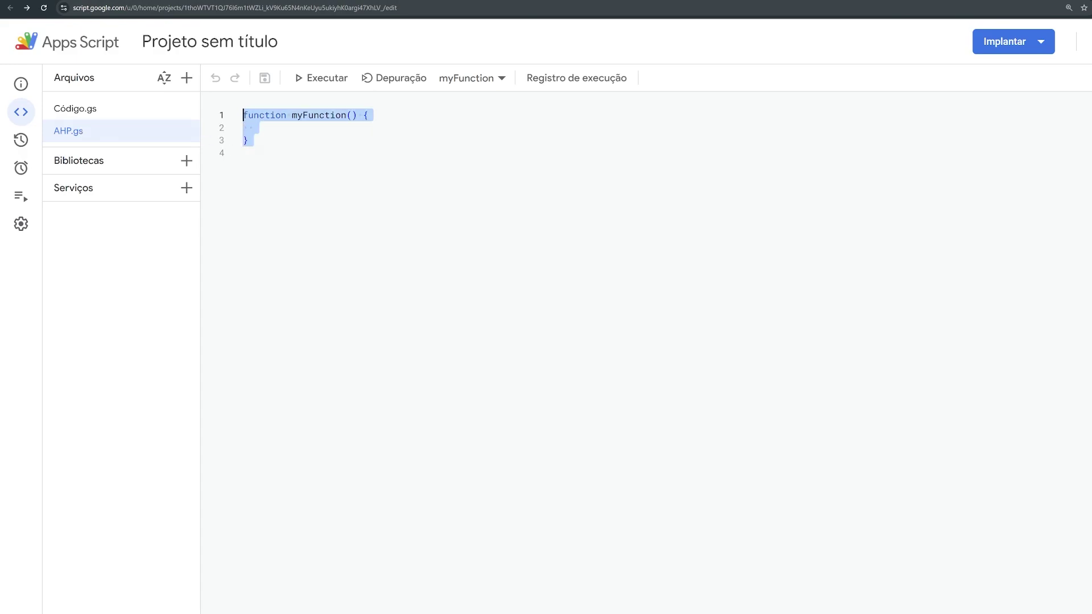
{"action": "key", "text": "BackSpace"}
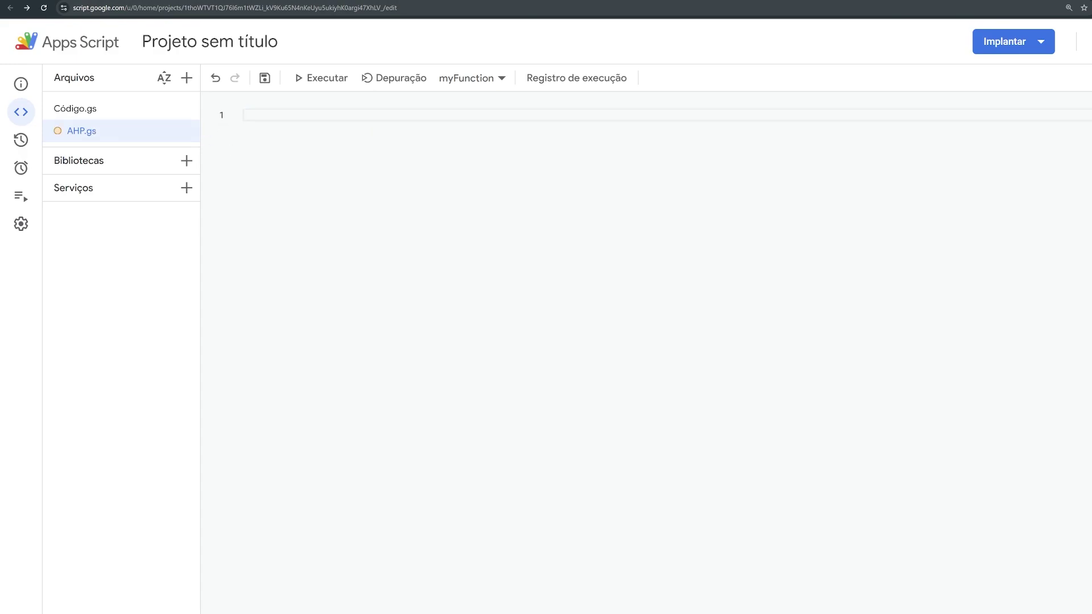
{"action": "key", "text": "ctrl+v"}
{"action": "scroll", "coordinate": [646, 353], "scroll_direction": "up", "scroll_amount": 20}
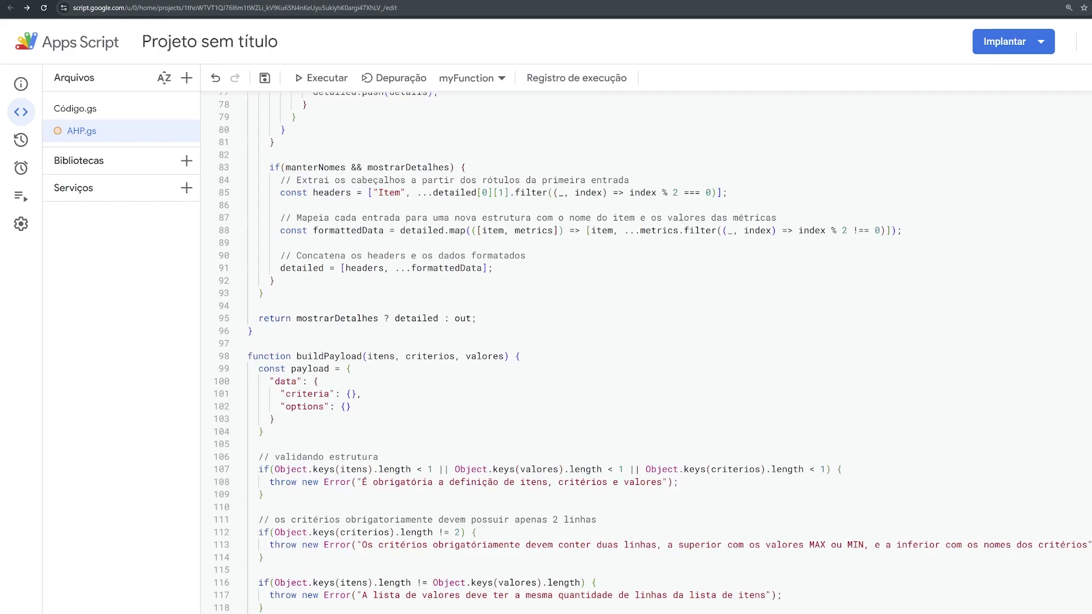
{"action": "scroll", "coordinate": [646, 353], "scroll_direction": "up", "scroll_amount": 5}
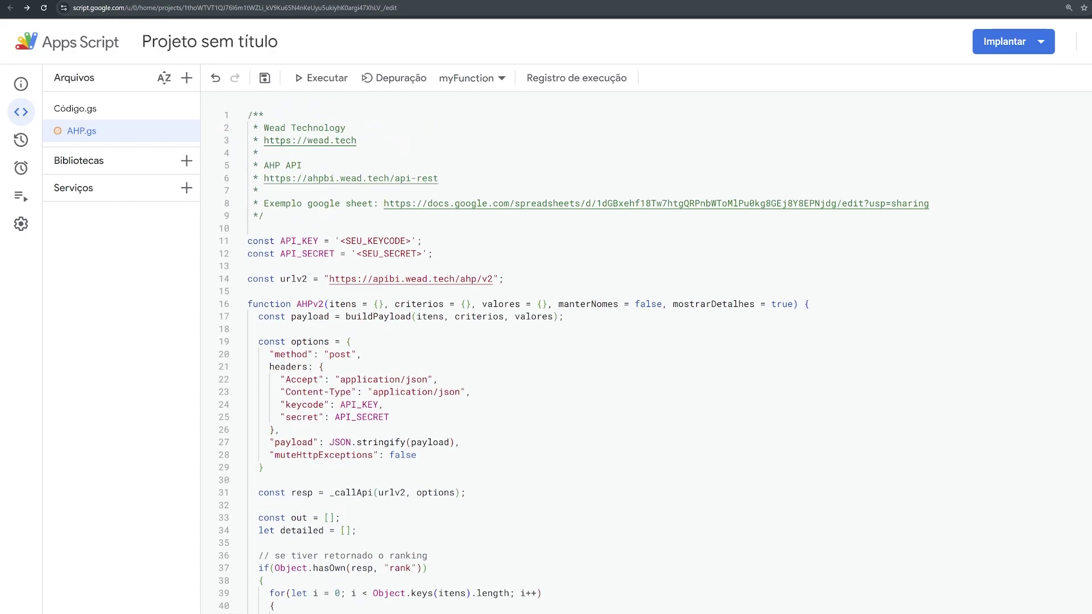
Check Código.gs, and examine the API_KEY and API_SECRET placeholder lines and the API link in AHP.gs.
{"action": "left_click", "coordinate": [82, 114]}
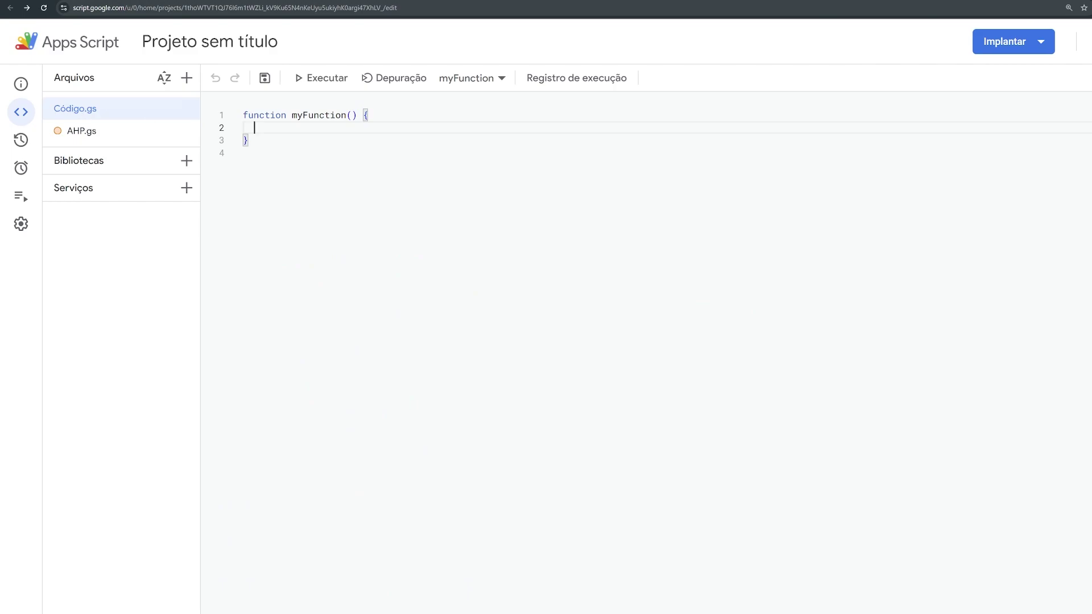
{"action": "left_click", "coordinate": [81, 130]}
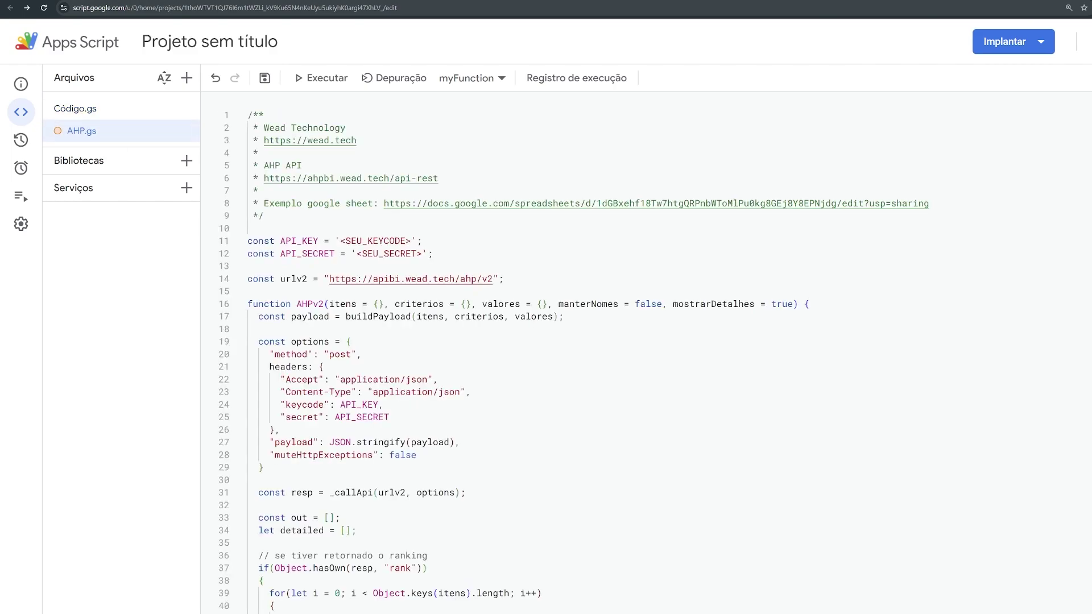
{"action": "left_click_drag", "start_coordinate": [433, 253], "coordinate": [248, 241]}
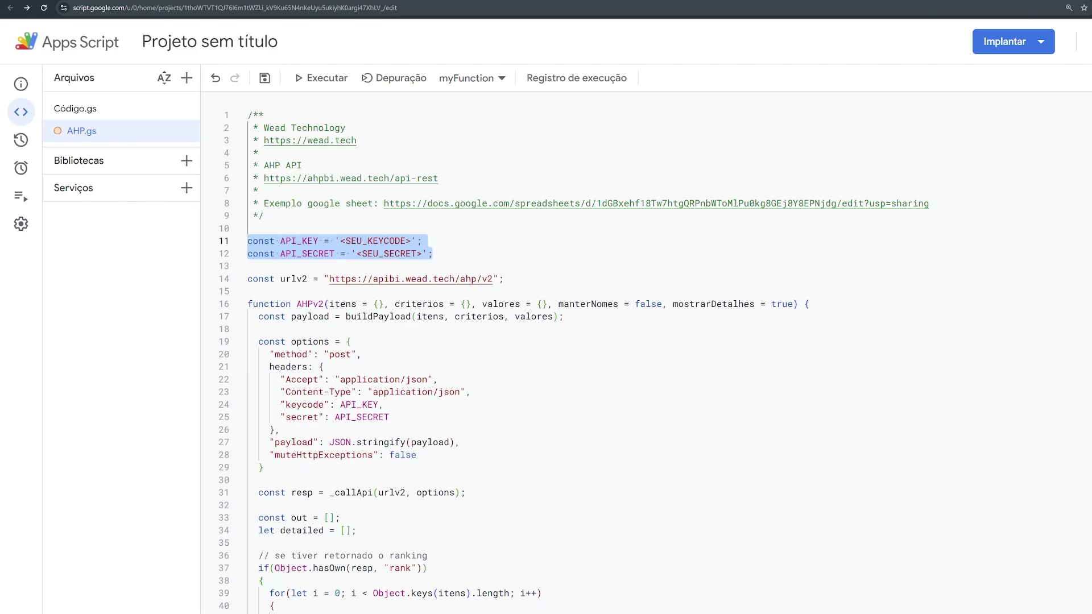
{"action": "left_click_drag", "start_coordinate": [340, 178], "coordinate": [390, 178]}
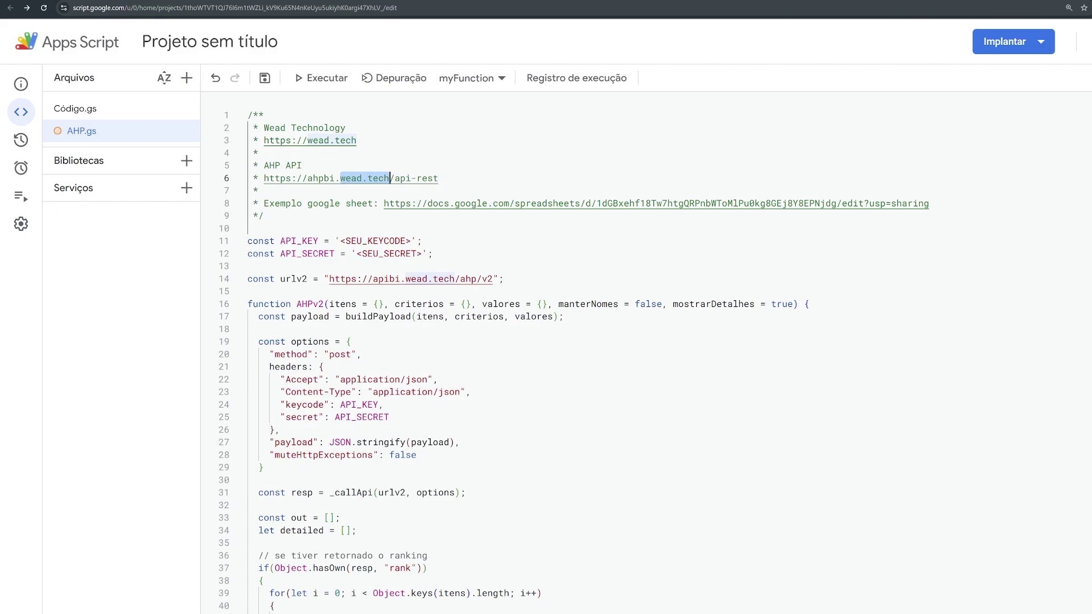
{"action": "left_click", "coordinate": [433, 253]}
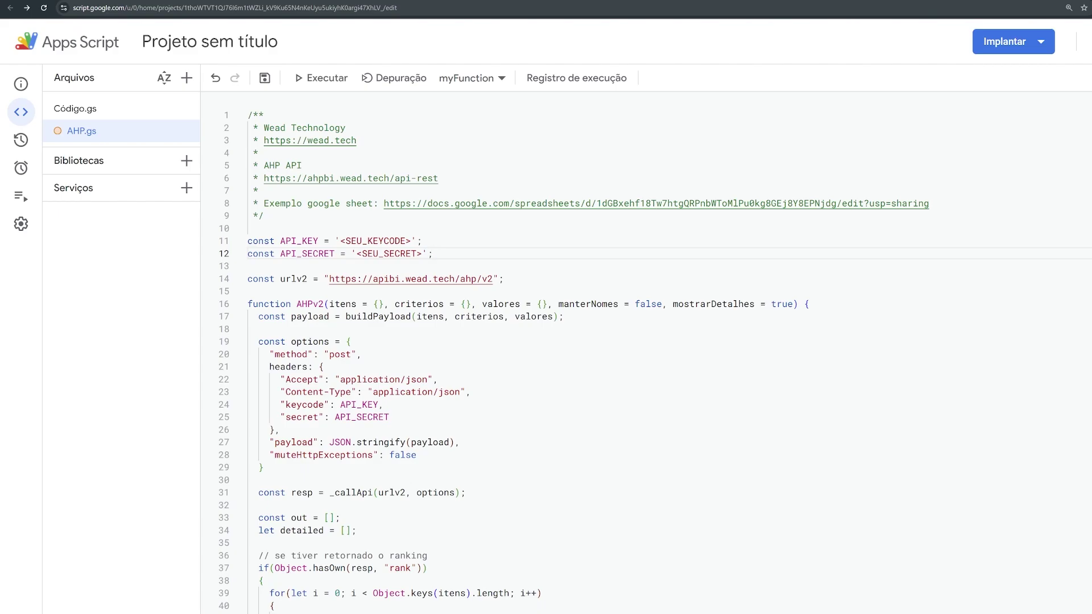
{"action": "left_click_drag", "start_coordinate": [340, 240], "coordinate": [249, 228]}
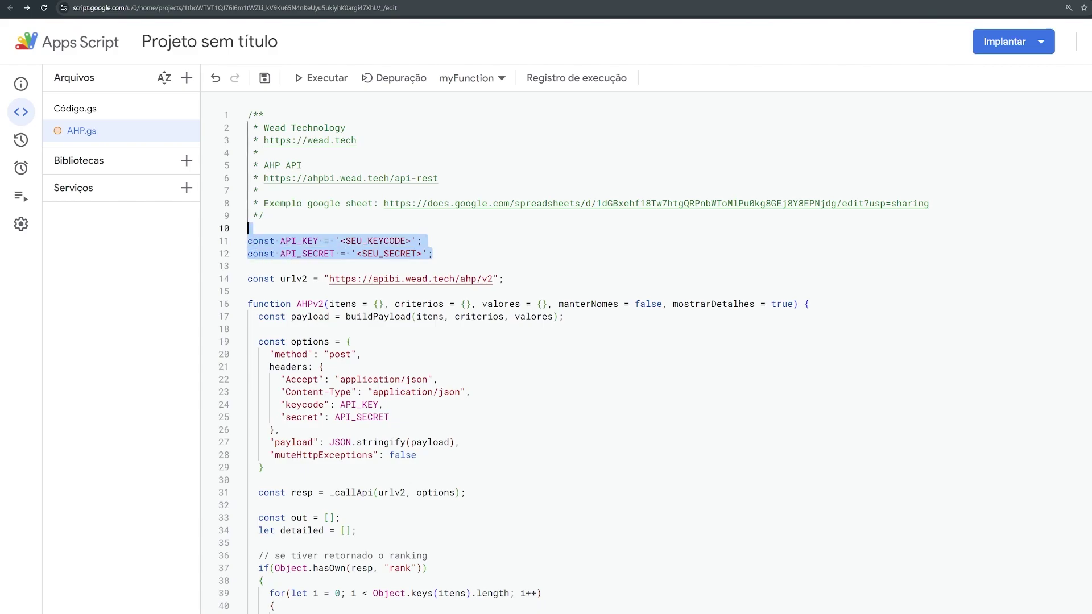
{"action": "left_click", "coordinate": [434, 254]}
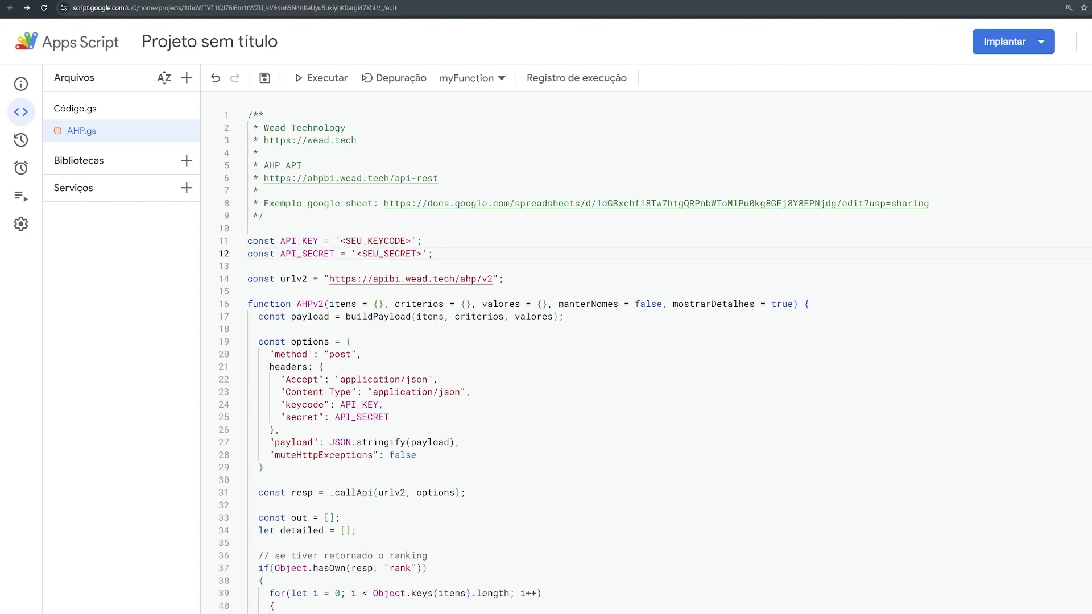
Follow the AHP API link in the code comments and examine the site's API registration form and its terms checkbox.
{"action": "left_click", "coordinate": [391, 179]}
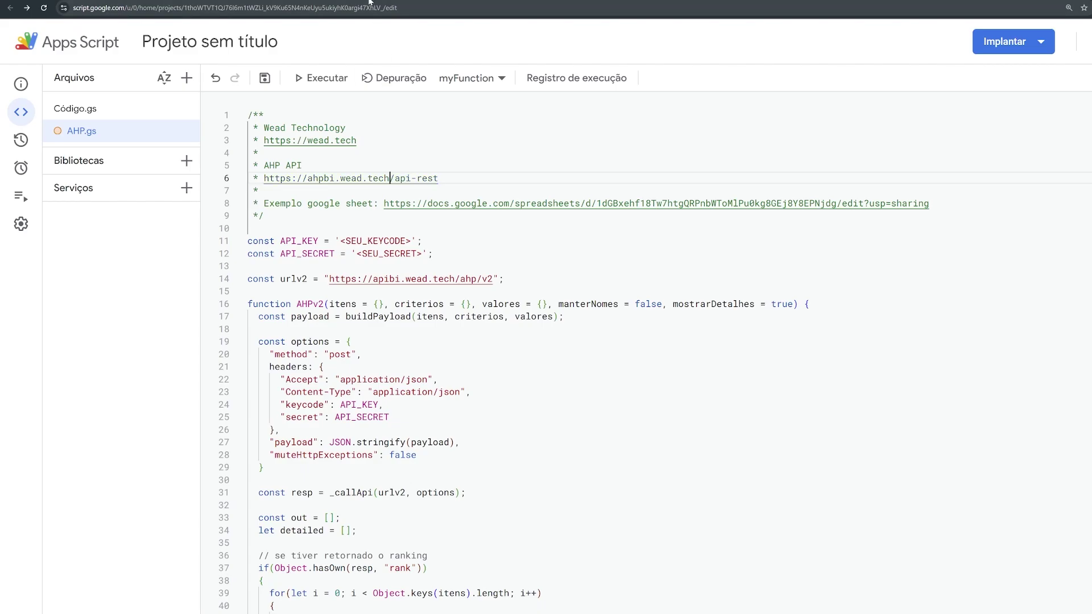
{"action": "left_click", "coordinate": [392, 180], "text": "ctrl"}
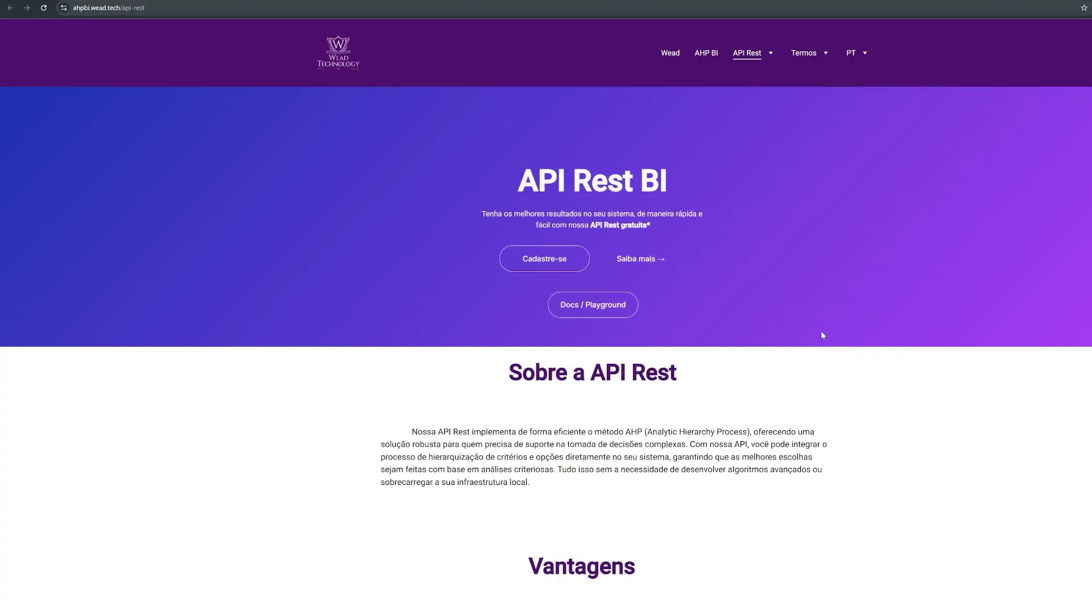
{"action": "scroll", "coordinate": [817, 335], "scroll_direction": "down", "scroll_amount": 20}
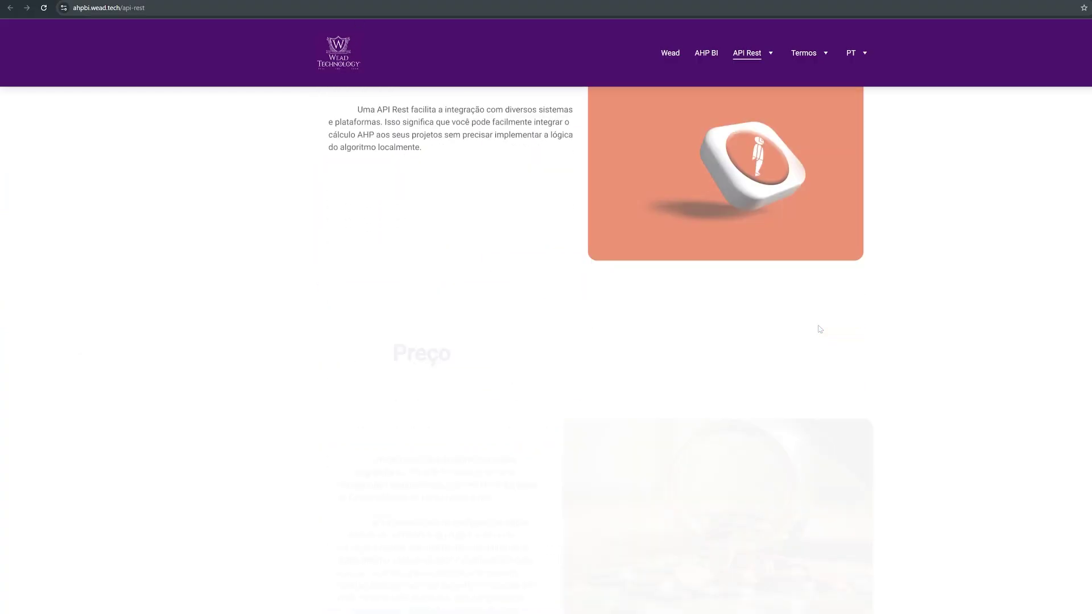
{"action": "scroll", "coordinate": [821, 328], "scroll_direction": "up", "scroll_amount": 1}
{"action": "scroll", "coordinate": [820, 329], "scroll_direction": "down", "scroll_amount": 1}
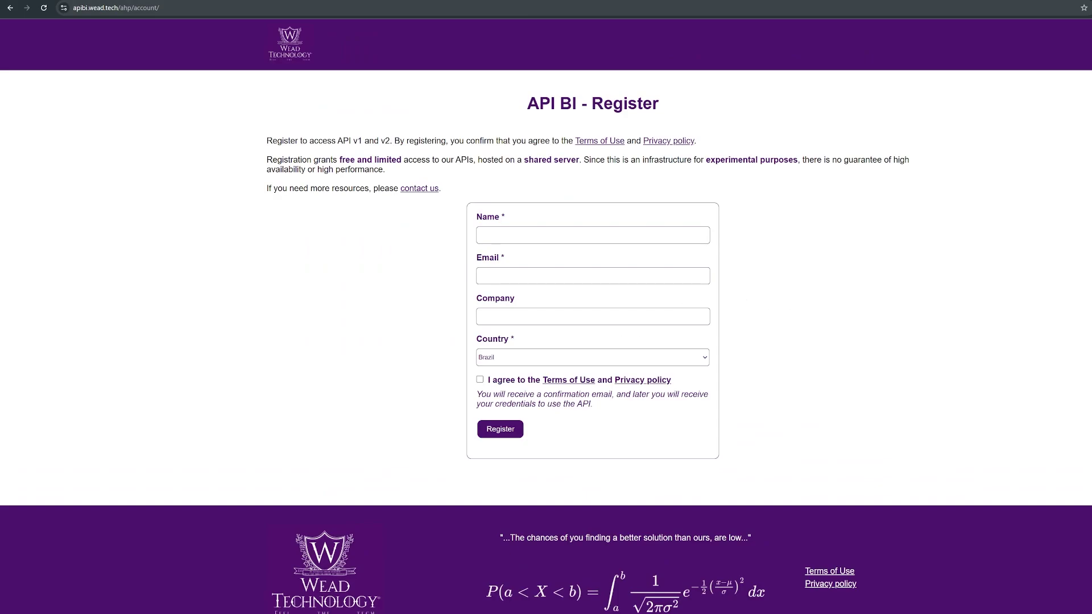
{"action": "left_click", "coordinate": [479, 380]}
{"action": "left_click", "coordinate": [480, 381]}
{"action": "left_click", "coordinate": [10, 8]}
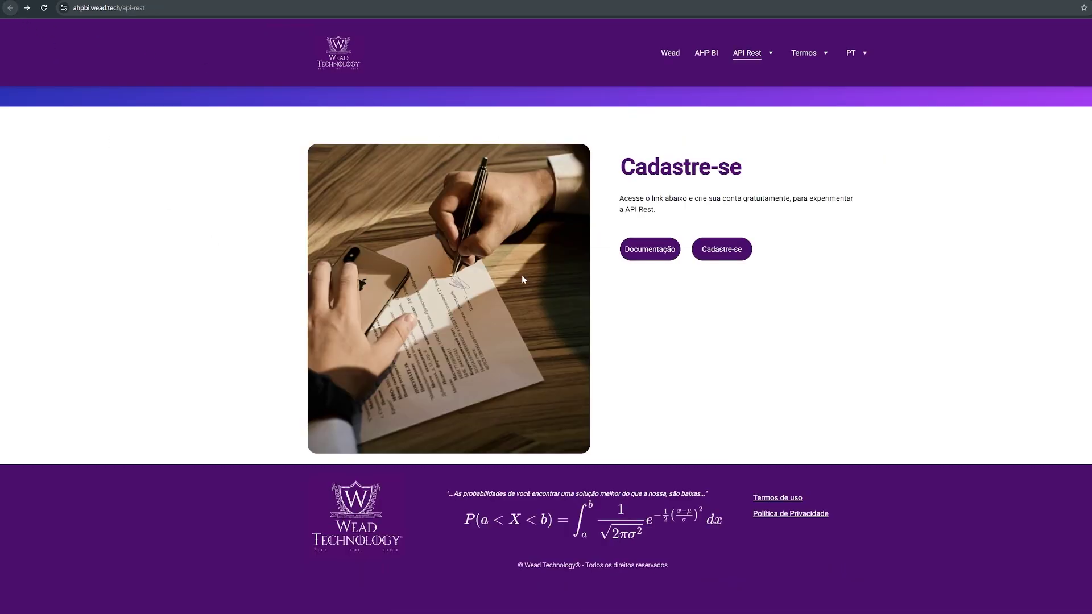
Open the API documentation's playground and review its phone comparison table, example payload and output area.
{"action": "left_click", "coordinate": [645, 257]}
{"action": "scroll", "coordinate": [898, 405], "scroll_direction": "down", "scroll_amount": 3}
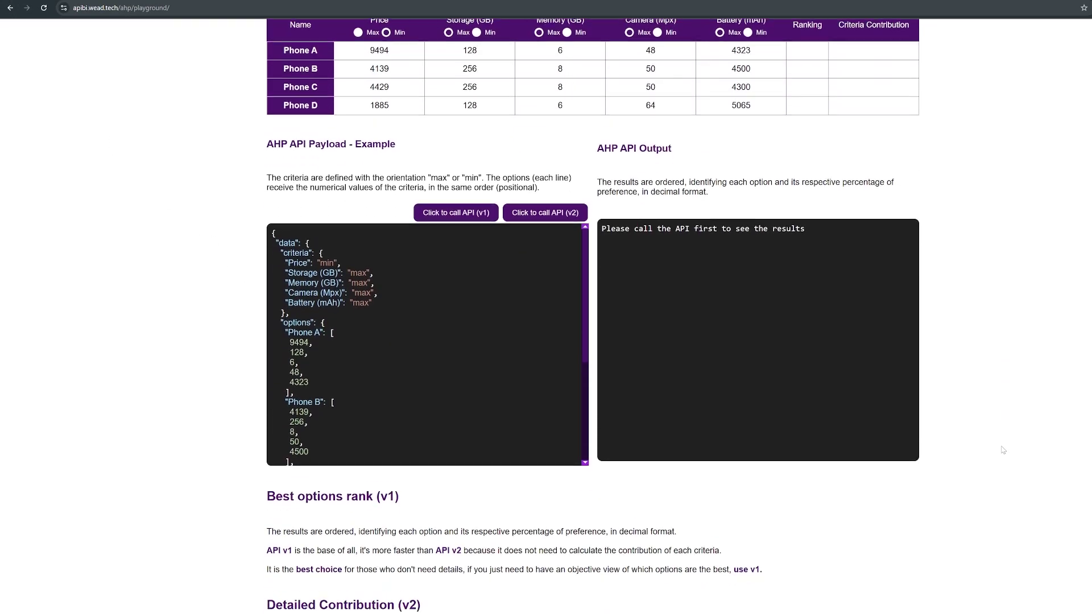
{"action": "scroll", "coordinate": [687, 444], "scroll_direction": "up", "scroll_amount": 3}
{"action": "scroll", "coordinate": [686, 444], "scroll_direction": "down", "scroll_amount": 1}
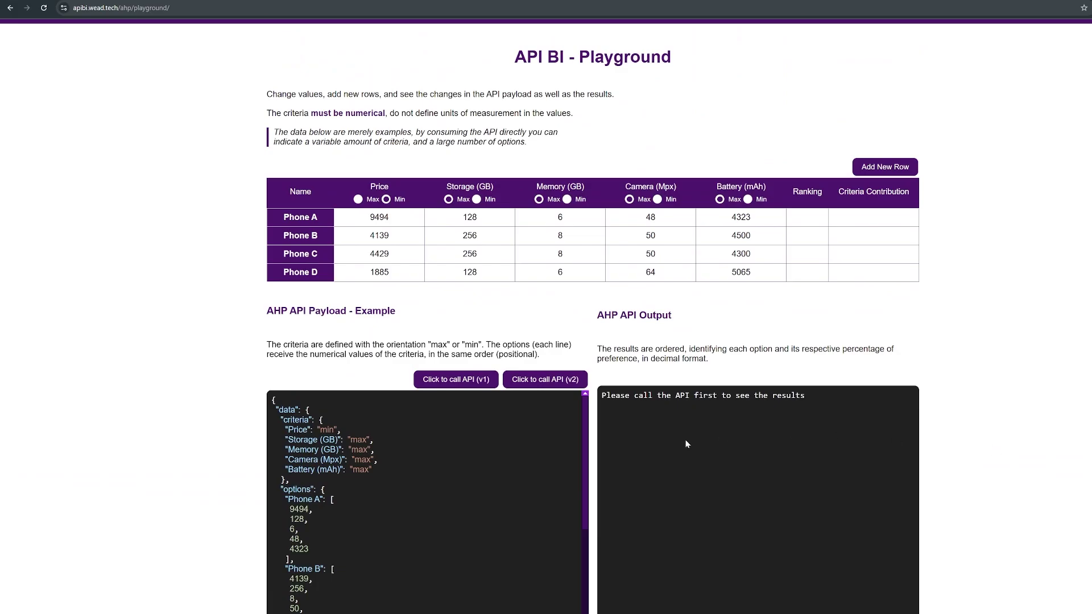
Call API v1 with the example phone data and examine the returned ranking output.
{"action": "left_click", "coordinate": [485, 385]}
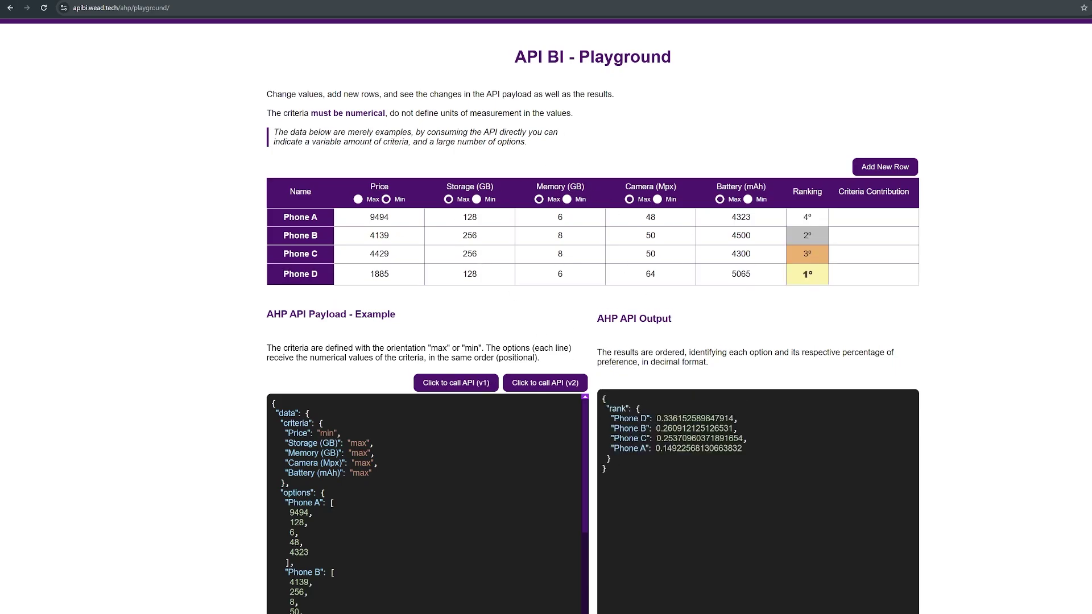
{"action": "left_click_drag", "start_coordinate": [604, 405], "coordinate": [624, 465]}
{"action": "left_click", "coordinate": [642, 466]}
Call API v2 with the same phone data and review its global and detailed contribution output and the Criteria Contribution bars.
{"action": "left_click", "coordinate": [531, 384]}
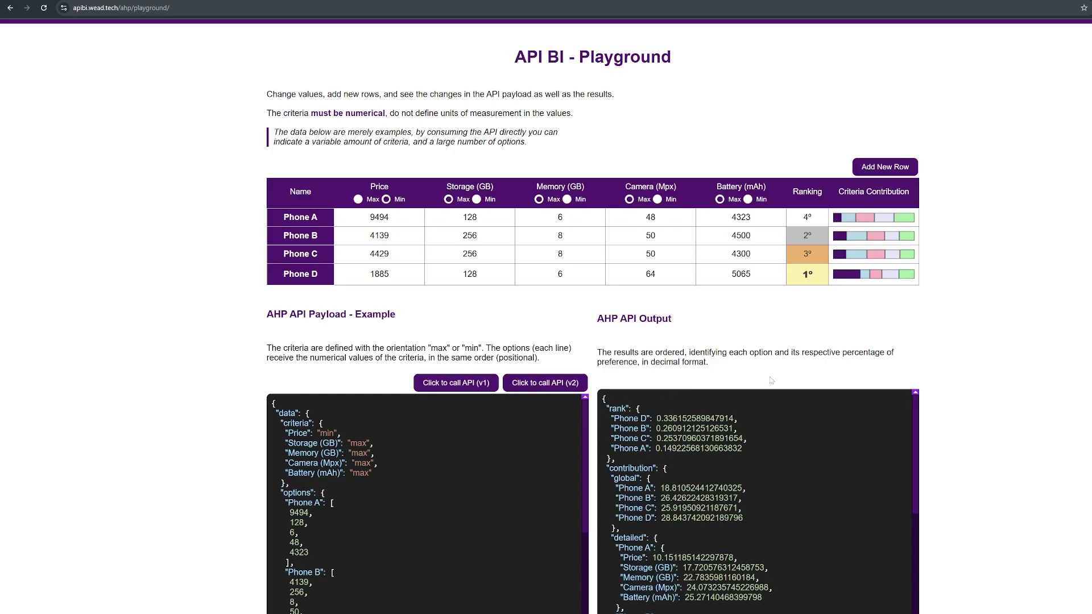
{"action": "scroll", "coordinate": [757, 500], "scroll_direction": "down", "scroll_amount": 5}
{"action": "scroll", "coordinate": [757, 501], "scroll_direction": "up", "scroll_amount": 5}
{"action": "mouse_move", "coordinate": [851, 277]}
Set Phone A's price to 100 and call API v2 again to recalculate the ranking and criteria contributions.
{"action": "double_click", "coordinate": [379, 218]}
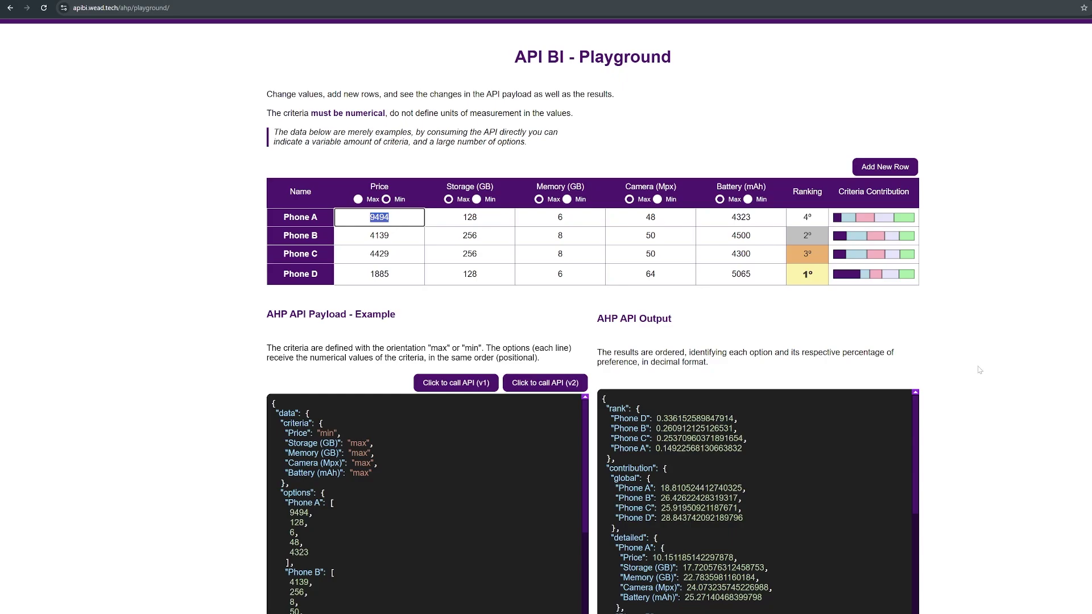
{"action": "type", "text": "100"}
{"action": "left_click", "coordinate": [683, 311]}
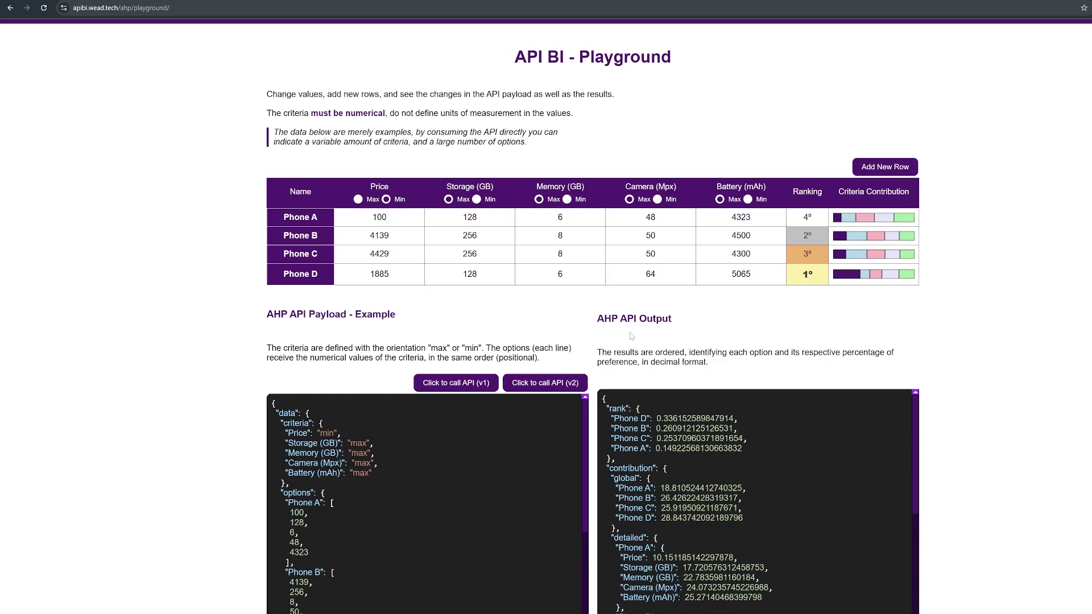
{"action": "left_click", "coordinate": [555, 383]}
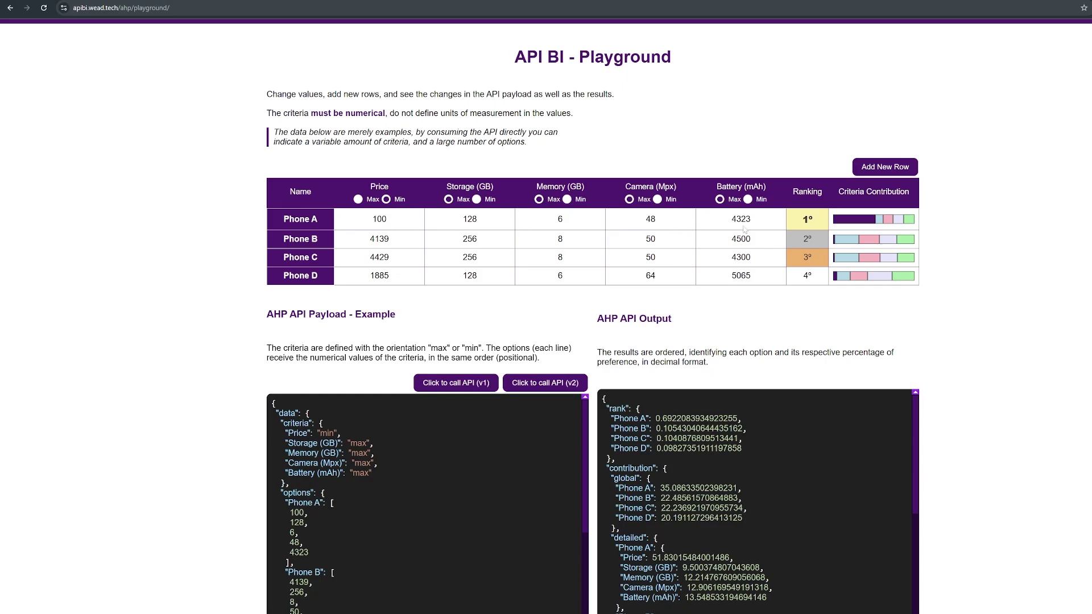
{"action": "mouse_move", "coordinate": [862, 223]}
Switch to the Demonstração AHP v2 spreadsheet and inspect HGLG11's Vacância Física weight in the Peso de cada critério table.
{"action": "key", "text": "ctrl+Tab"}
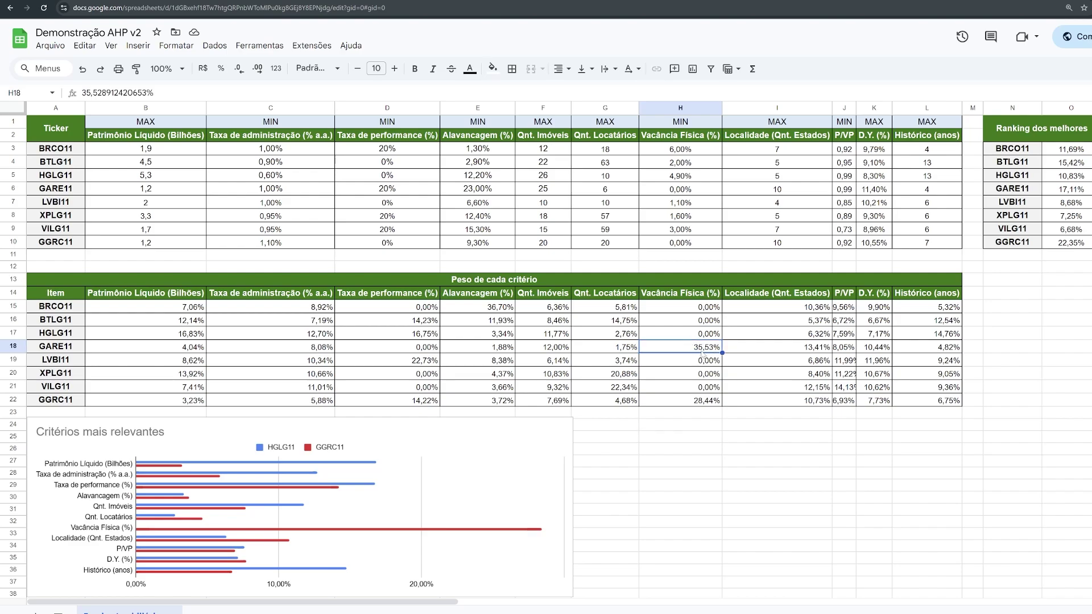
{"action": "left_click", "coordinate": [706, 334]}
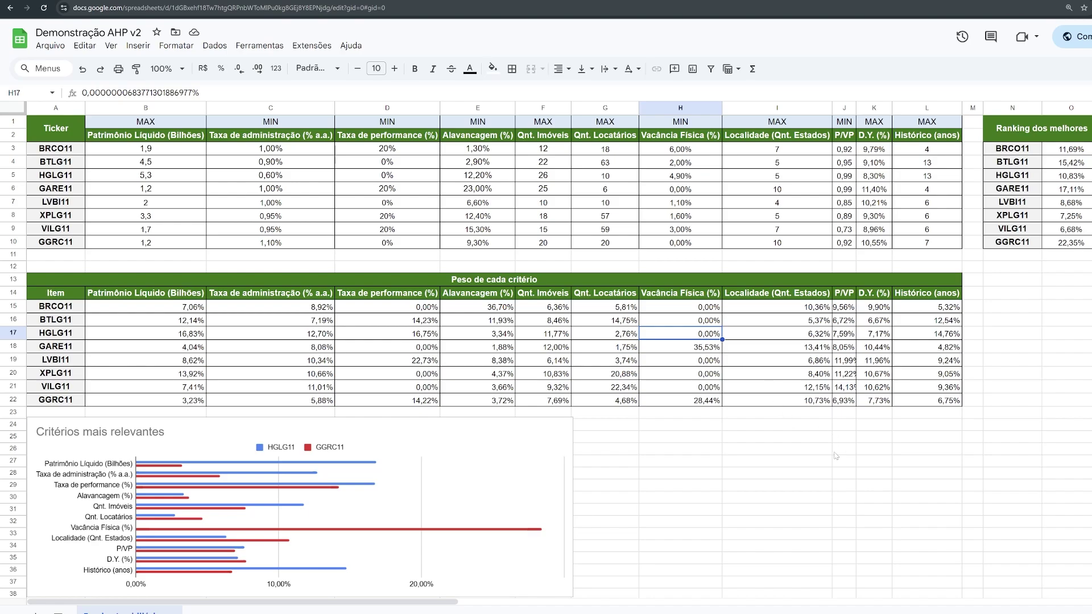
{"action": "left_click", "coordinate": [774, 449]}
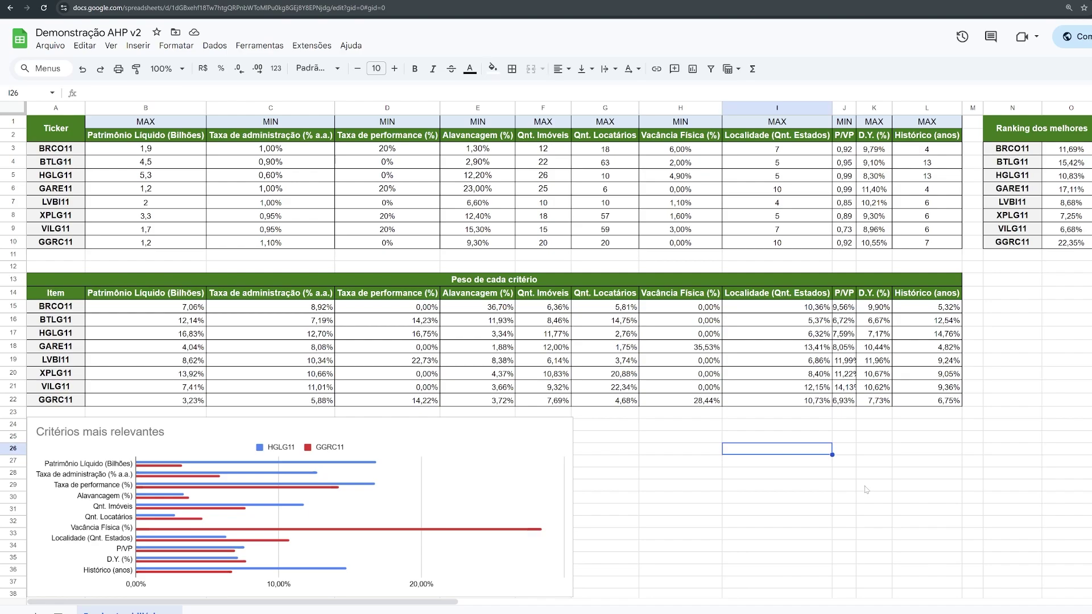